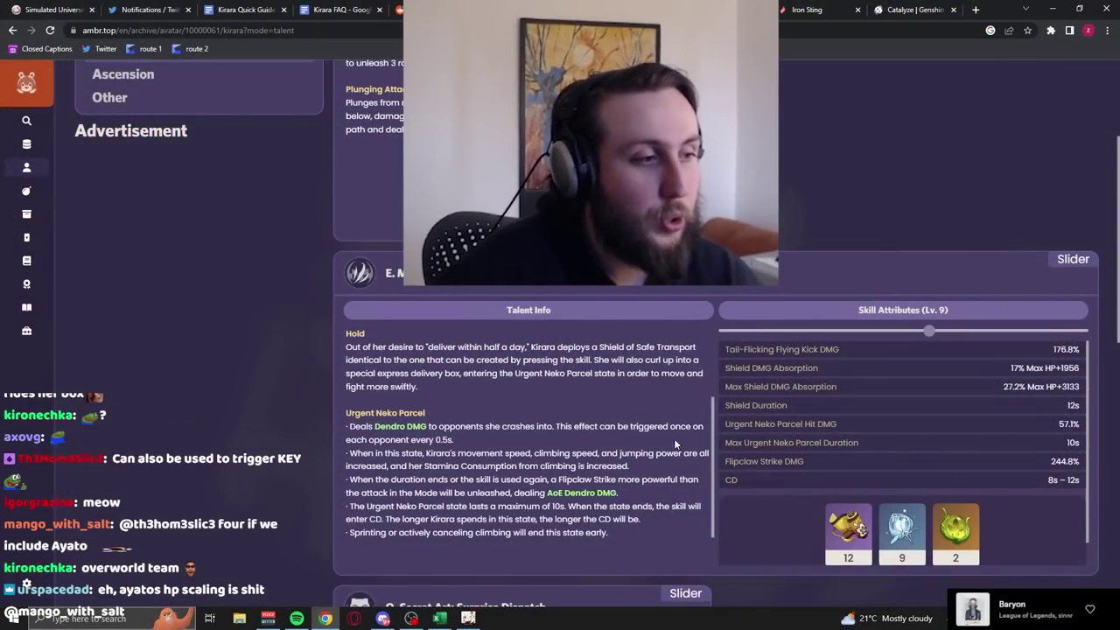
Read through Kirara's Meow-teor Kick talent description, covering the Hold and Urgent Neko Parcel sections.
{"action": "scroll", "coordinate": [429, 550], "scroll_direction": "up", "scroll_amount": 3}
{"action": "scroll", "coordinate": [429, 549], "scroll_direction": "down", "scroll_amount": 2}
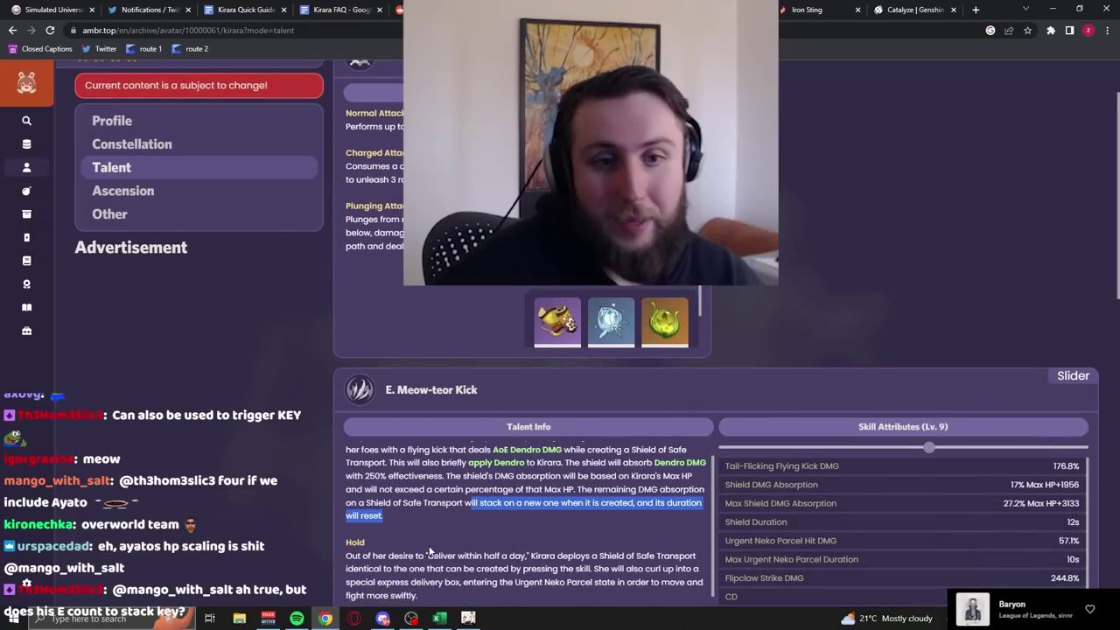
{"action": "scroll", "coordinate": [429, 549], "scroll_direction": "down", "scroll_amount": 1}
{"action": "scroll", "coordinate": [140, 421], "scroll_direction": "down", "scroll_amount": 3}
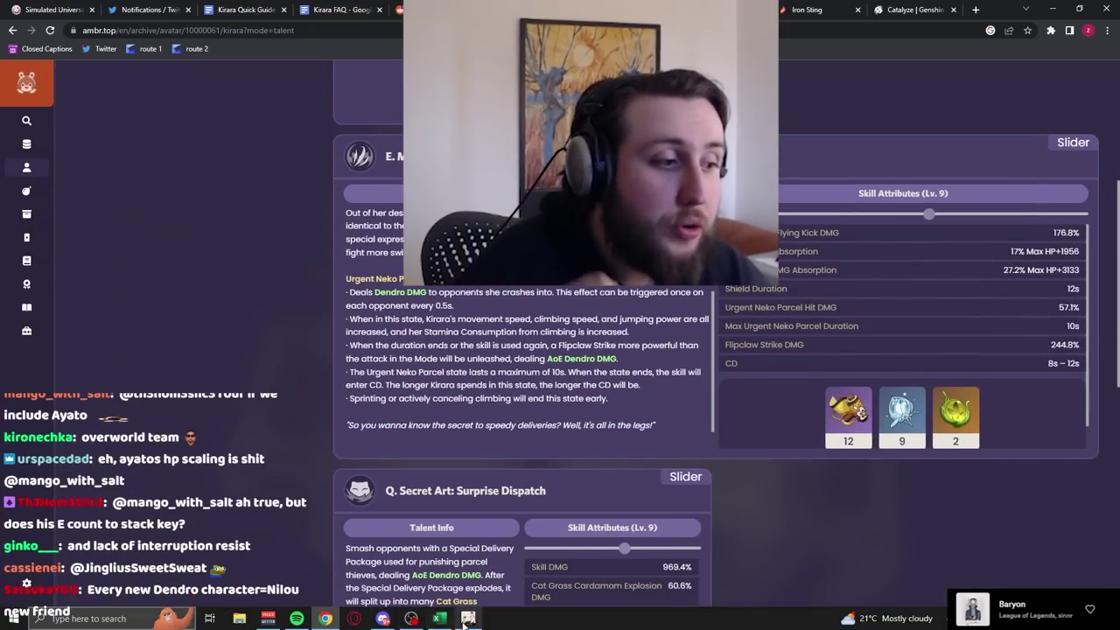
Switch to the Book1 workbook in Excel to check column F's Shield HP, and check the Meow-teor Kick CD on the talent page.
{"action": "mouse_move", "coordinate": [439, 617]}
{"action": "left_click", "coordinate": [445, 581]}
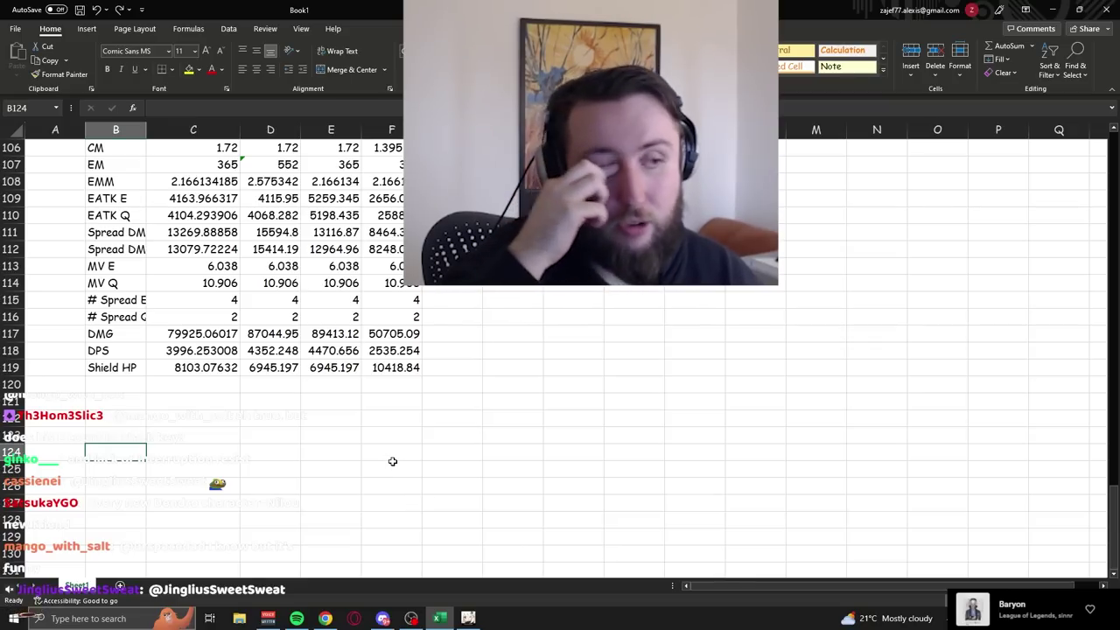
{"action": "left_click", "coordinate": [388, 365]}
{"action": "scroll", "coordinate": [385, 367], "scroll_direction": "up", "scroll_amount": 1}
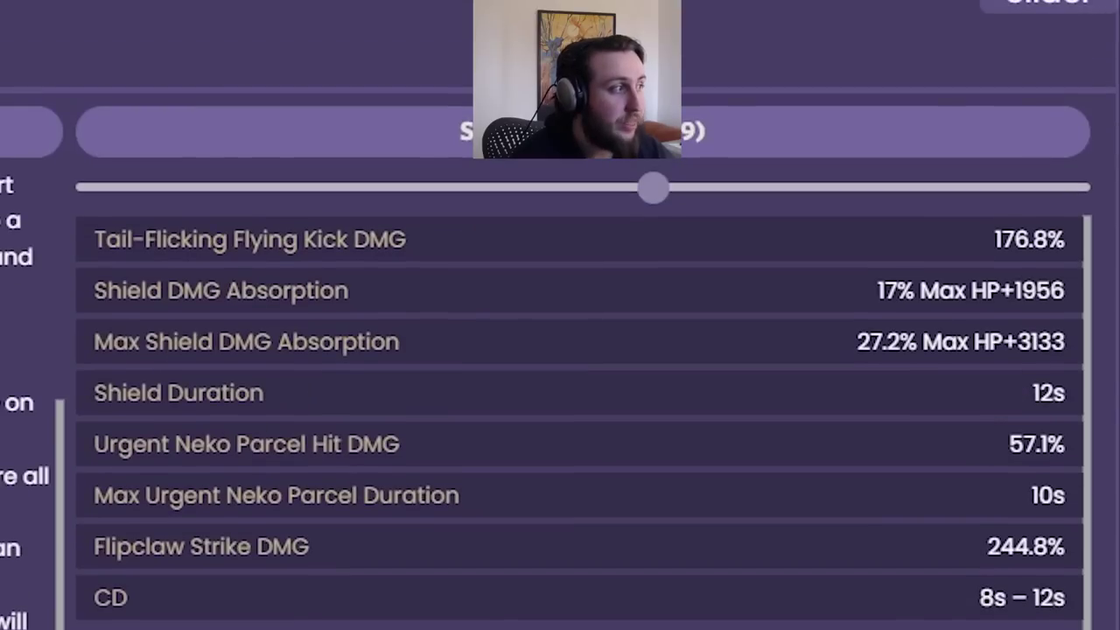
{"action": "double_click", "coordinate": [992, 597]}
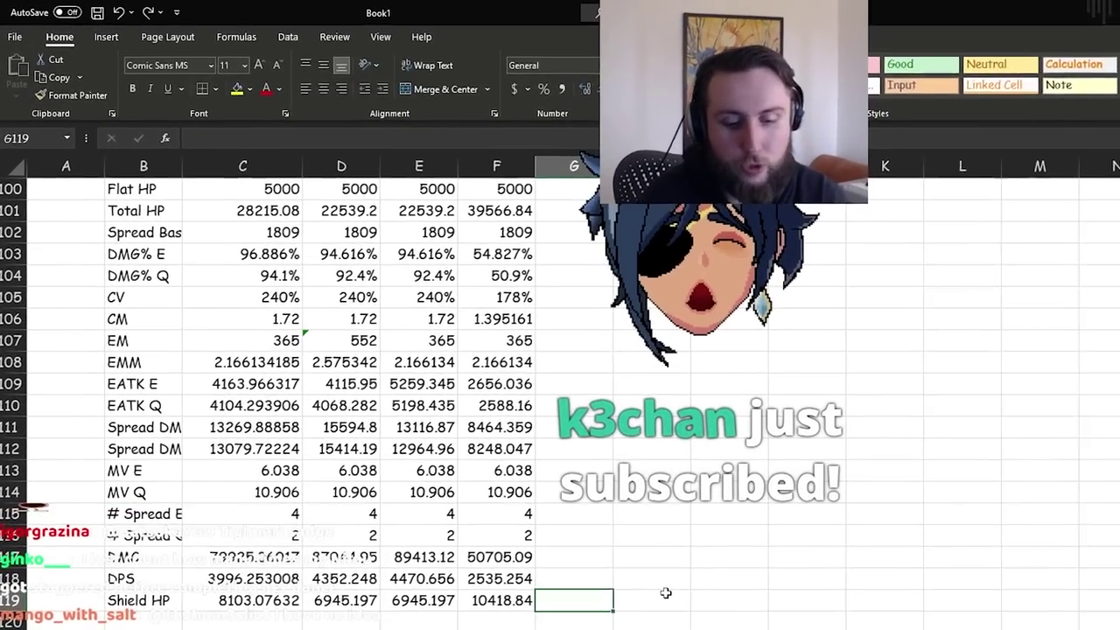
Multiply the column F Shield HP by 2.5 in cell G119 with the formula =F119*2.5.
{"action": "type", "text": "="}
{"action": "key", "text": "Left"}
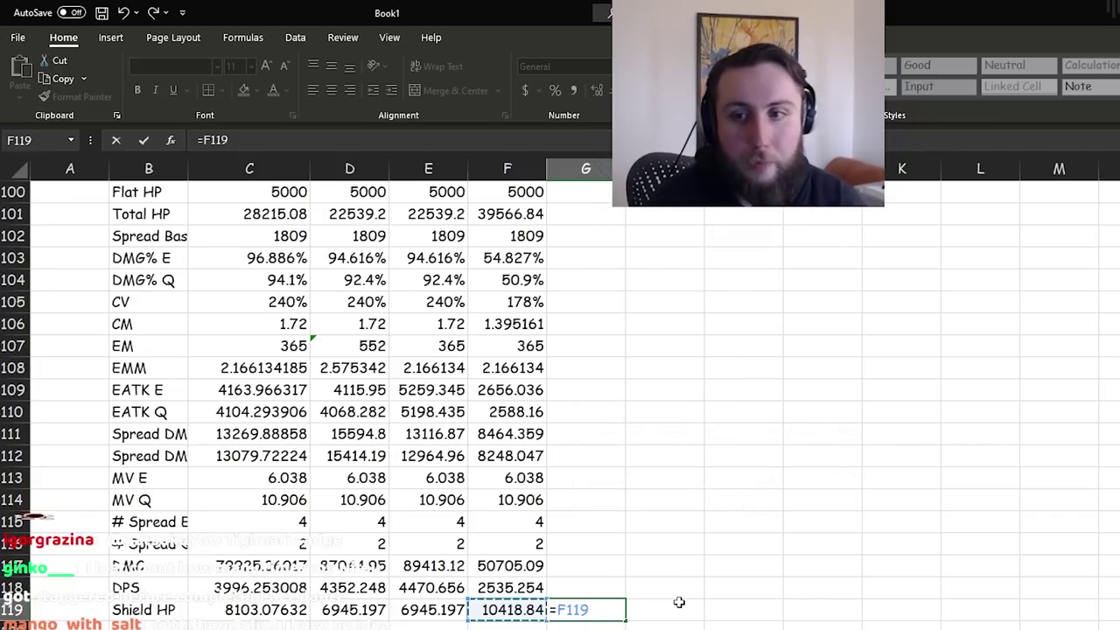
{"action": "type", "text": "*"}
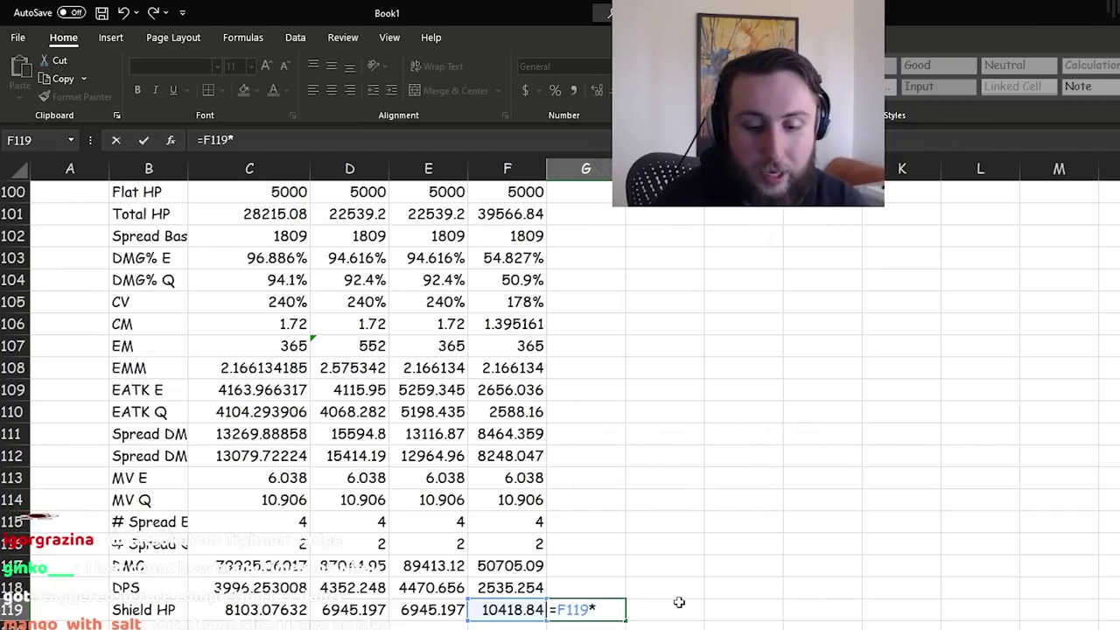
{"action": "type", "text": "2.5"}
{"action": "key", "text": "ctrl+Return"}
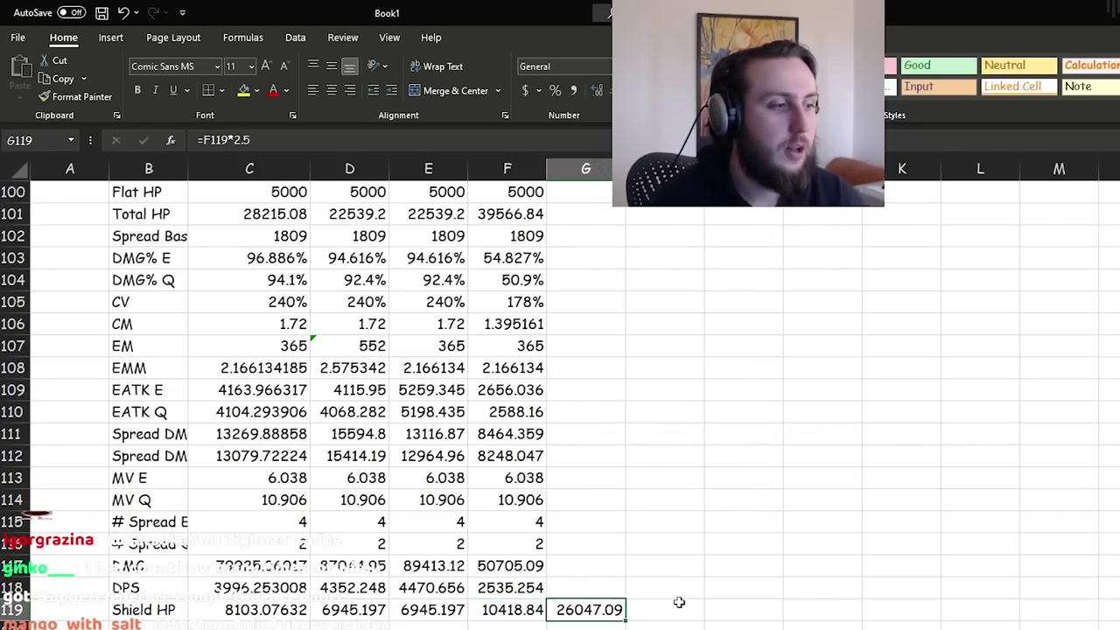
{"action": "left_click_drag", "start_coordinate": [562, 576], "coordinate": [573, 610]}
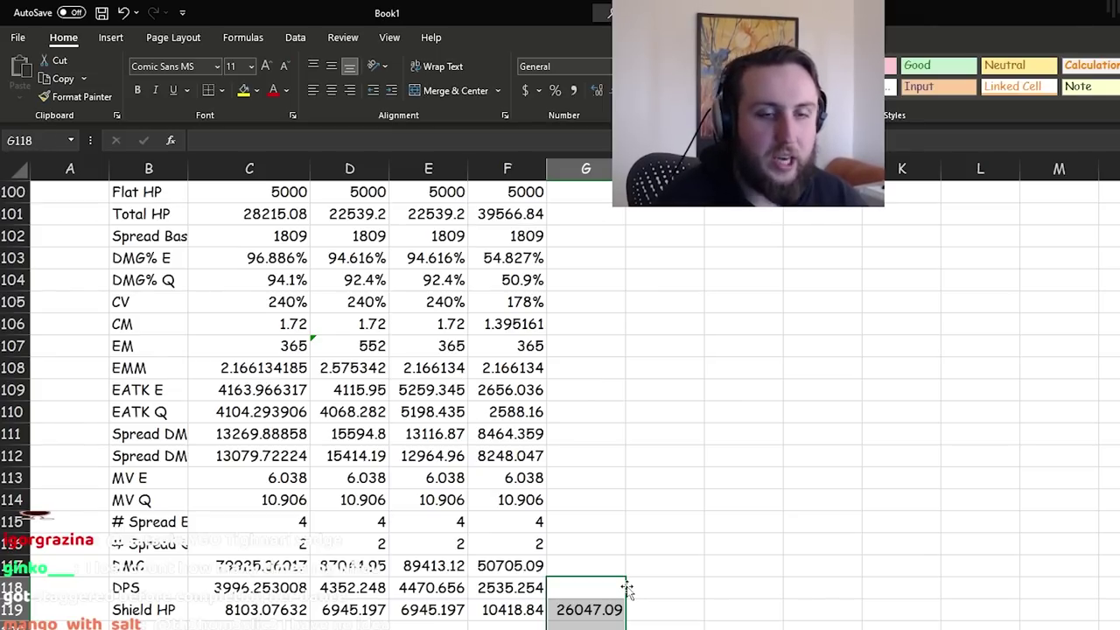
{"action": "left_click", "coordinate": [572, 570]}
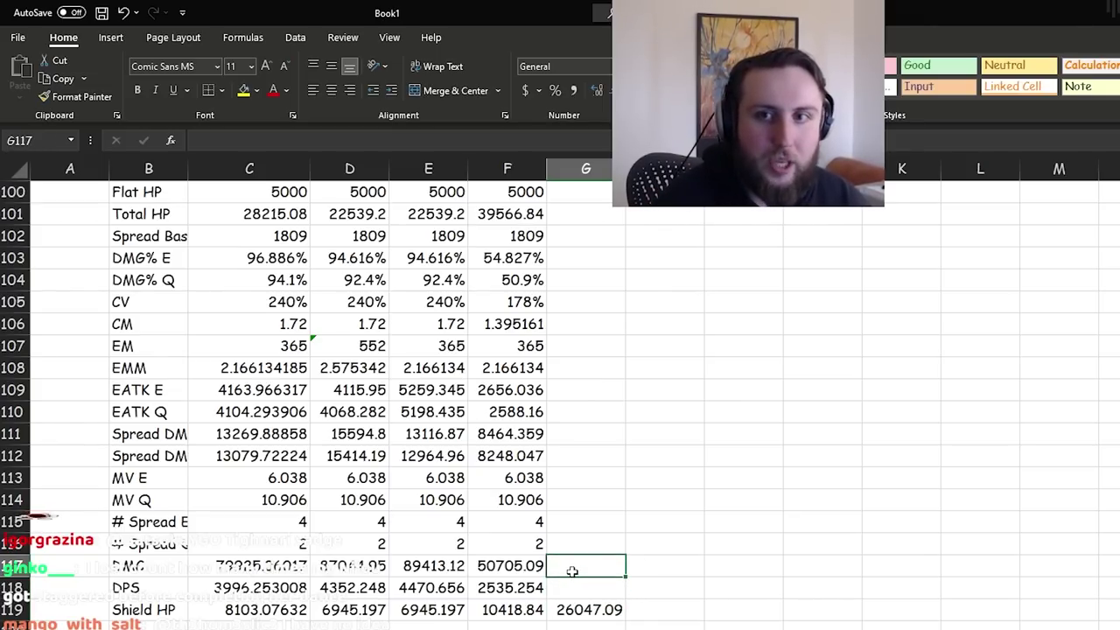
{"action": "left_click_drag", "start_coordinate": [584, 563], "coordinate": [585, 610]}
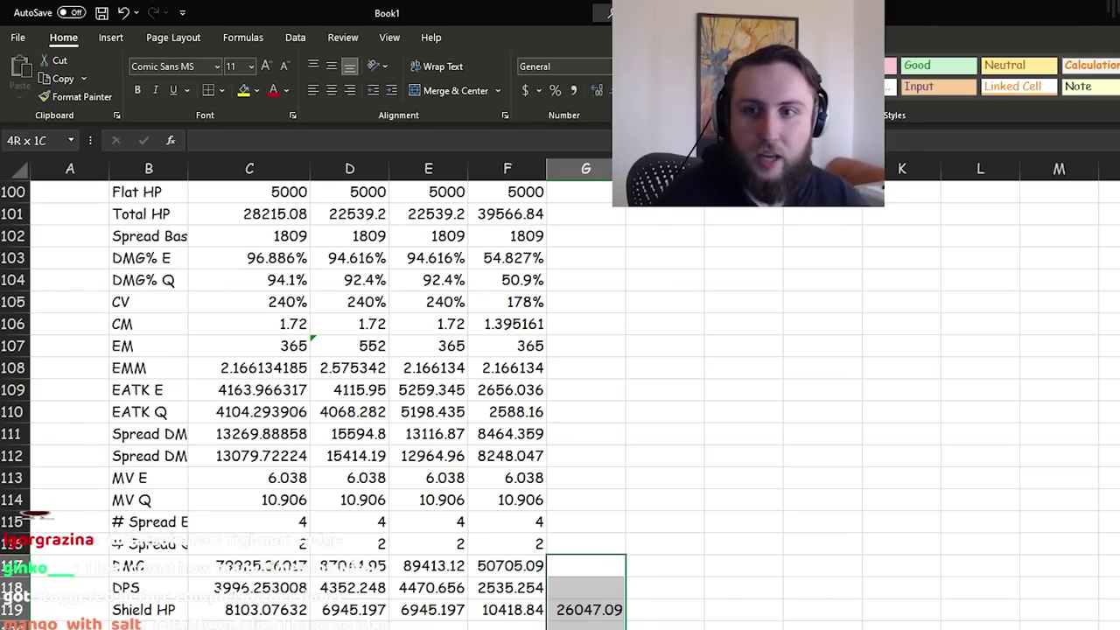
{"action": "key", "text": "alt+Tab"}
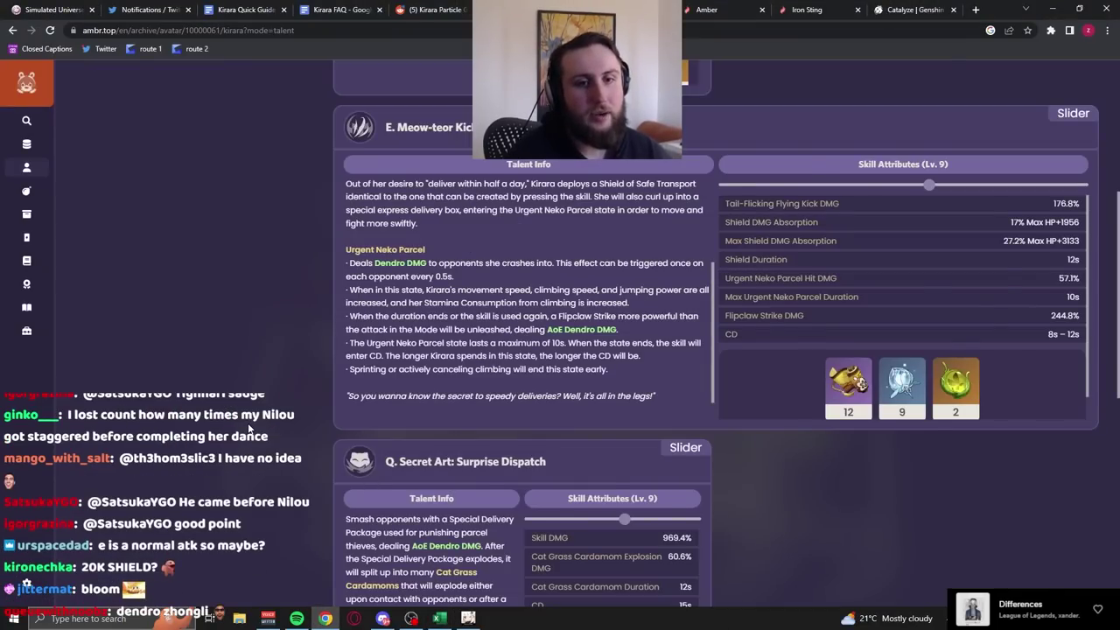
{"action": "key", "text": "alt+Tab"}
Enter a reduced Shield HP in F120 and the formula =G119-7500 in G120.
{"action": "left_click", "coordinate": [564, 609]}
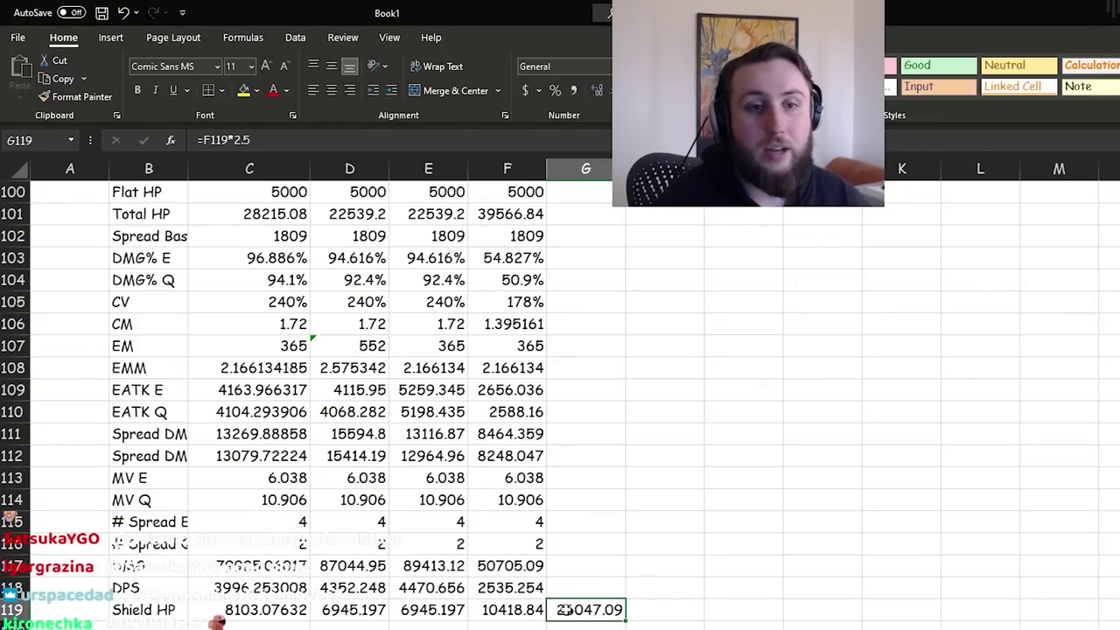
{"action": "left_click", "coordinate": [497, 625]}
{"action": "left_click", "coordinate": [502, 615]}
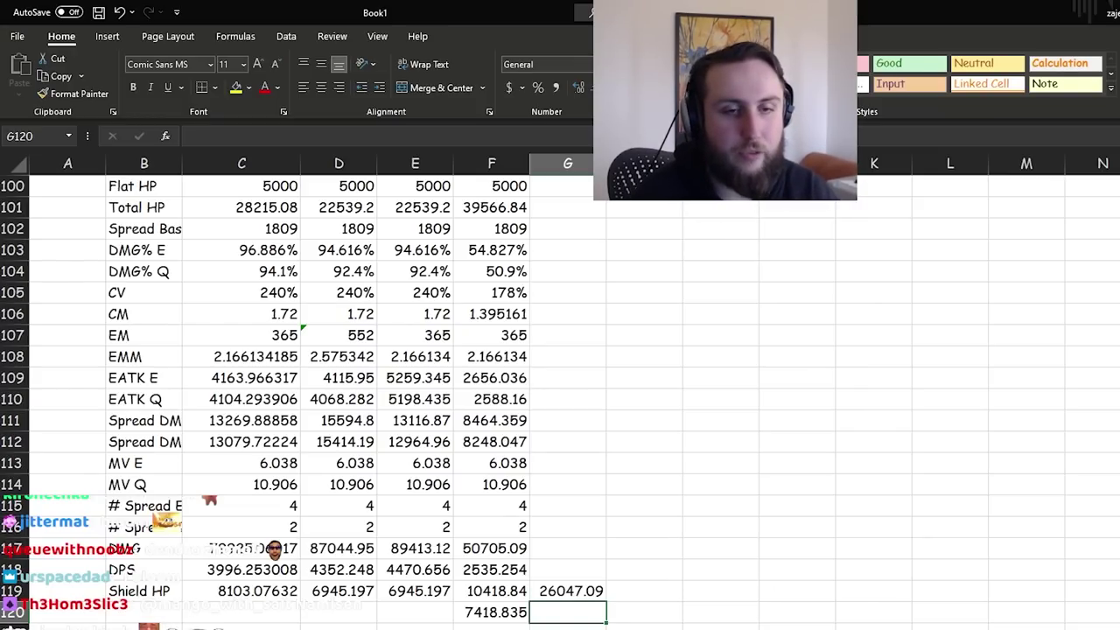
{"action": "type", "text": "=G119-7500"}
{"action": "key", "text": "Return"}
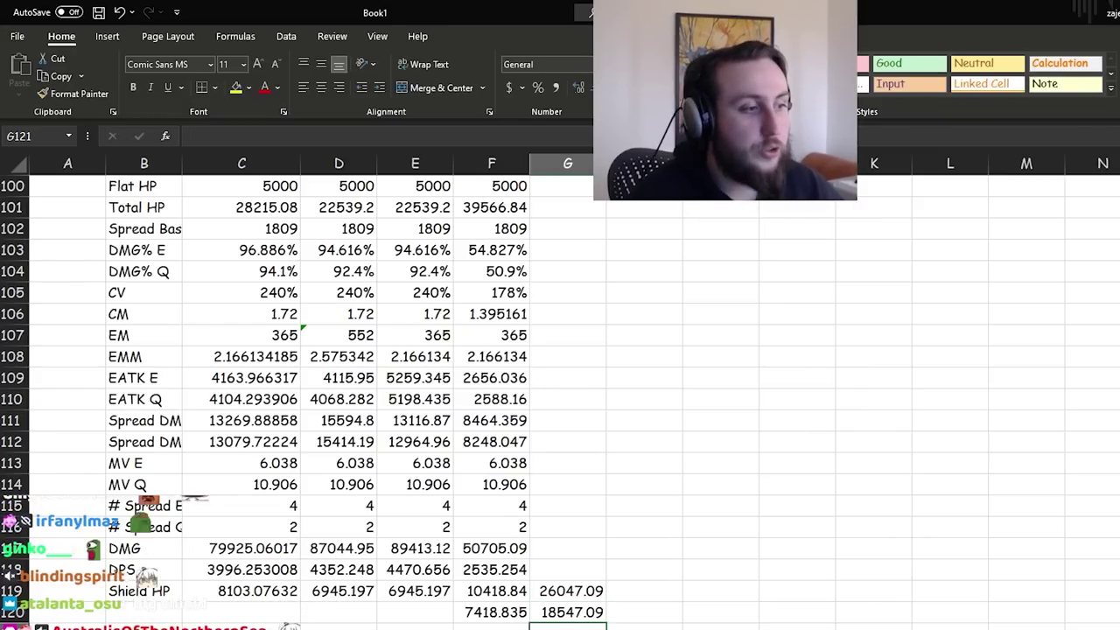
{"action": "left_click", "coordinate": [567, 595]}
{"action": "left_click", "coordinate": [562, 614]}
{"action": "key", "text": "Return"}
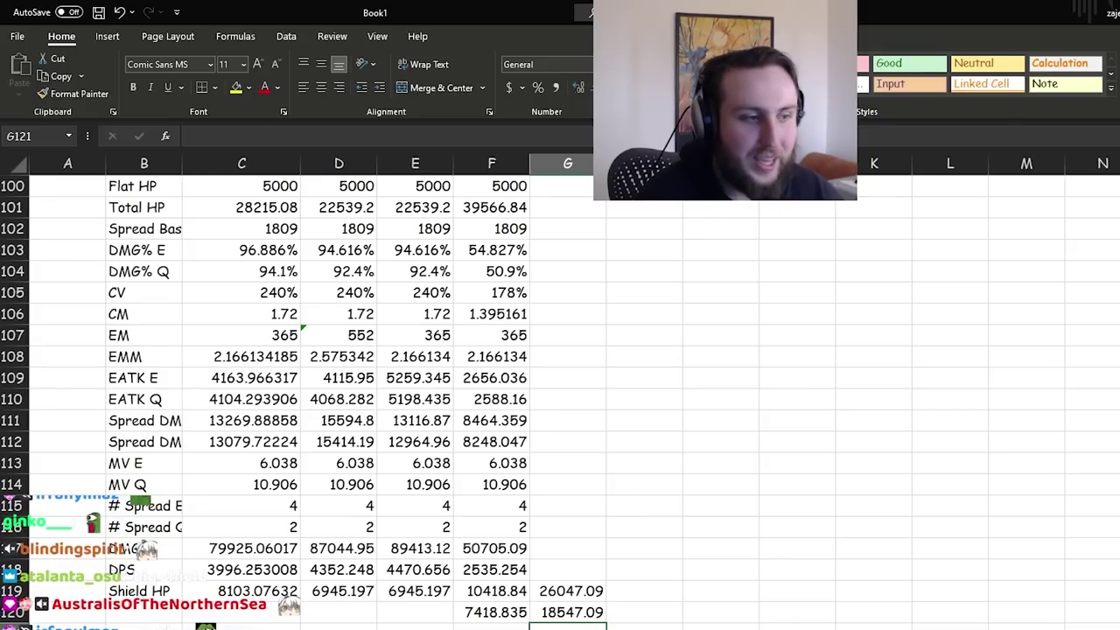
{"action": "left_click_drag", "start_coordinate": [558, 584], "coordinate": [564, 612]}
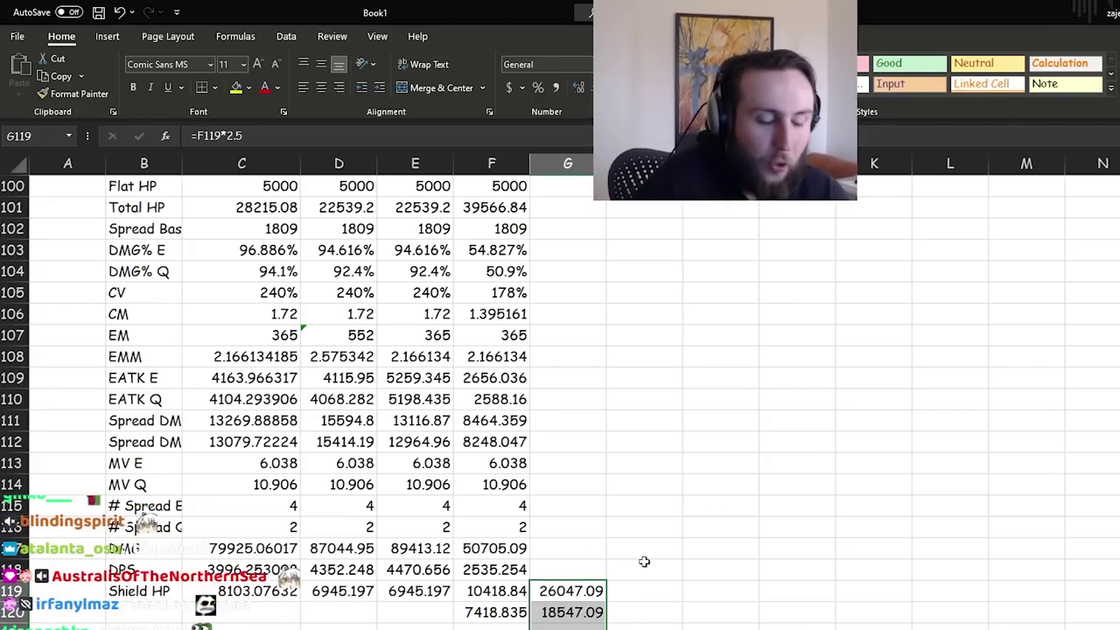
{"action": "left_click_drag", "start_coordinate": [572, 570], "coordinate": [576, 601]}
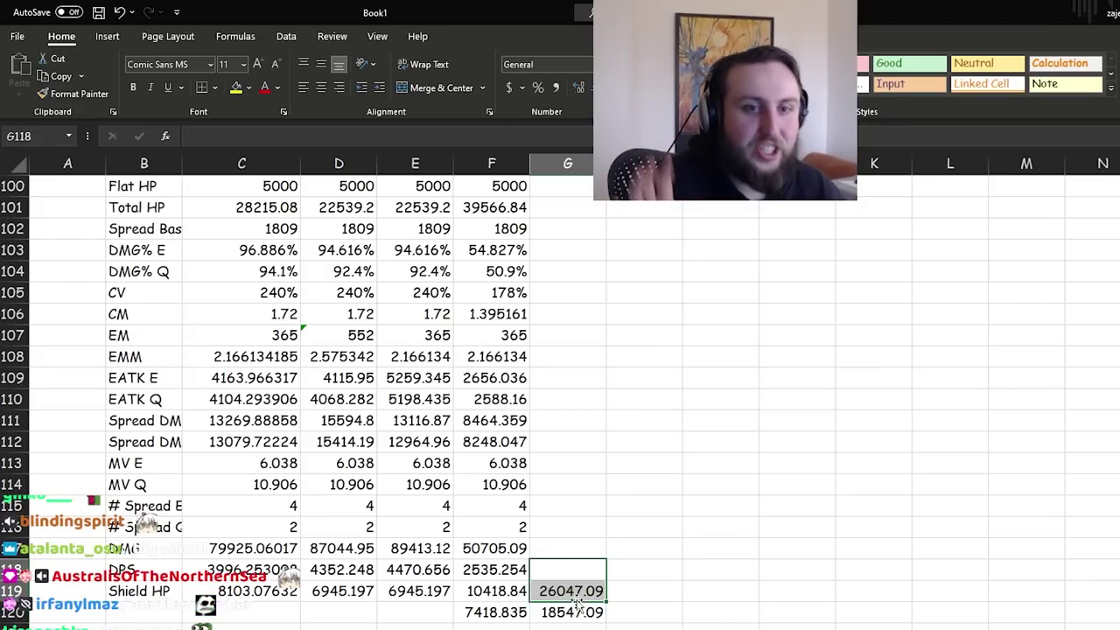
Clear the temporary shield calculations from F120, G120 and G119.
{"action": "left_click_drag", "start_coordinate": [496, 613], "coordinate": [572, 613]}
{"action": "key", "text": "Delete"}
{"action": "left_click_drag", "start_coordinate": [566, 527], "coordinate": [581, 605]}
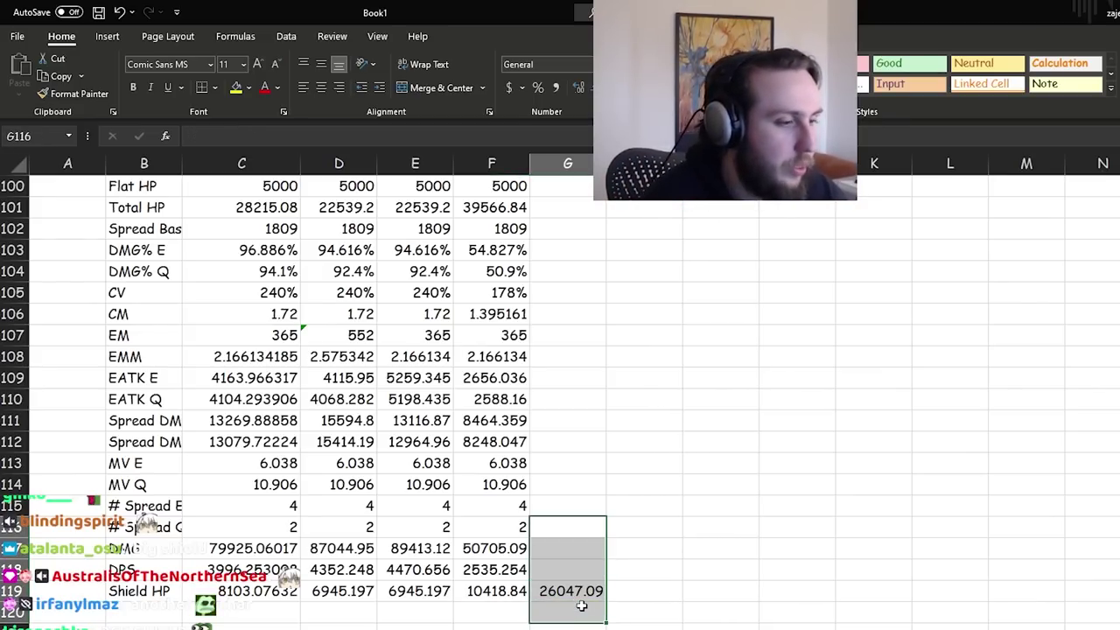
{"action": "key", "text": "Delete"}
Compare column F's Shield HP in the workbook with Kirara's Meow-teor Kick attributes, burst and passive talents on the talent page.
{"action": "key", "text": "alt+Tab"}
{"action": "scroll", "coordinate": [587, 401], "scroll_direction": "down", "scroll_amount": 3}
{"action": "key", "text": "alt+Tab"}
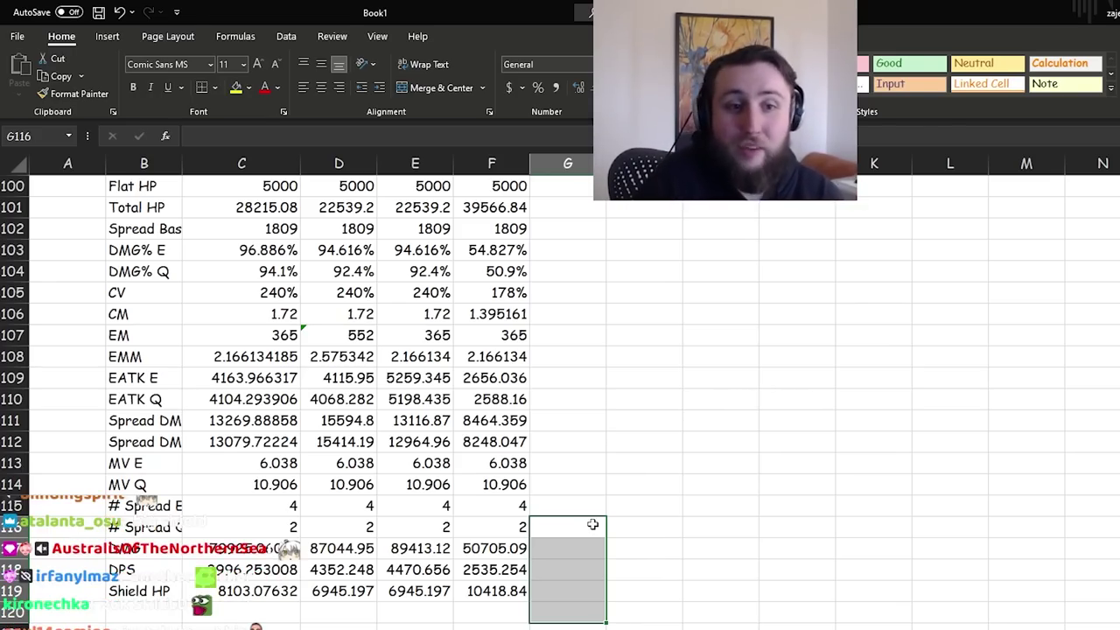
{"action": "key", "text": "alt+Tab"}
{"action": "scroll", "coordinate": [296, 453], "scroll_direction": "up", "scroll_amount": 3}
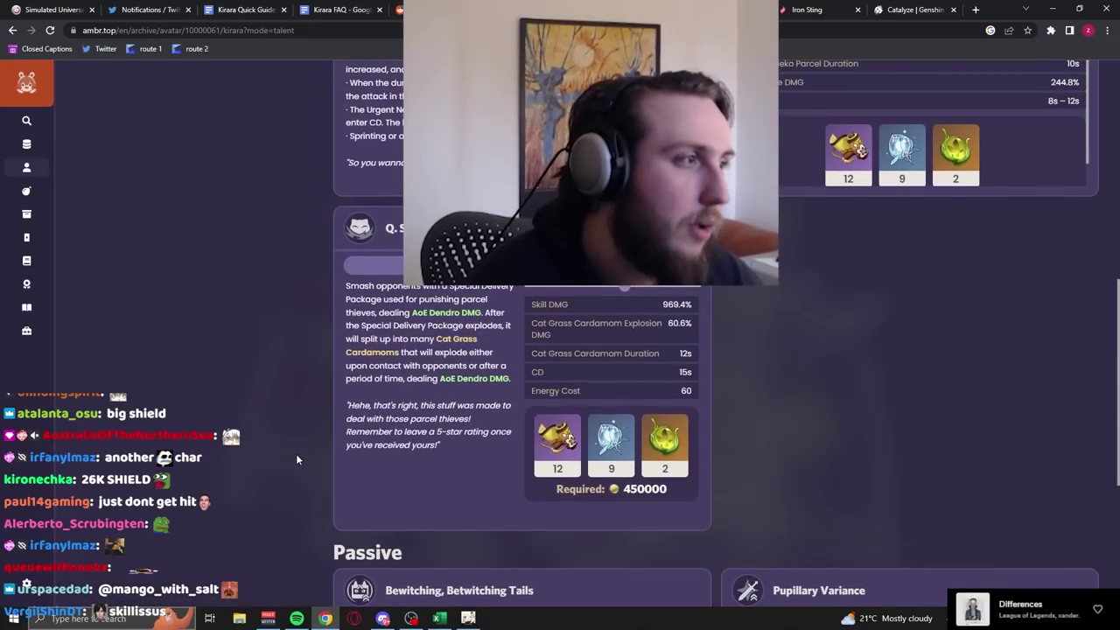
{"action": "scroll", "coordinate": [295, 453], "scroll_direction": "up", "scroll_amount": 3}
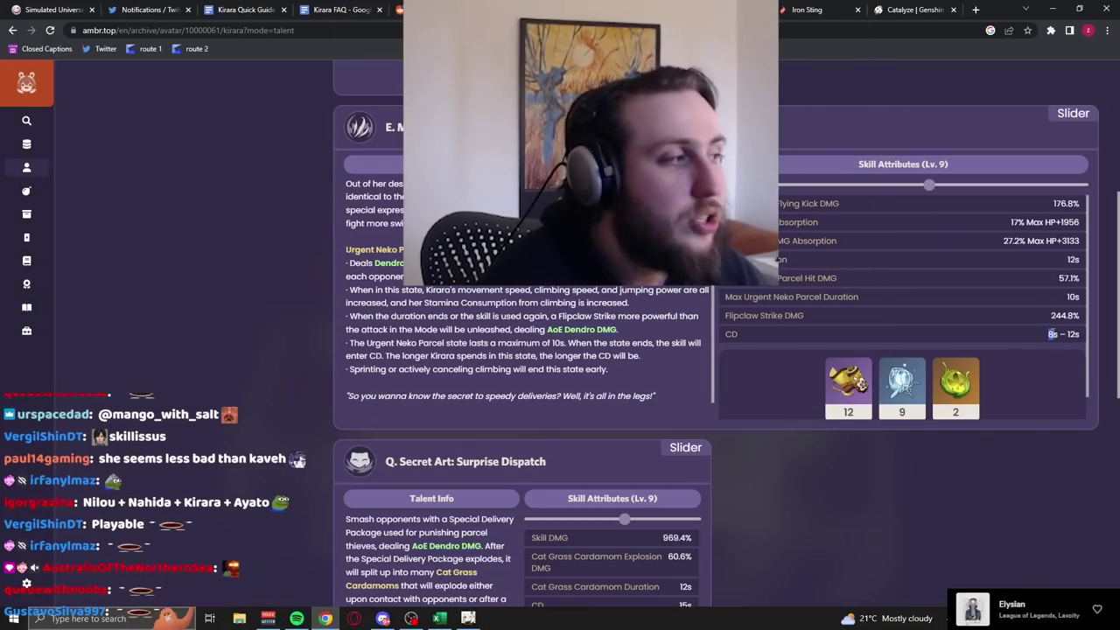
{"action": "key", "text": "alt+Tab"}
{"action": "left_click", "coordinate": [397, 469]}
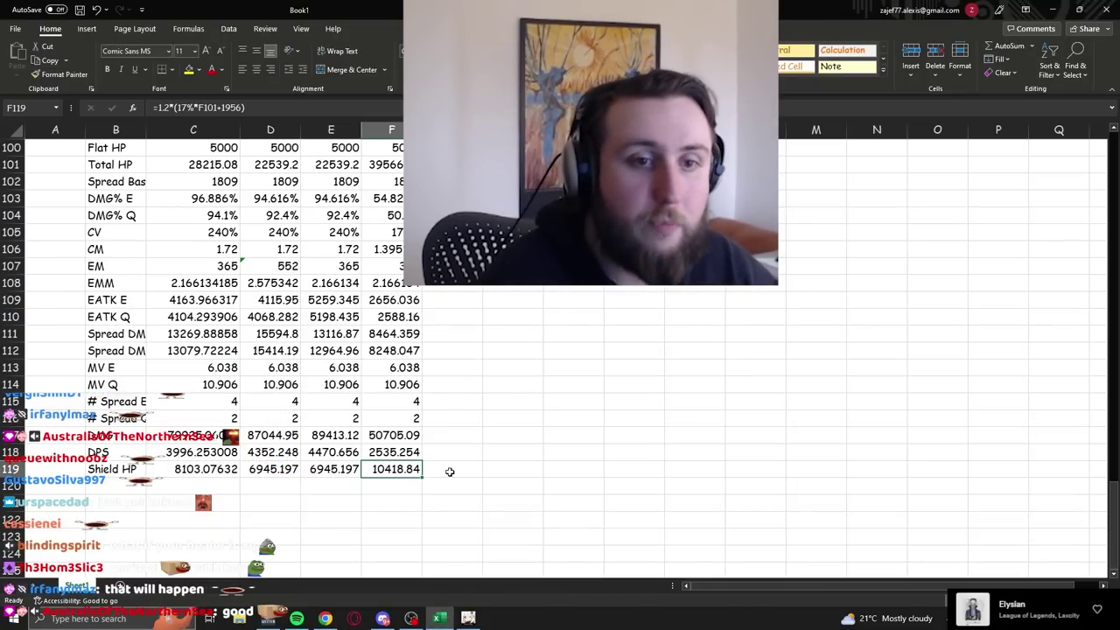
{"action": "key", "text": "alt+Tab"}
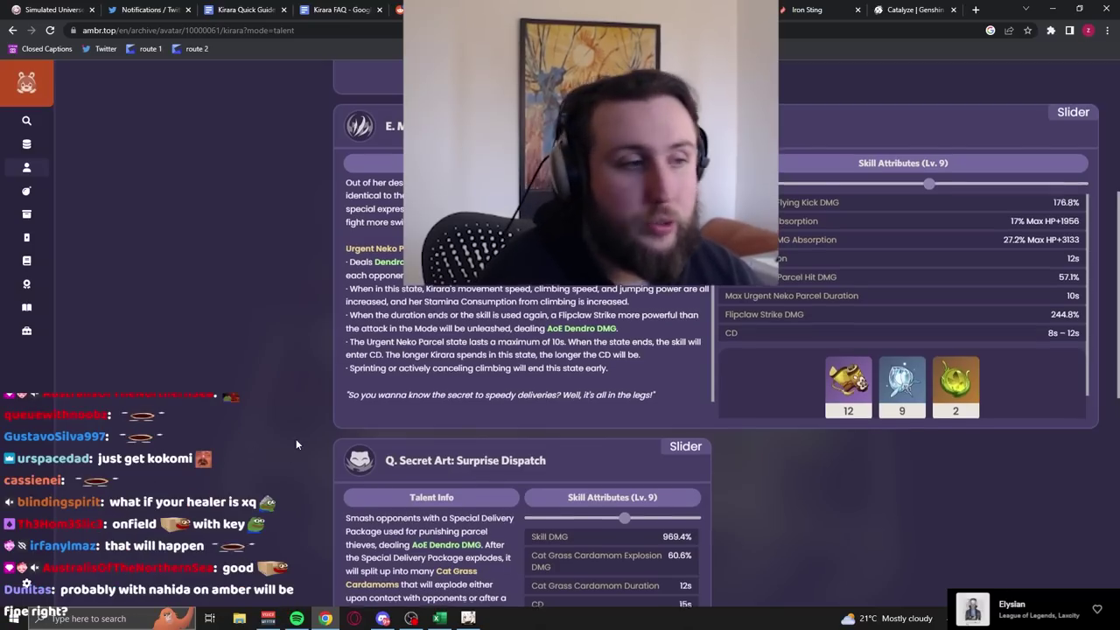
{"action": "scroll", "coordinate": [295, 444], "scroll_direction": "down", "scroll_amount": 5}
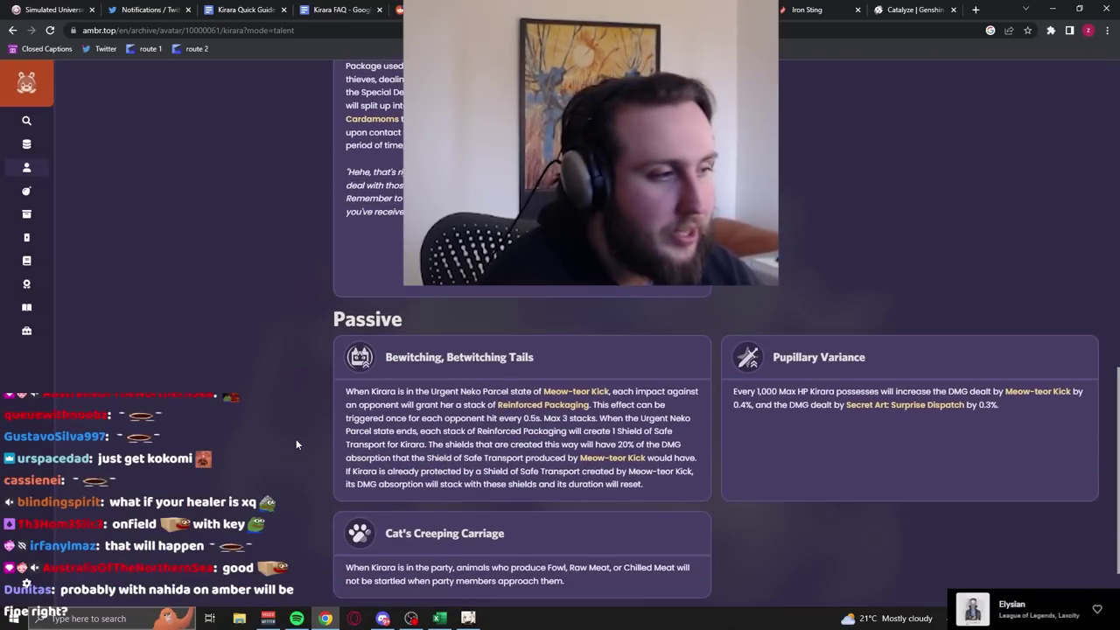
Inspect the Shield HP formula in F119 of the workbook and review the column F results.
{"action": "key", "text": "alt+Tab"}
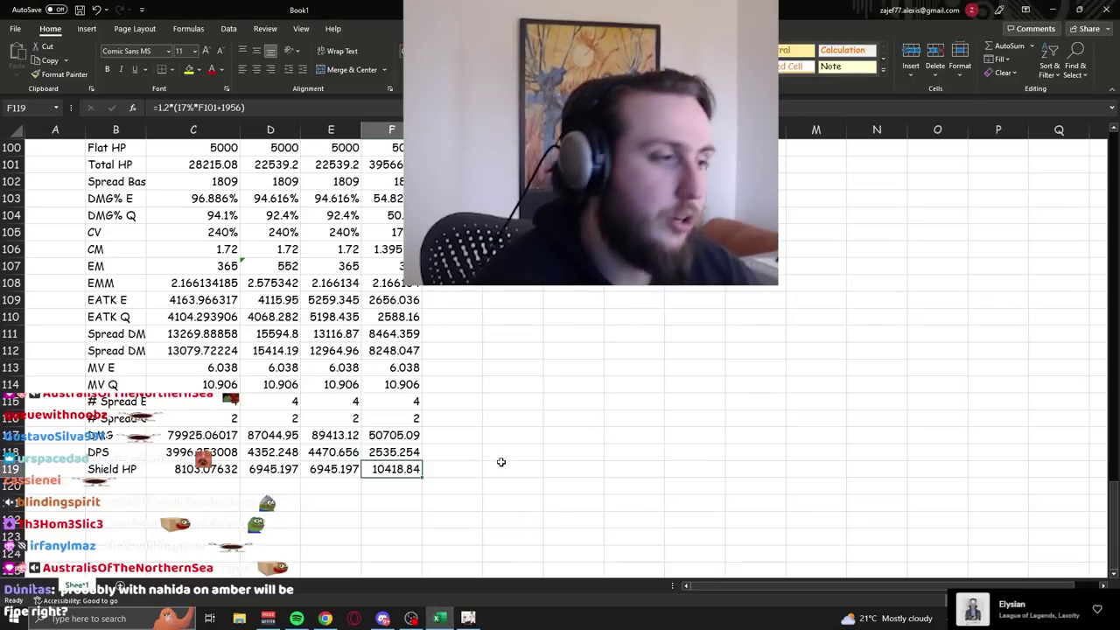
{"action": "key", "text": "F2"}
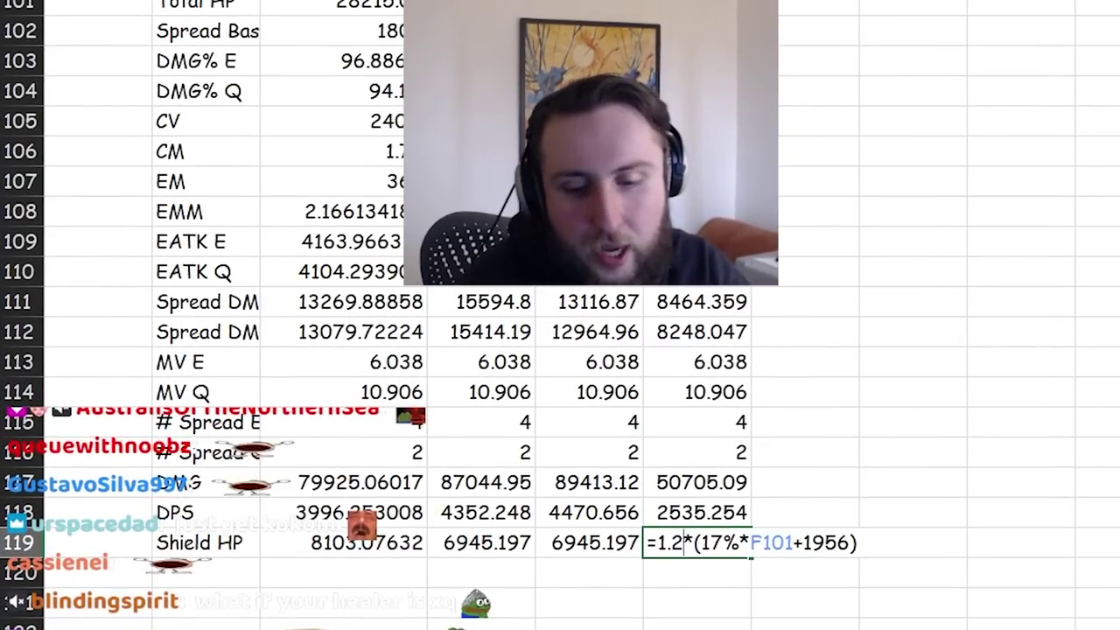
{"action": "key", "text": "Return"}
{"action": "key", "text": "ctrl+z"}
{"action": "left_click", "coordinate": [850, 567]}
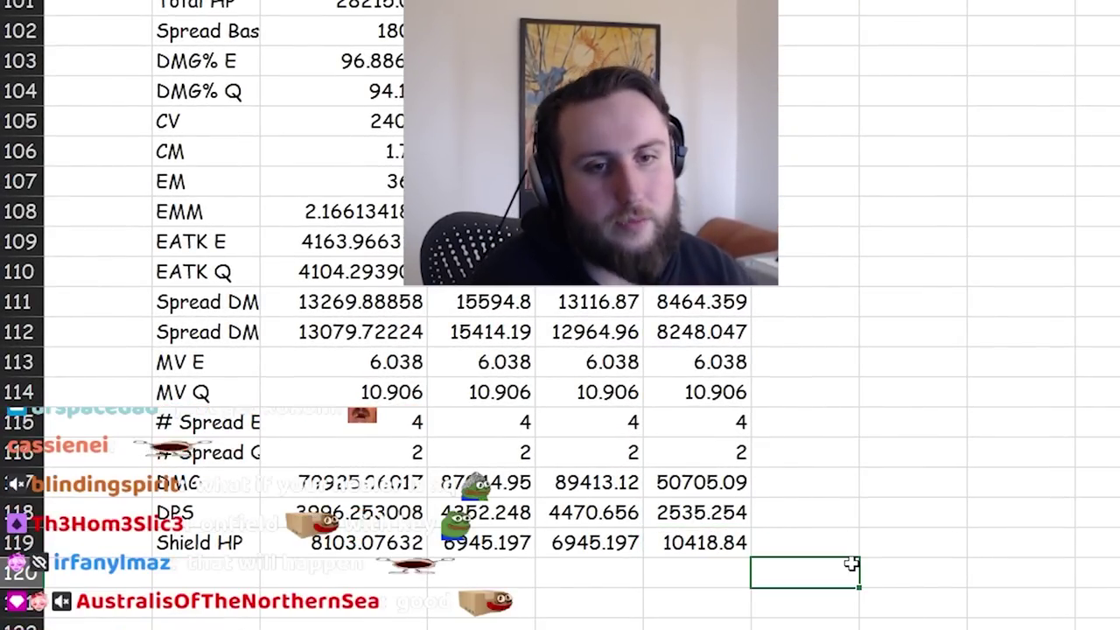
{"action": "left_click_drag", "start_coordinate": [697, 301], "coordinate": [670, 604]}
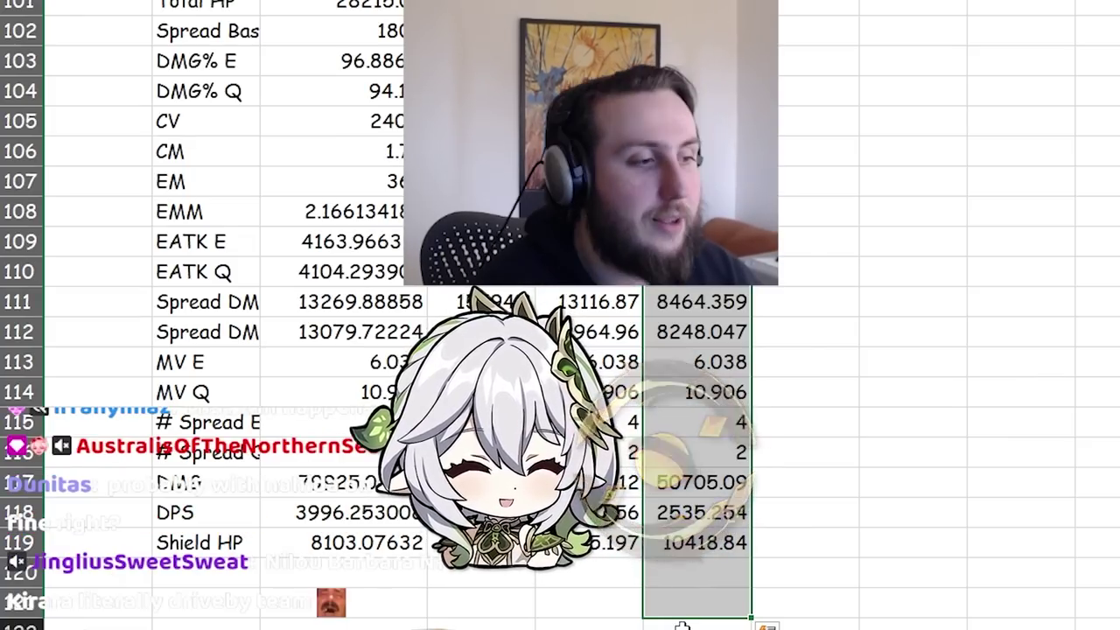
{"action": "left_click", "coordinate": [678, 624]}
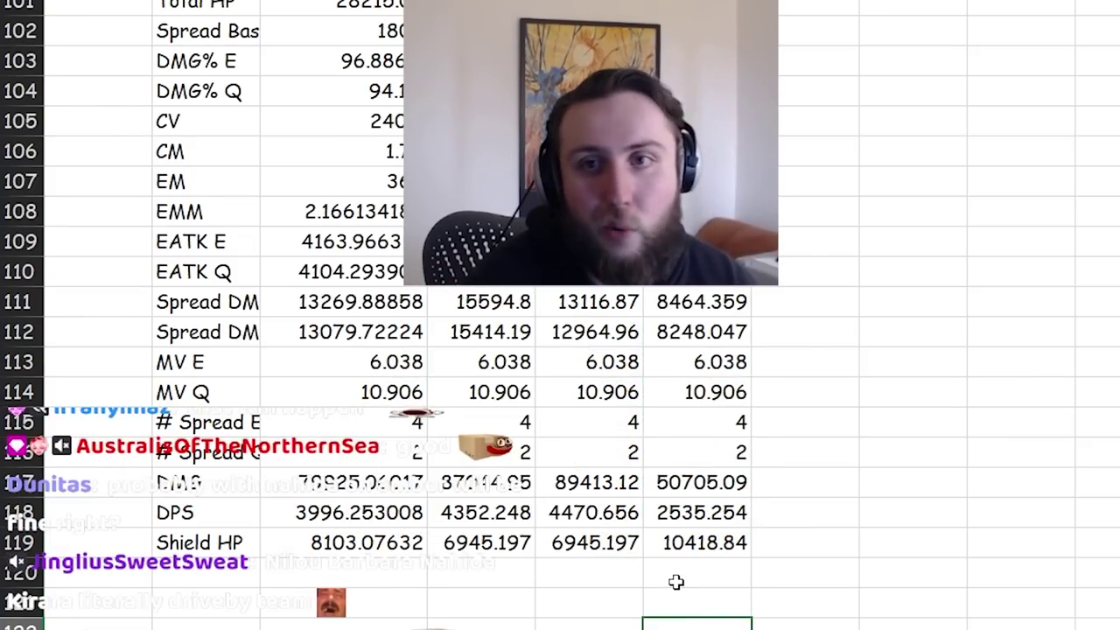
Switch to the talent page and examine the Meow-teor Kick attributes for Flying Kick, Urgent Neko Parcel Hit and Flipclaw Strike DMG.
{"action": "key", "text": "alt+Tab"}
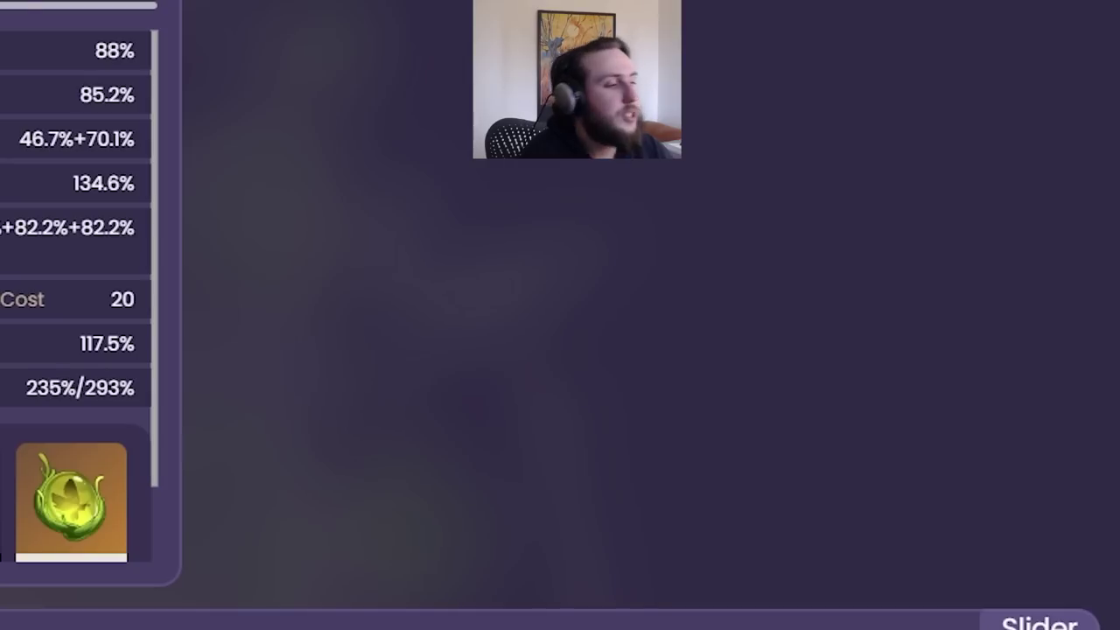
{"action": "scroll", "coordinate": [559, 350], "scroll_direction": "down", "scroll_amount": 5}
{"action": "scroll", "coordinate": [973, 297], "scroll_direction": "down", "scroll_amount": 2}
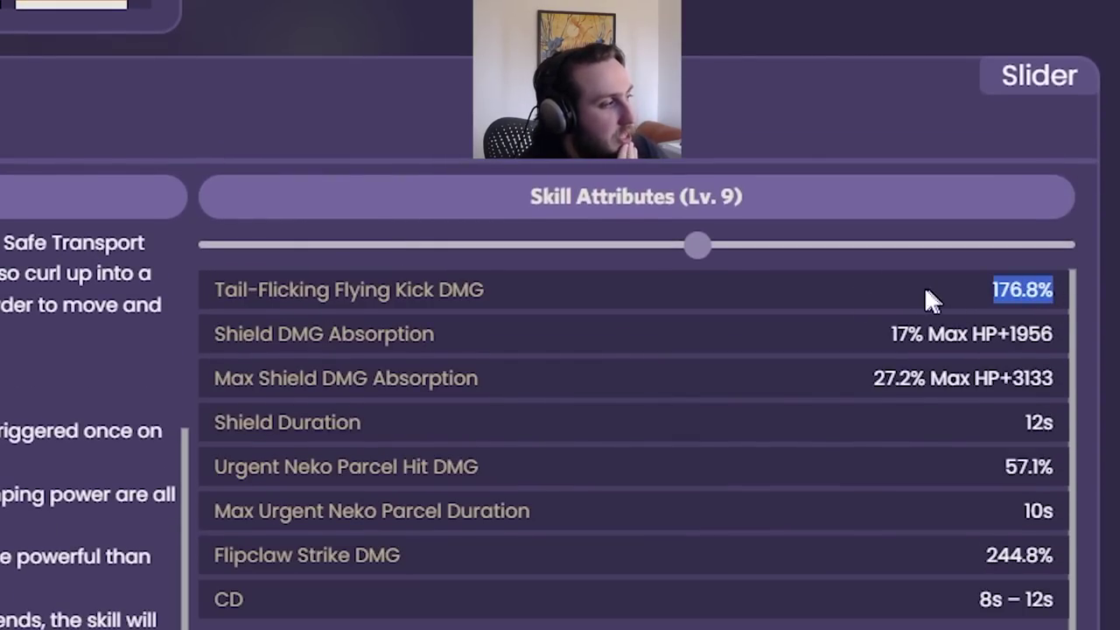
{"action": "left_click", "coordinate": [813, 477]}
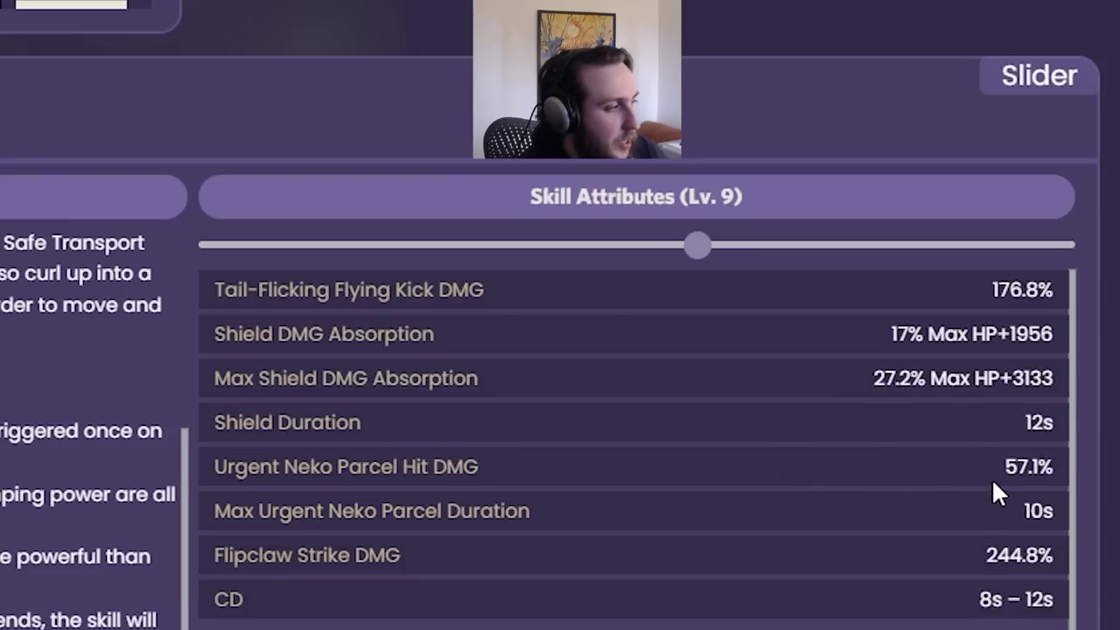
{"action": "left_click_drag", "start_coordinate": [1039, 472], "coordinate": [1056, 463]}
{"action": "left_click", "coordinate": [788, 530]}
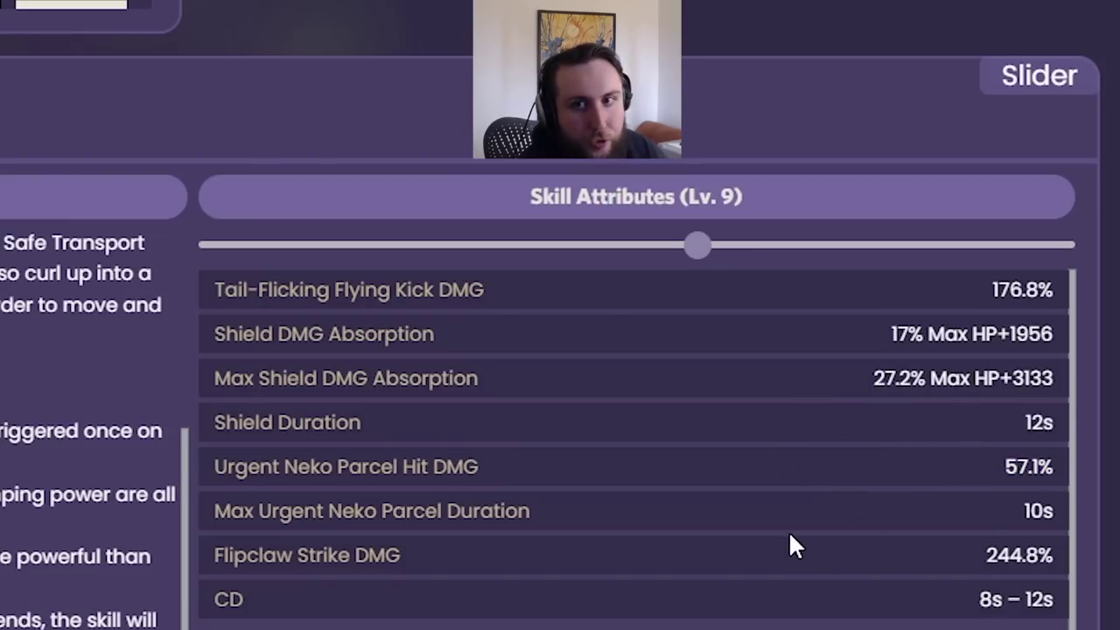
{"action": "left_click_drag", "start_coordinate": [983, 558], "coordinate": [1054, 560]}
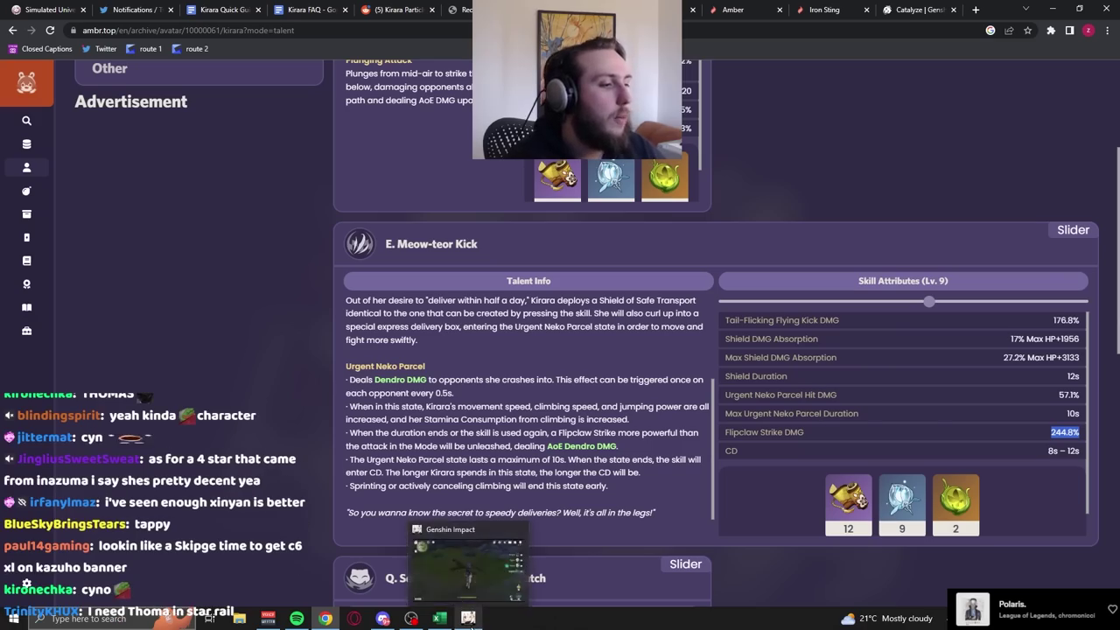
Switch to Genshin Impact, try Sayu's elemental skill, and view the skill attributes of her Yoohoo Art: Fuuin Dash talent.
{"action": "key", "text": "alt+Tab"}
{"action": "key", "text": "m"}
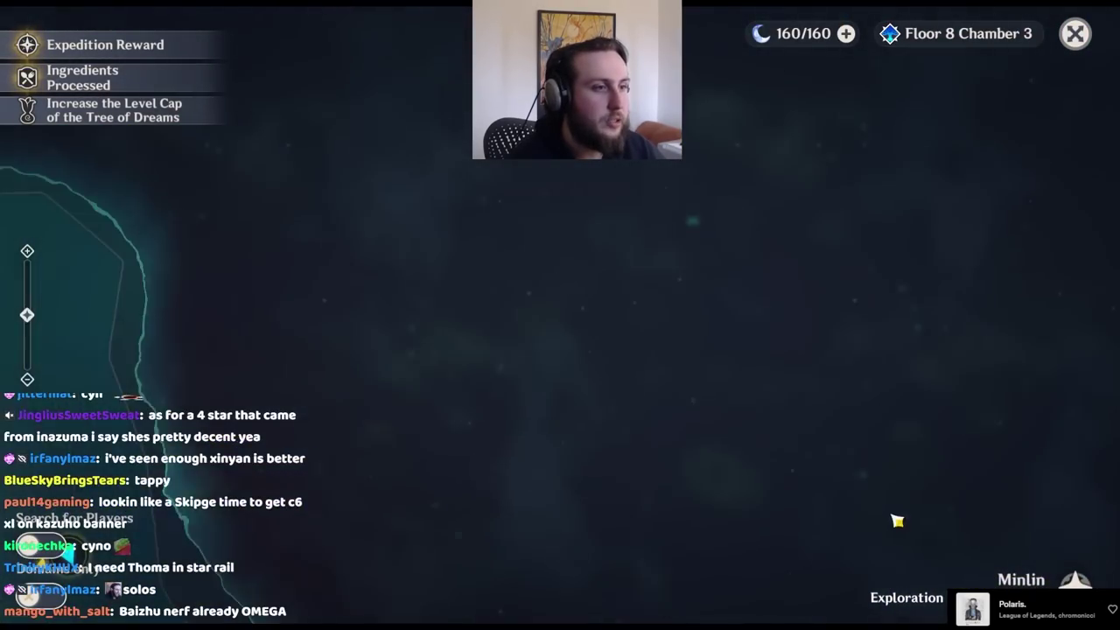
{"action": "scroll", "coordinate": [652, 320], "scroll_direction": "down", "scroll_amount": 2}
{"action": "key", "text": "m"}
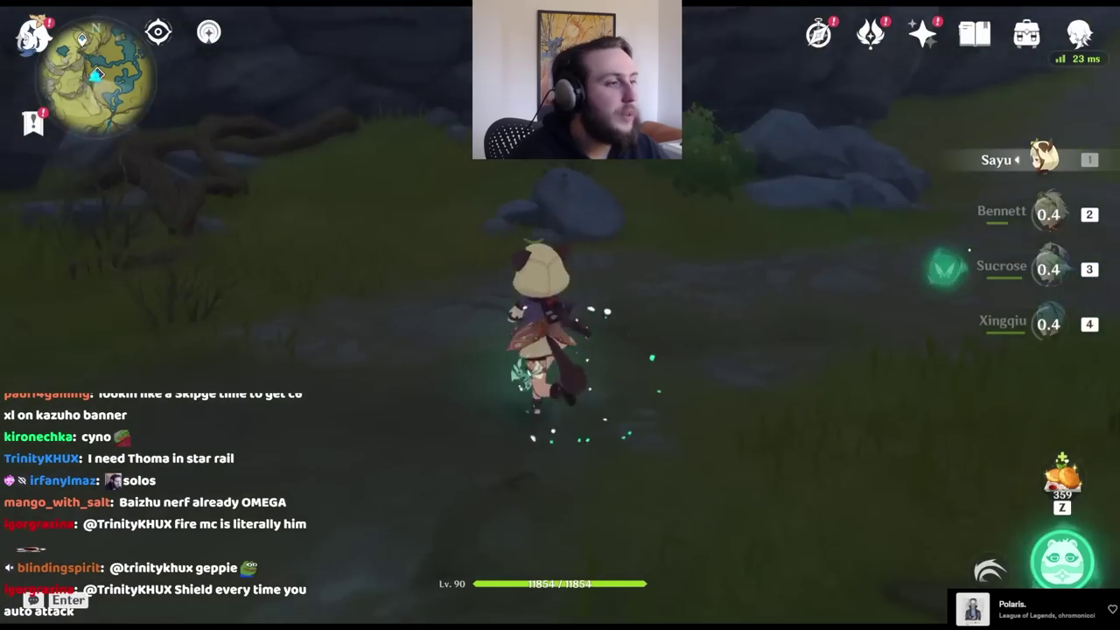
{"action": "key", "text": "e"}
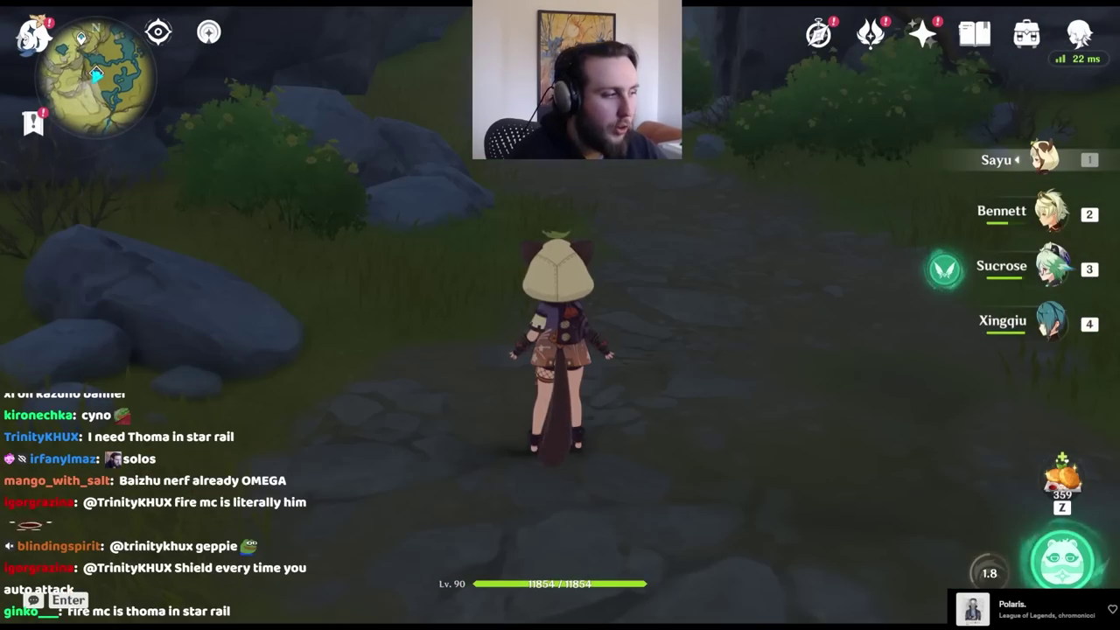
{"action": "key", "text": "e"}
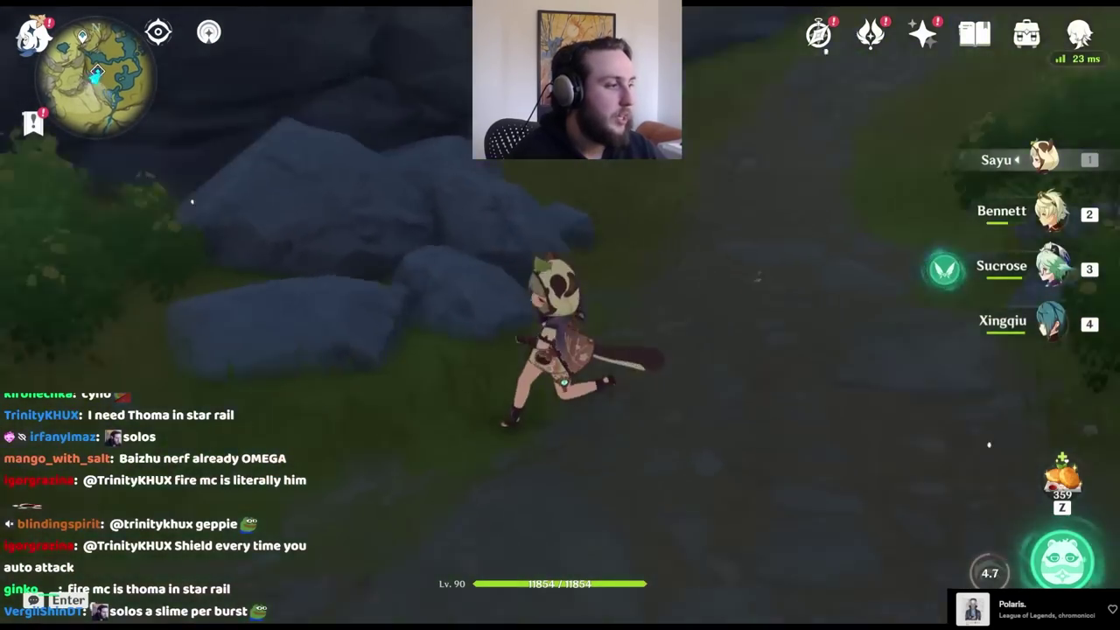
{"action": "key", "text": "c"}
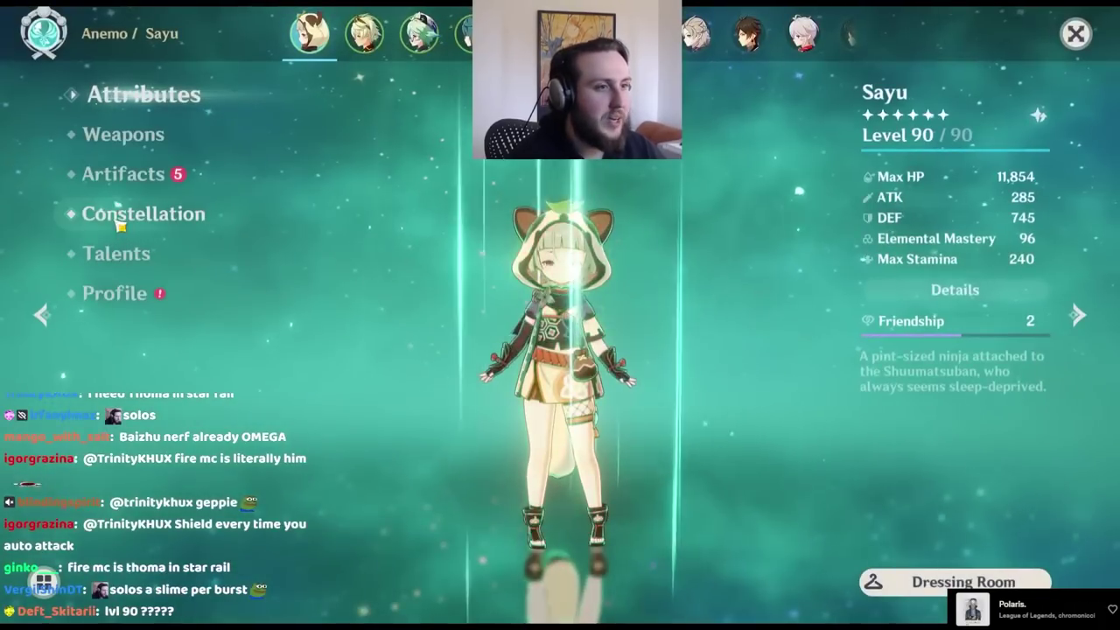
{"action": "left_click", "coordinate": [114, 253]}
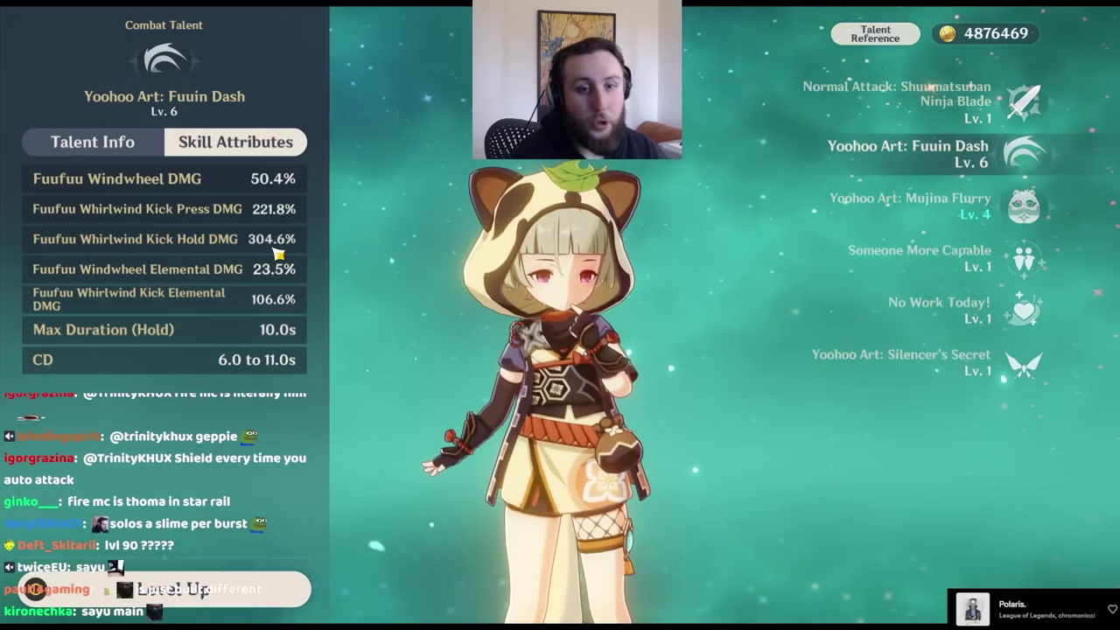
Return to Kirara's talent page and examine the Flying Kick and Urgent Neko Parcel Hit DMG, plus the burst attributes.
{"action": "key", "text": "alt+Tab"}
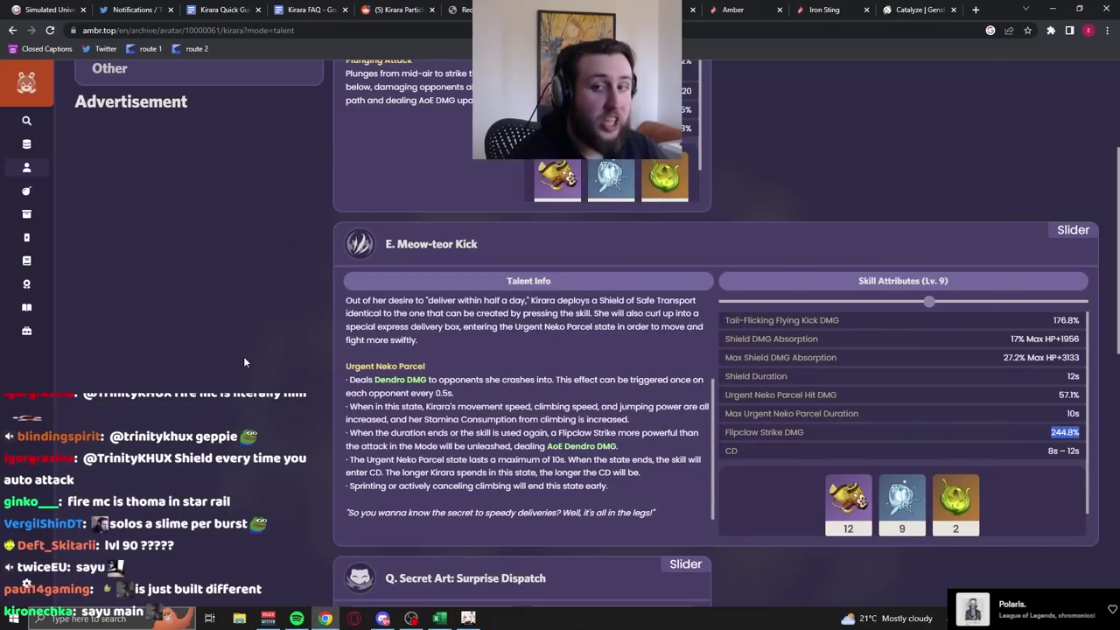
{"action": "key", "text": "alt+Tab"}
{"action": "key", "text": "alt+Tab"}
{"action": "scroll", "coordinate": [549, 335], "scroll_direction": "up", "scroll_amount": 1}
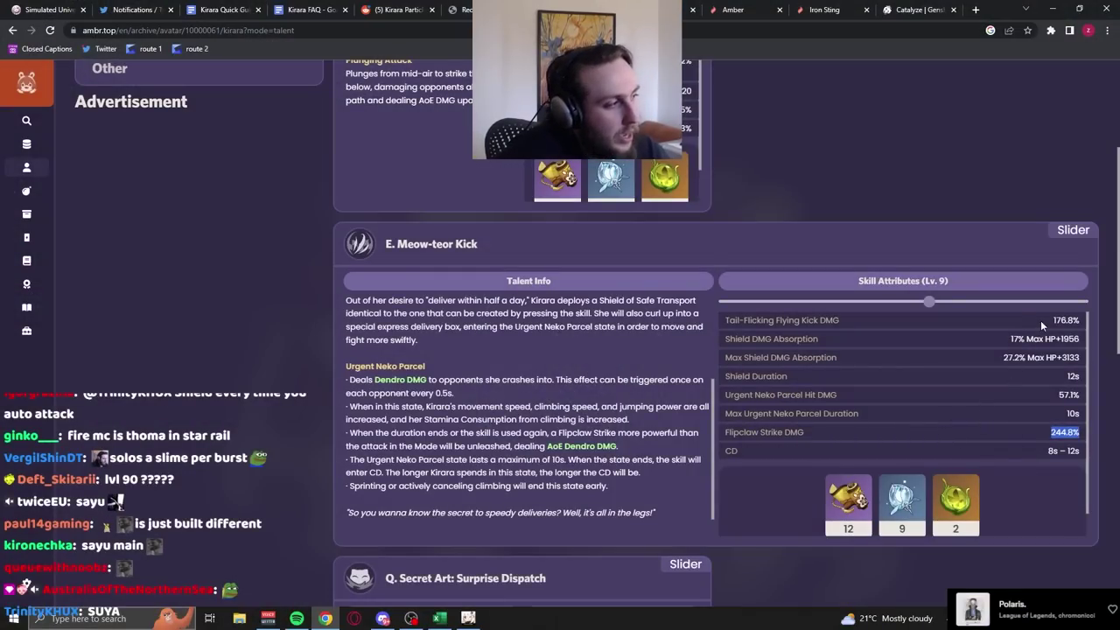
{"action": "double_click", "coordinate": [1040, 320]}
{"action": "left_click", "coordinate": [988, 330]}
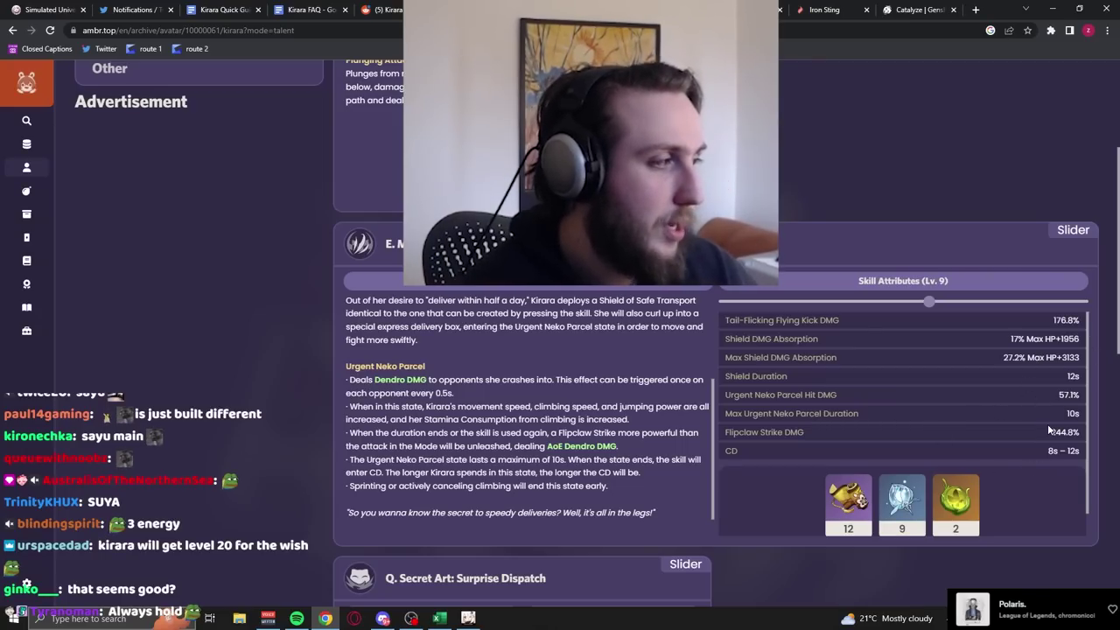
{"action": "left_click_drag", "start_coordinate": [1057, 398], "coordinate": [1072, 398]}
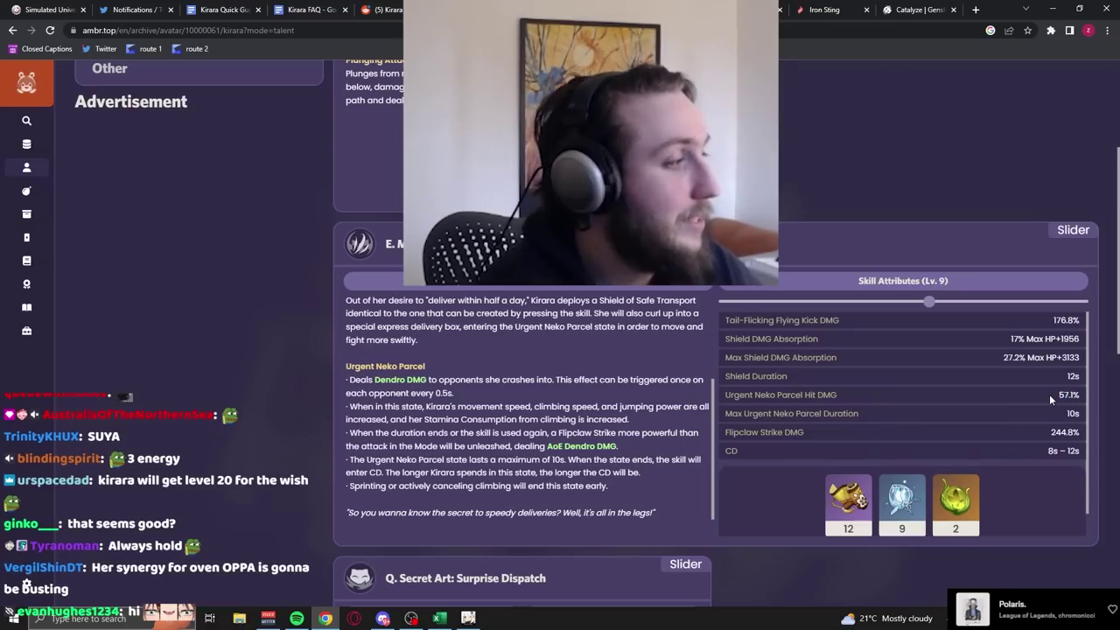
{"action": "left_click_drag", "start_coordinate": [1074, 395], "coordinate": [1082, 394]}
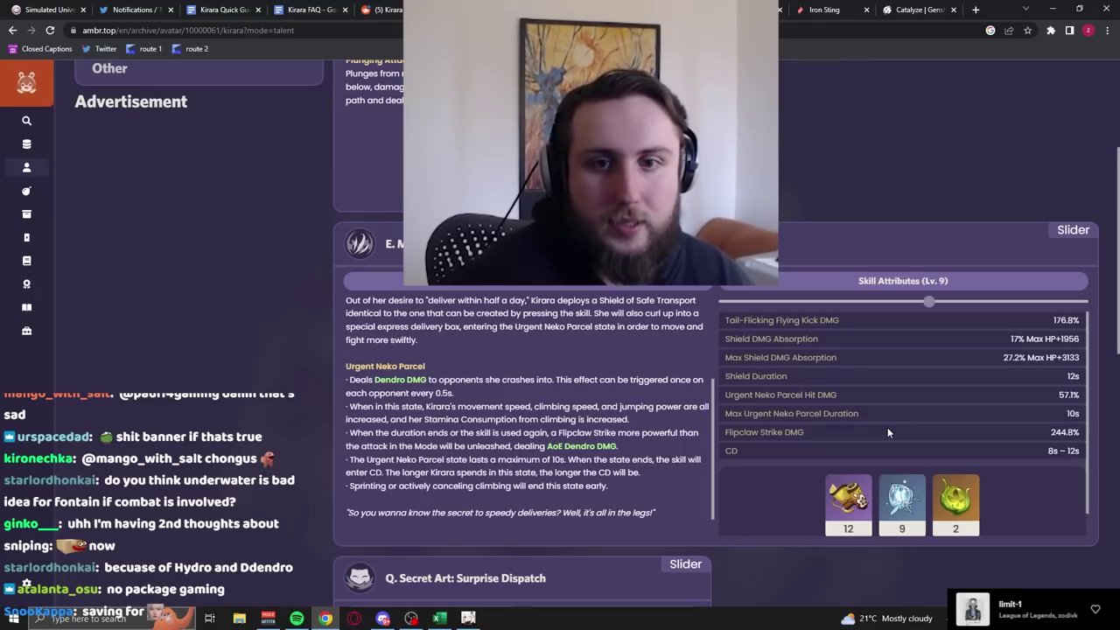
{"action": "scroll", "coordinate": [665, 446], "scroll_direction": "down", "scroll_amount": 2}
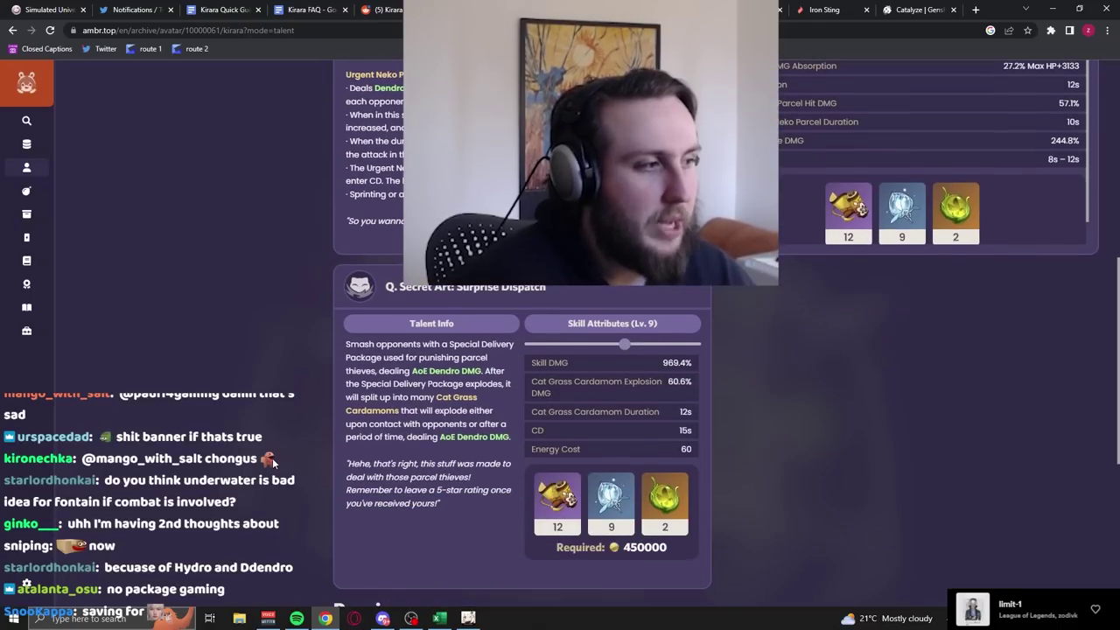
Switch to the Excel workbook, compare the DPS and Shield HP rows across the builds, and inspect the DMG formula in E117.
{"action": "mouse_move", "coordinate": [440, 618]}
{"action": "left_click", "coordinate": [446, 564]}
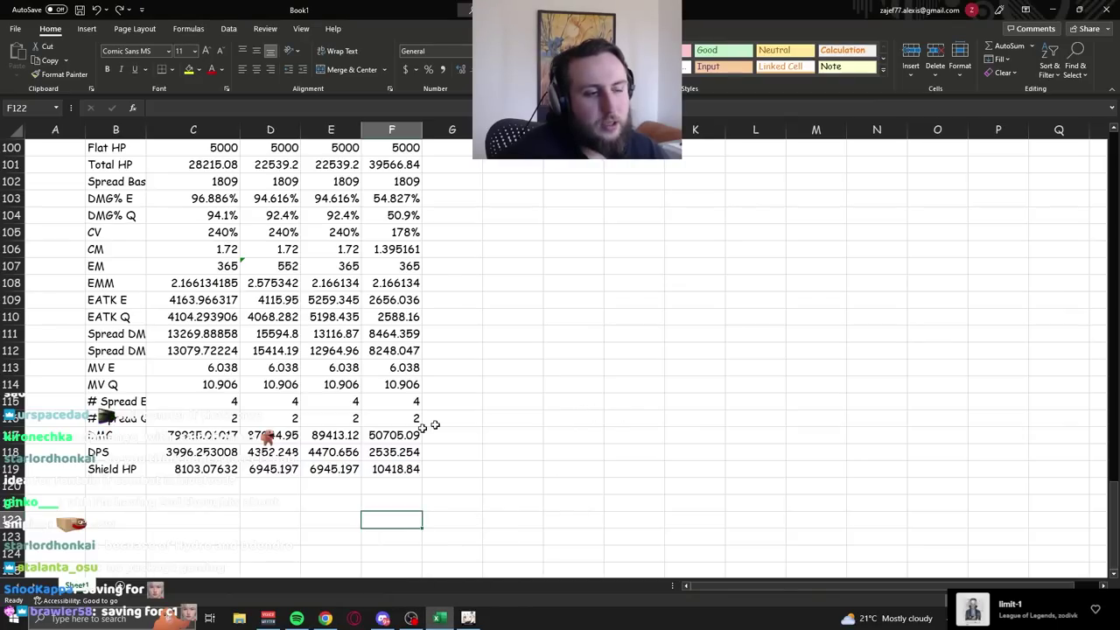
{"action": "scroll", "coordinate": [346, 439], "scroll_direction": "up", "scroll_amount": 1}
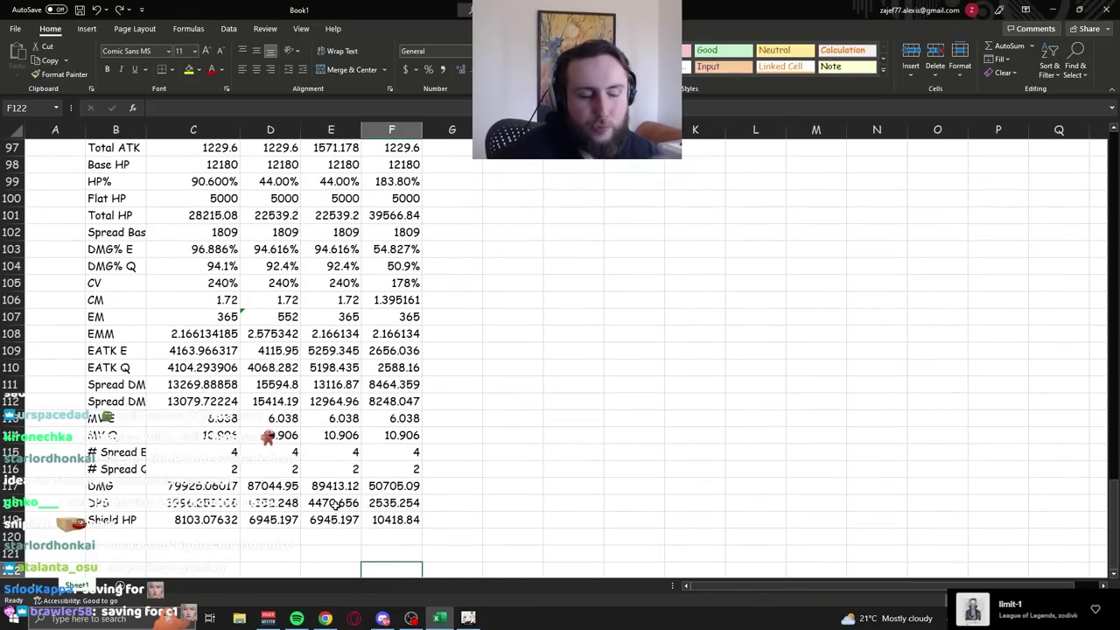
{"action": "left_click", "coordinate": [335, 504]}
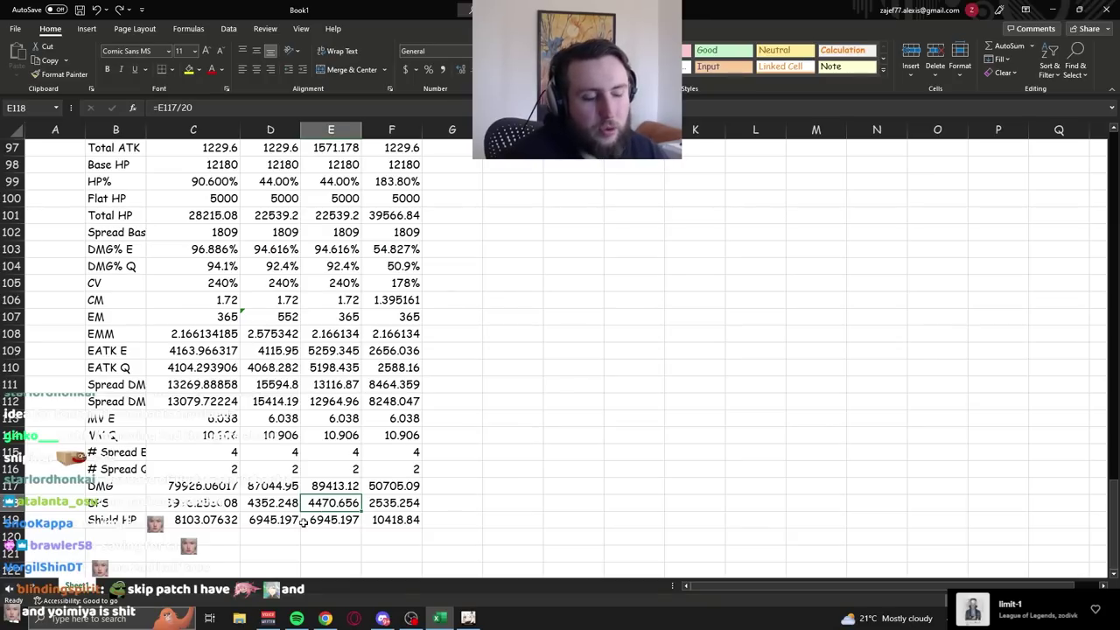
{"action": "left_click_drag", "start_coordinate": [334, 522], "coordinate": [404, 522]}
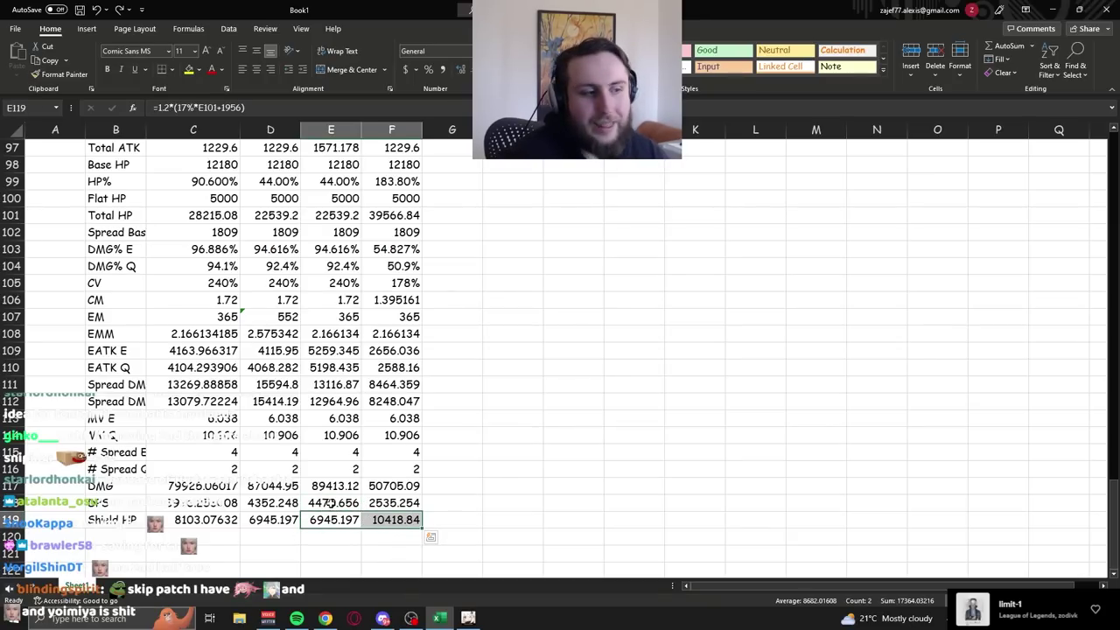
{"action": "left_click_drag", "start_coordinate": [330, 503], "coordinate": [388, 503]}
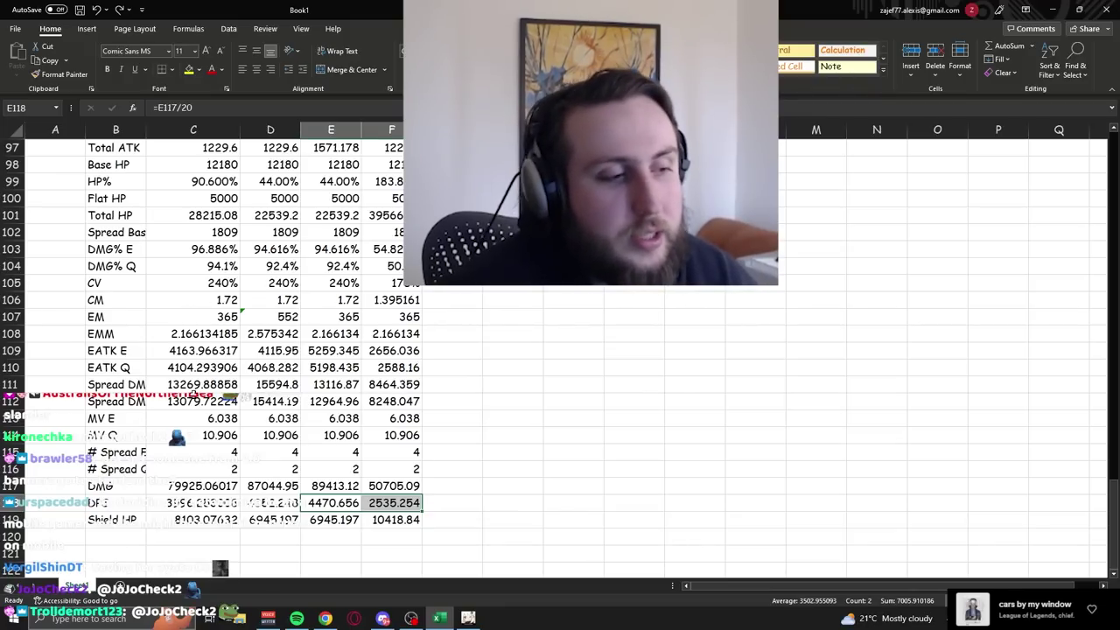
{"action": "left_click", "coordinate": [336, 504]}
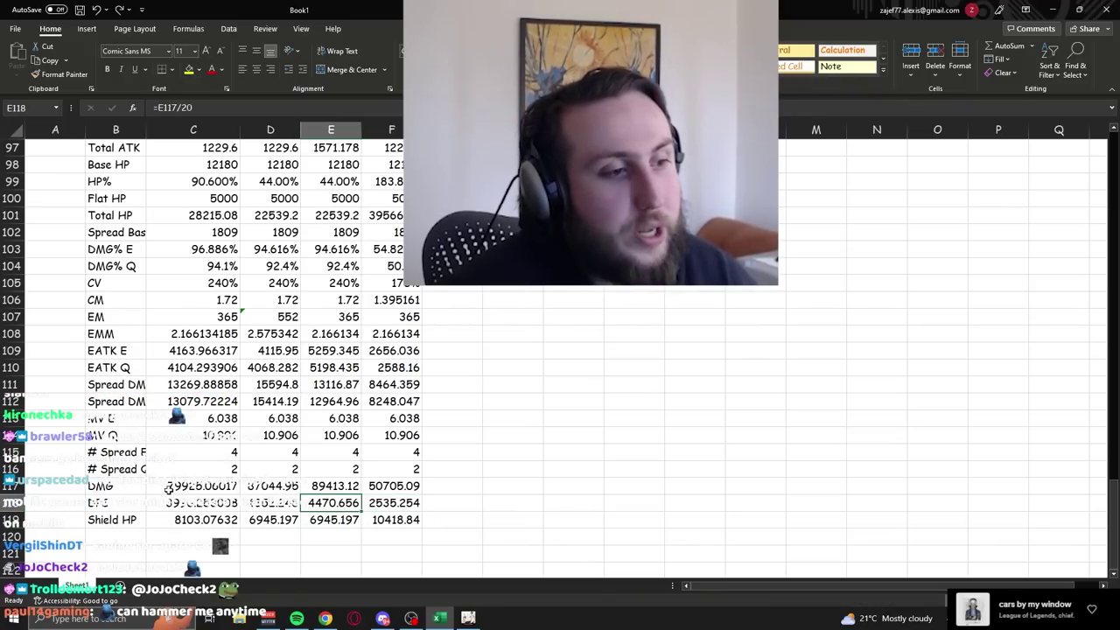
{"action": "left_click_drag", "start_coordinate": [207, 505], "coordinate": [392, 503]}
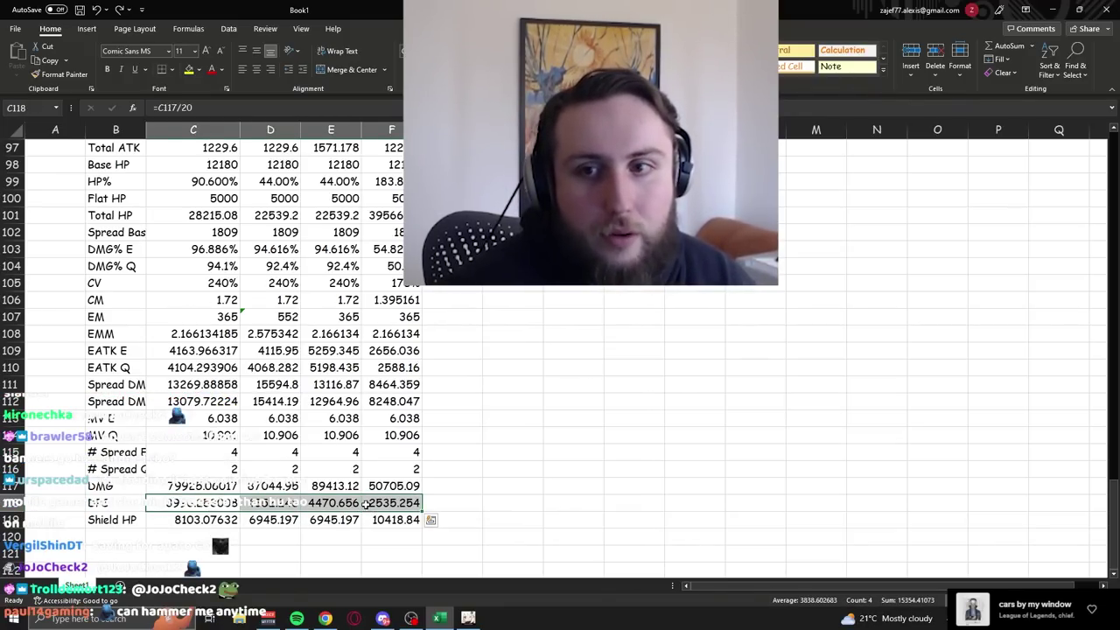
{"action": "left_click", "coordinate": [330, 505]}
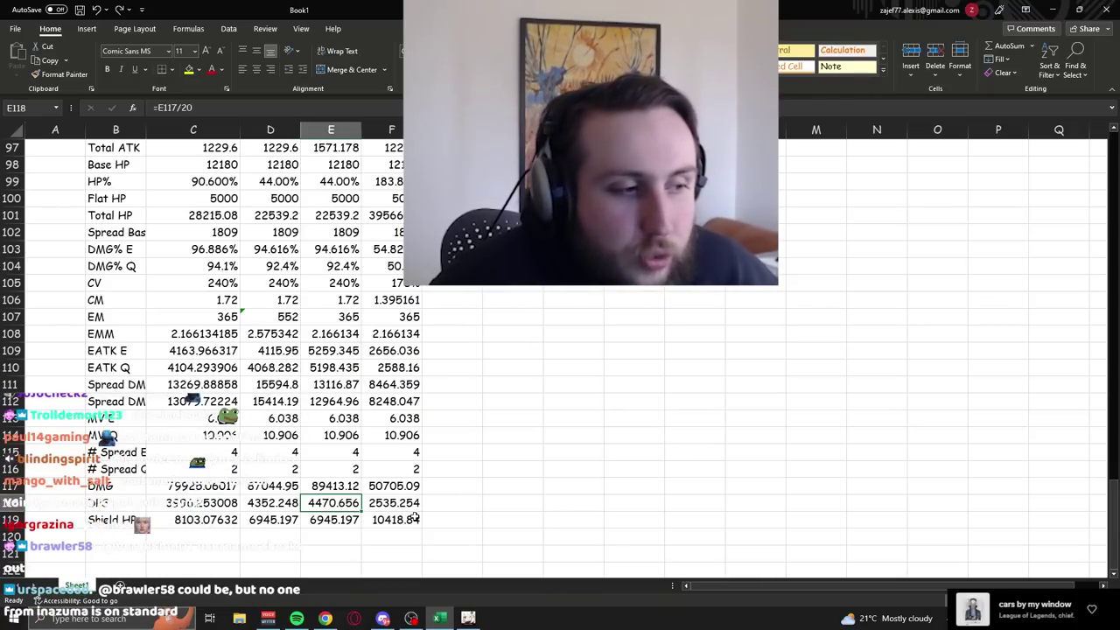
{"action": "key", "text": "Right"}
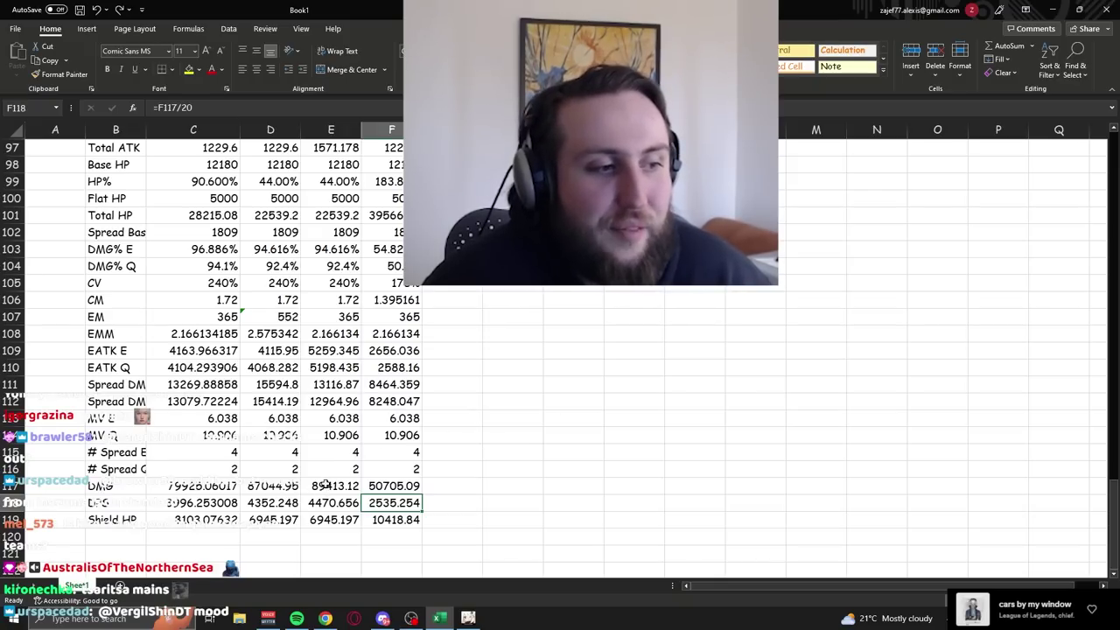
{"action": "left_click", "coordinate": [325, 485]}
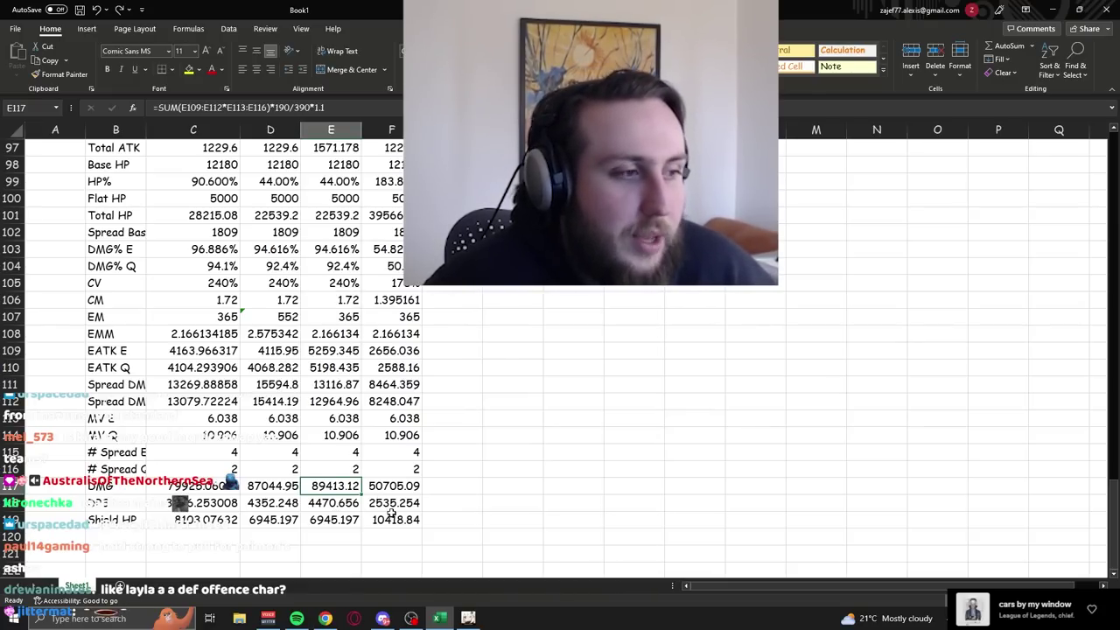
Switch to the talent page and review the Meow-teor Kick and Secret Art: Surprise Dispatch attributes.
{"action": "key", "text": "alt+Tab"}
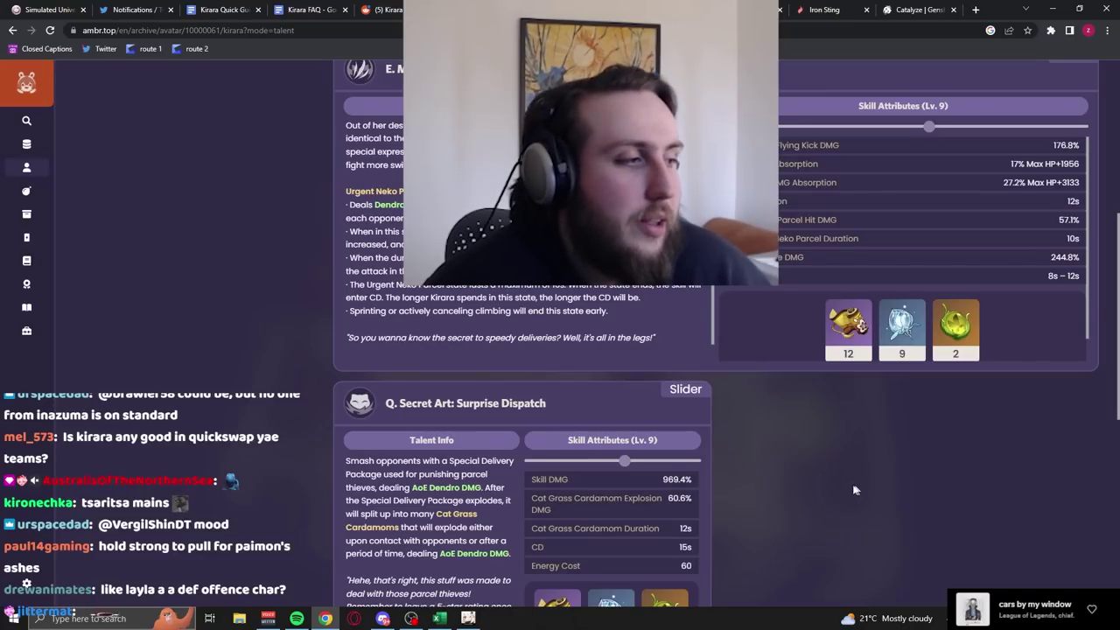
{"action": "scroll", "coordinate": [832, 499], "scroll_direction": "down", "scroll_amount": 2}
{"action": "scroll", "coordinate": [830, 500], "scroll_direction": "up", "scroll_amount": 3}
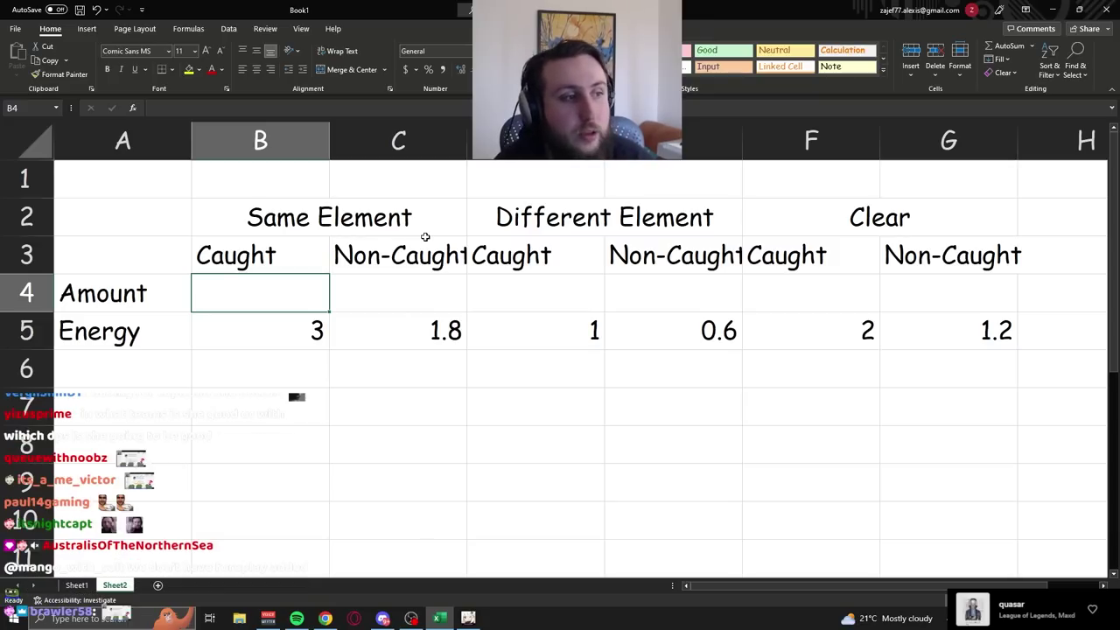
Enter the Same Element particle amounts in Sheet2 of the workbook: 8 caught in B4 and 0 non-caught in C4.
{"action": "type", "text": "4"}
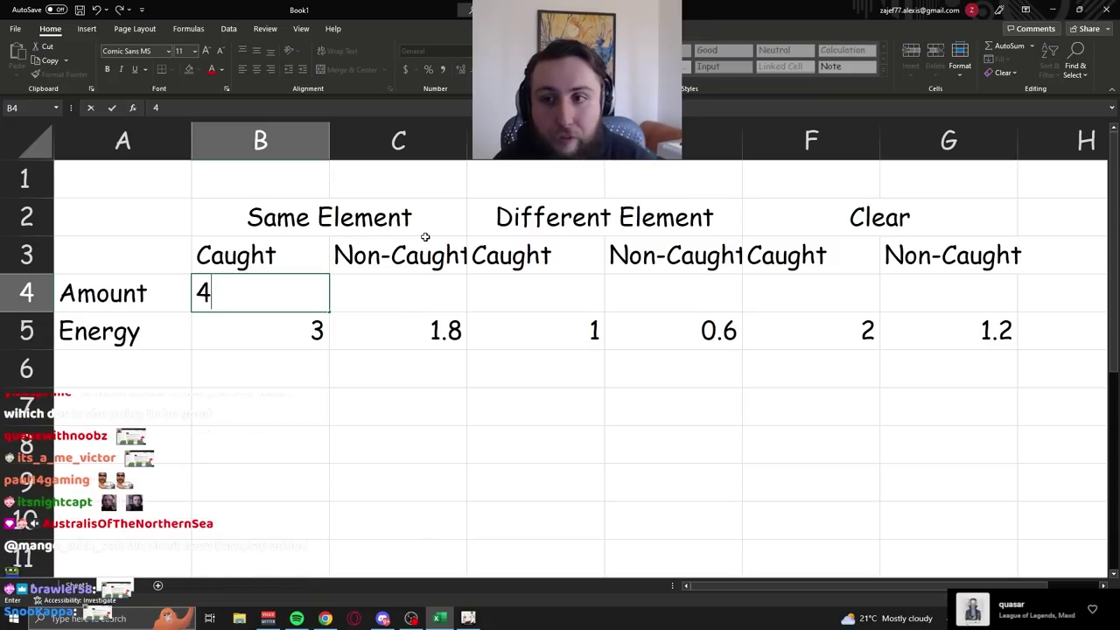
{"action": "key", "text": "BackSpace"}
{"action": "type", "text": "8"}
{"action": "key", "text": "Tab"}
{"action": "type", "text": "0"}
{"action": "key", "text": "Tab"}
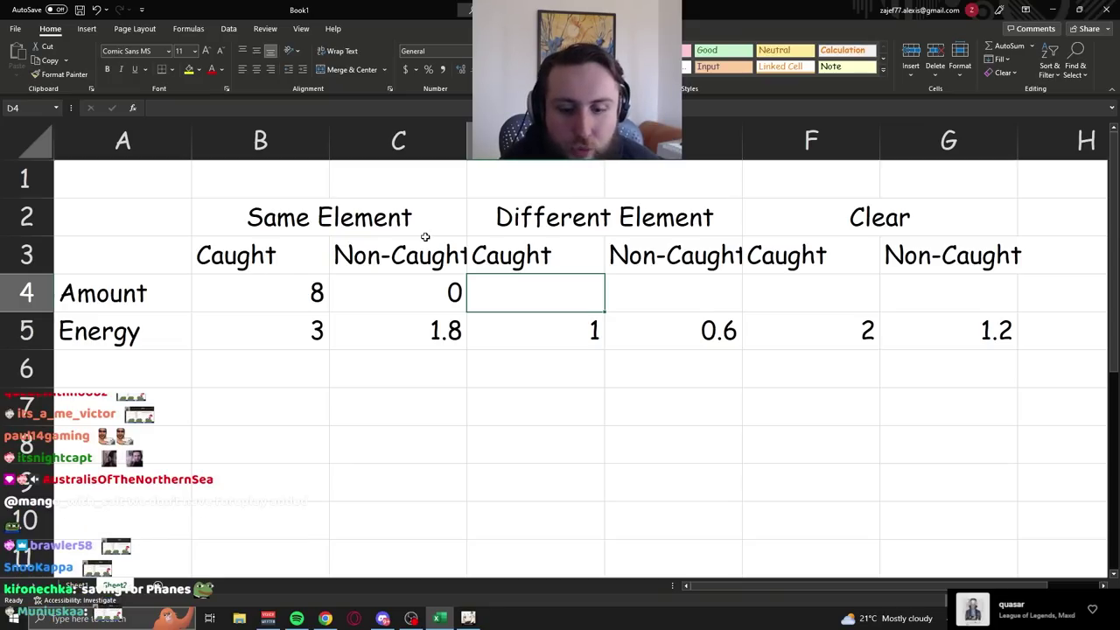
Enter 1 as the Different Element caught amount in D4.
{"action": "type", "text": "0"}
{"action": "key", "text": "Tab"}
{"action": "type", "text": "="}
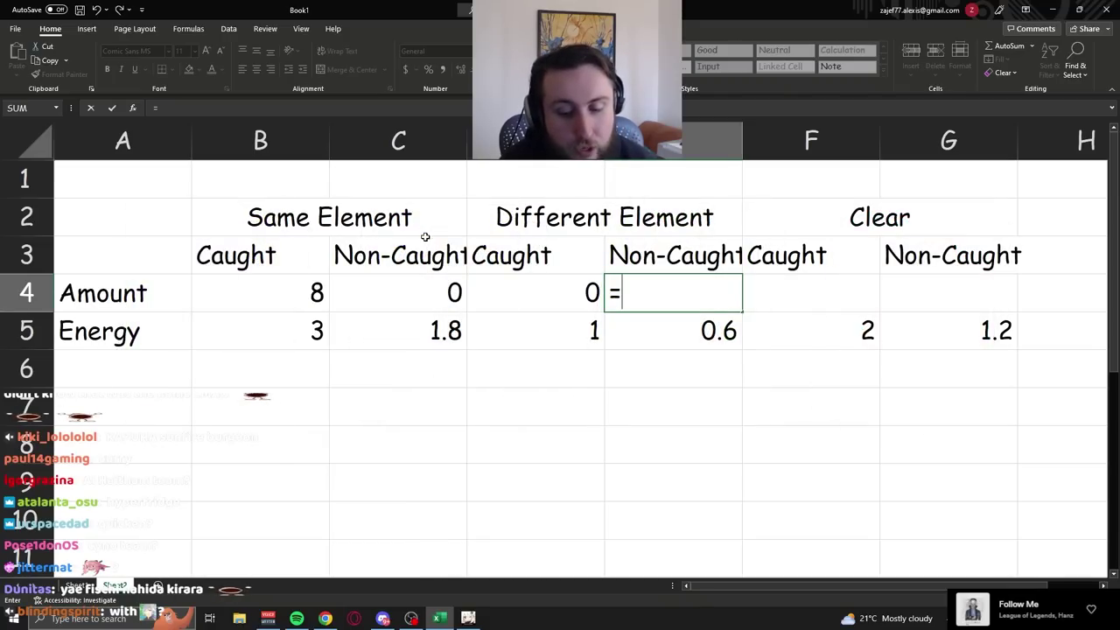
{"action": "key", "text": "Escape"}
{"action": "key", "text": "Left"}
{"action": "type", "text": "1"}
{"action": "key", "text": "Right"}
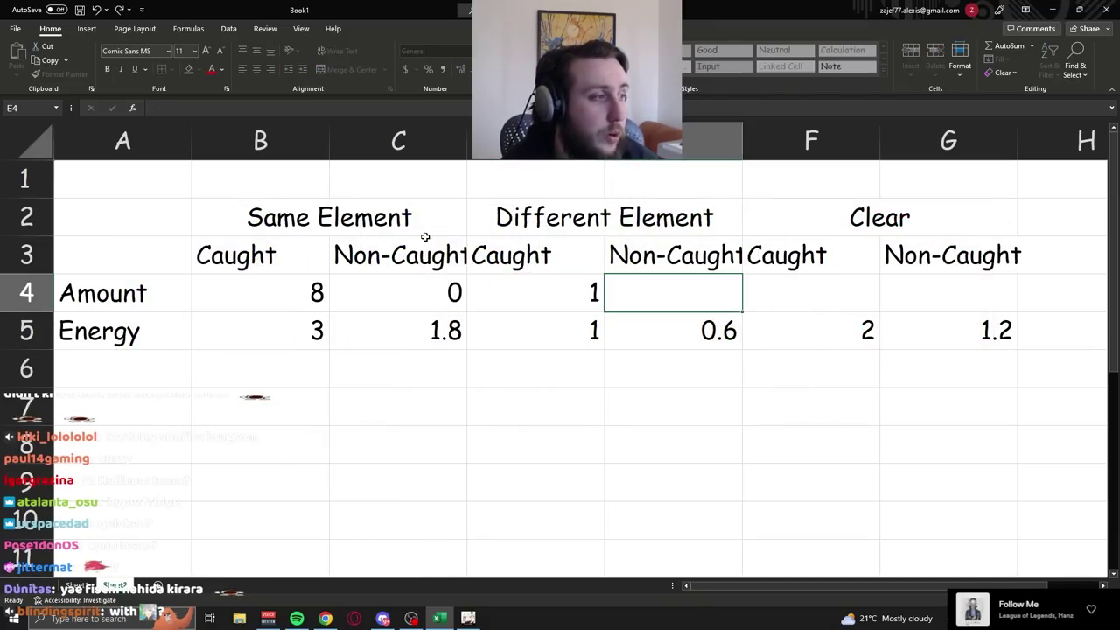
Set the Different Element caught amount in D4 to 2 and enter =13+12+4+6 as the non-caught amount in E4.
{"action": "type", "text": "="}
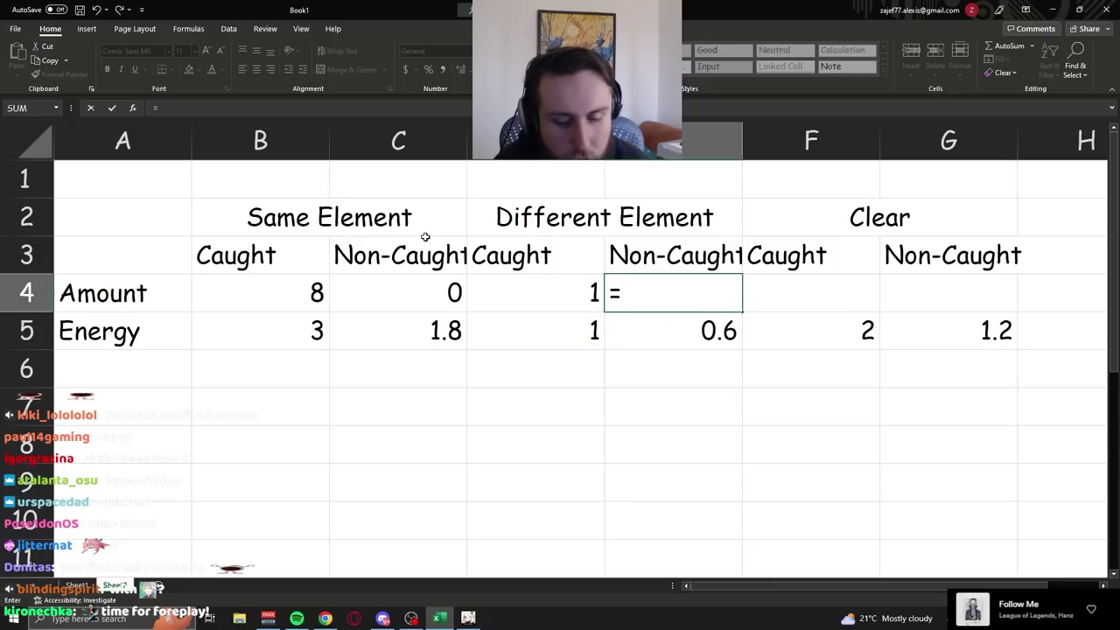
{"action": "type", "text": "13+"}
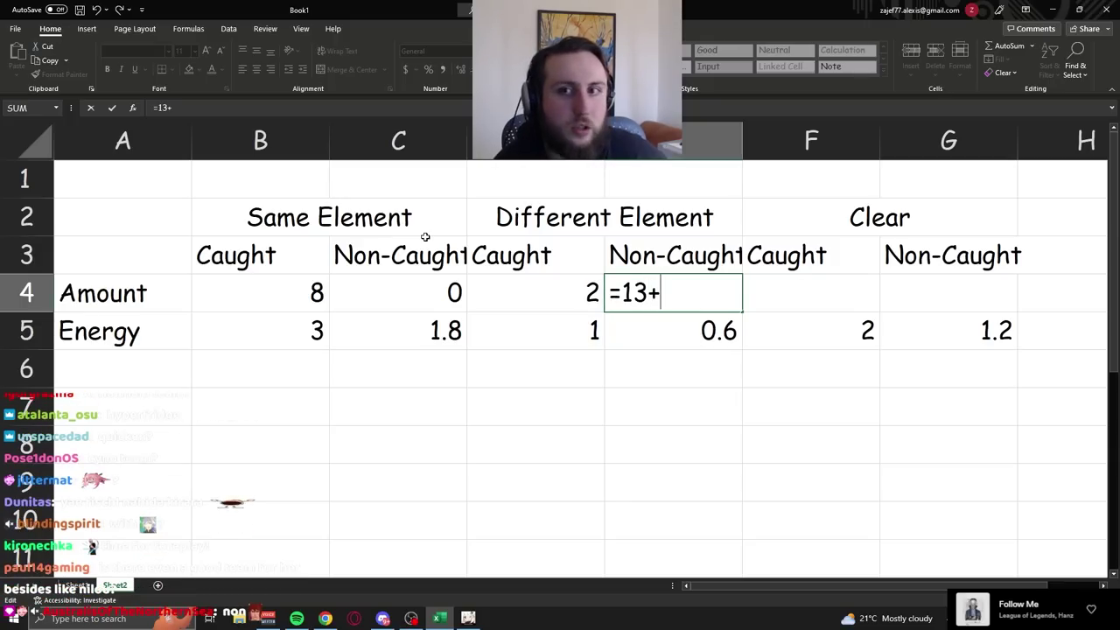
{"action": "type", "text": "12+4"}
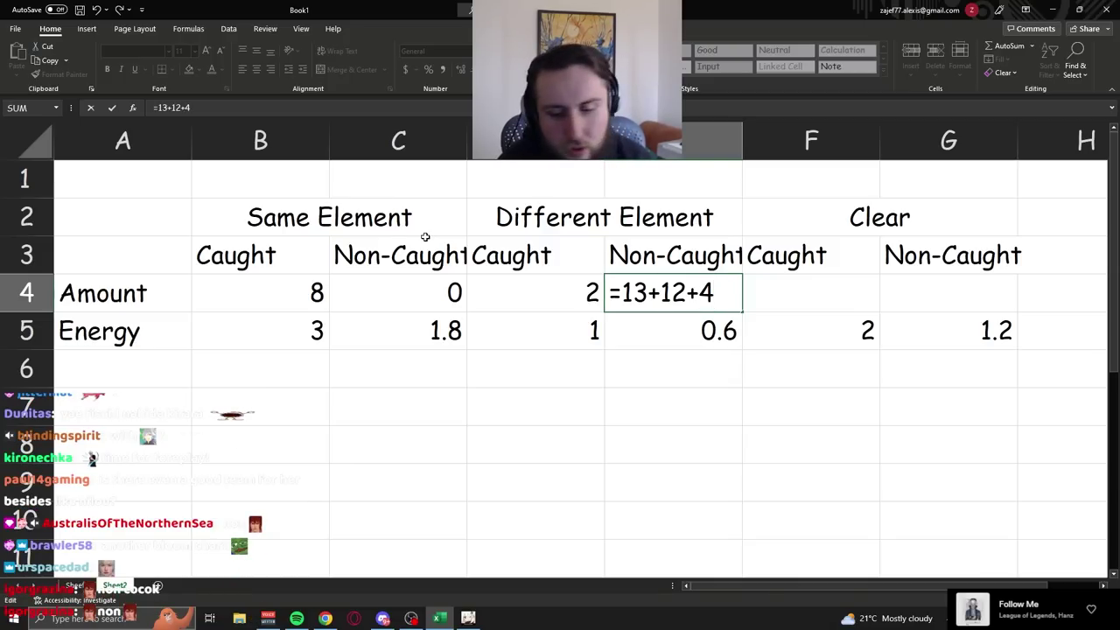
{"action": "type", "text": "+"}
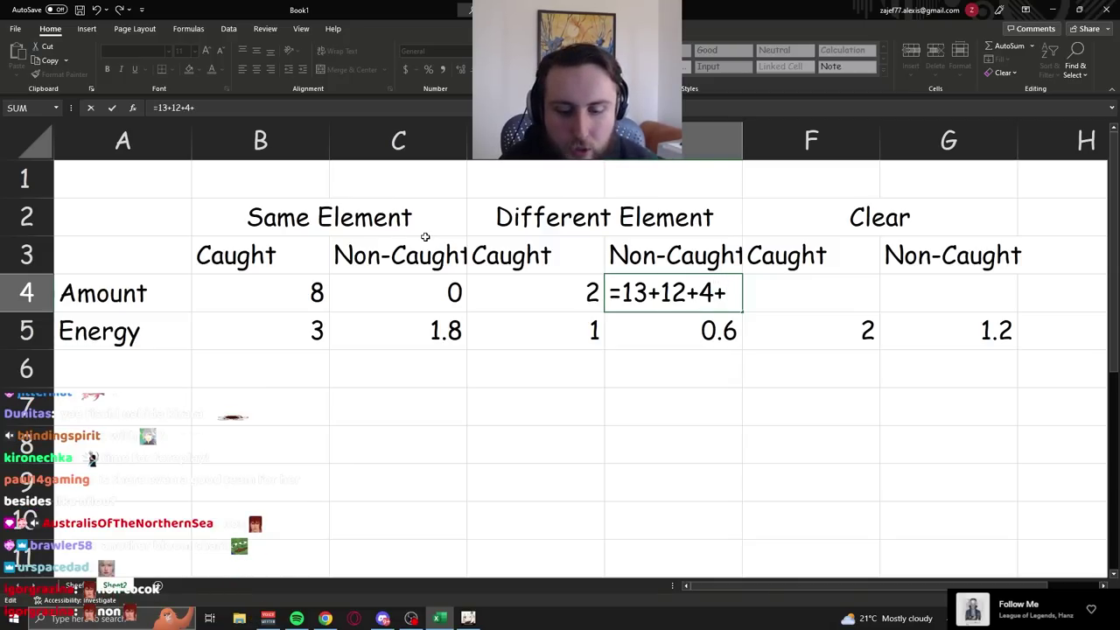
{"action": "type", "text": "6"}
{"action": "key", "text": "Tab"}
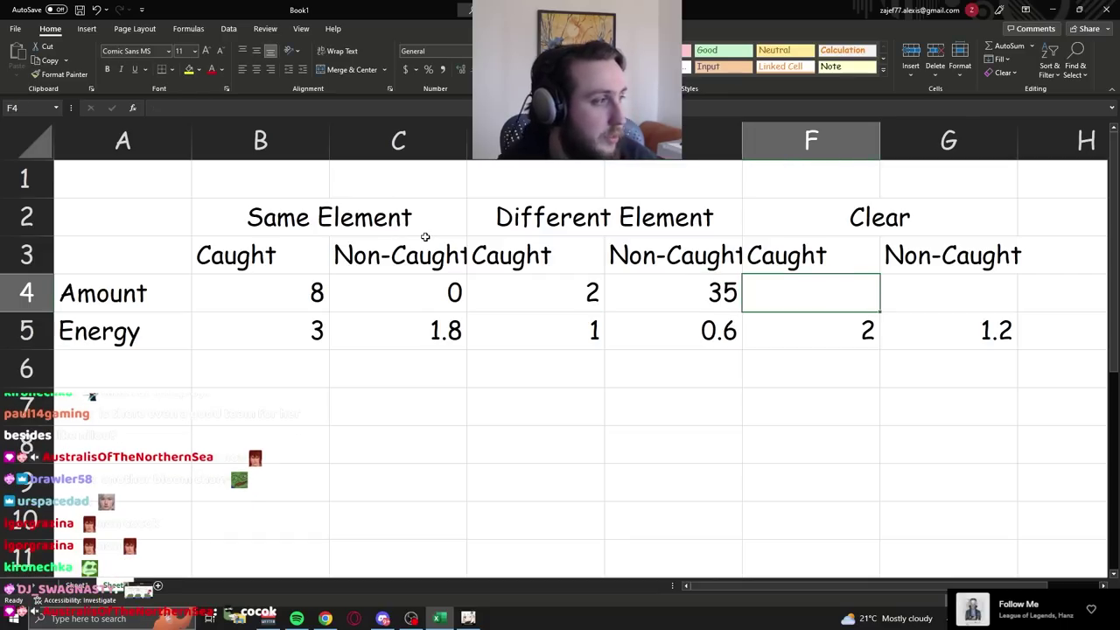
{"action": "key", "text": "Left"}
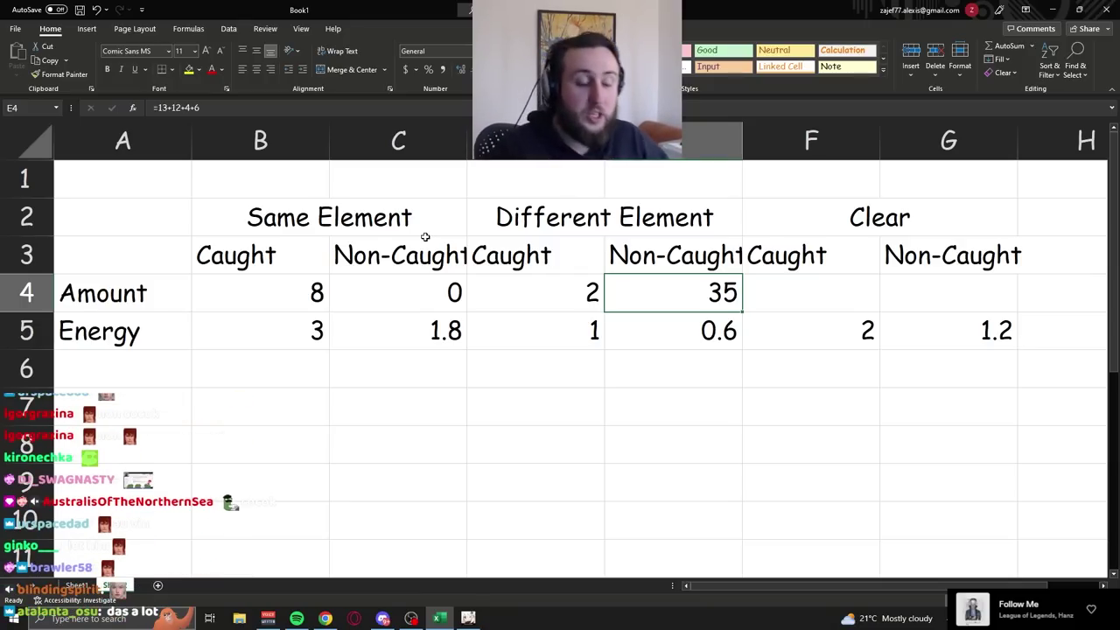
{"action": "key", "text": "Right"}
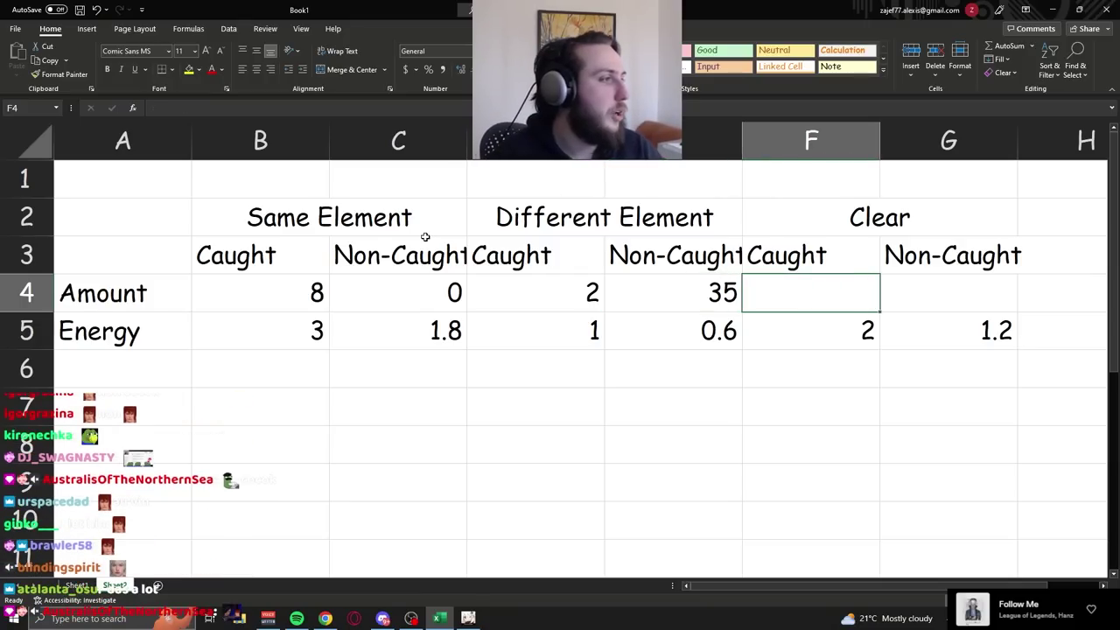
Enter Clear amounts of 0 caught and 2 non-caught, and add a Total Energy row with =SUM(B4:G4*B5:G5) in B6.
{"action": "type", "text": "2"}
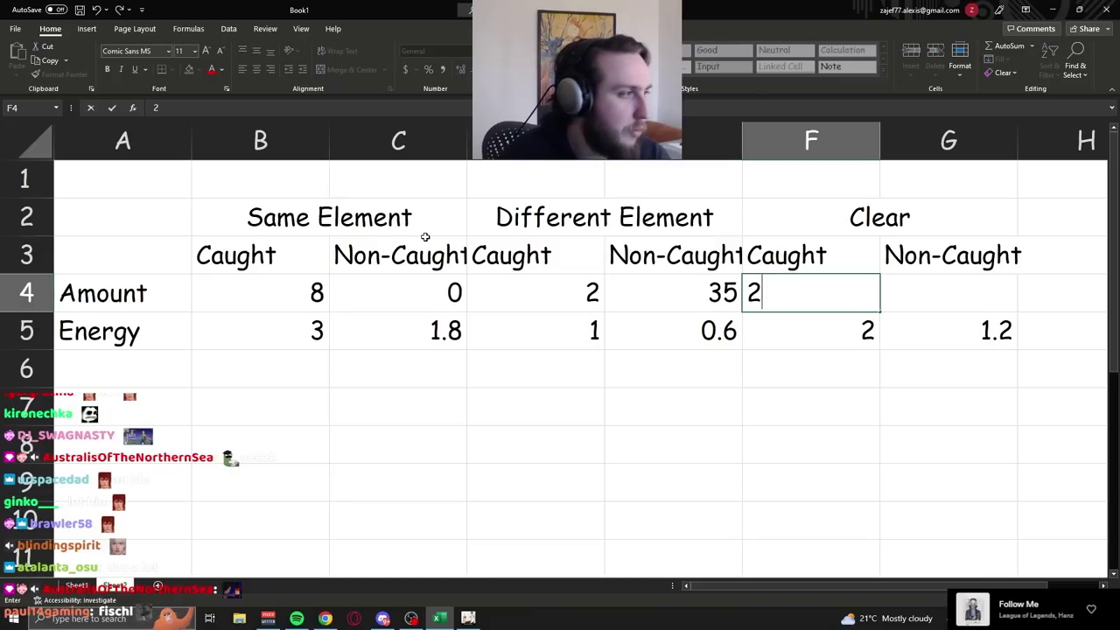
{"action": "key", "text": "Right"}
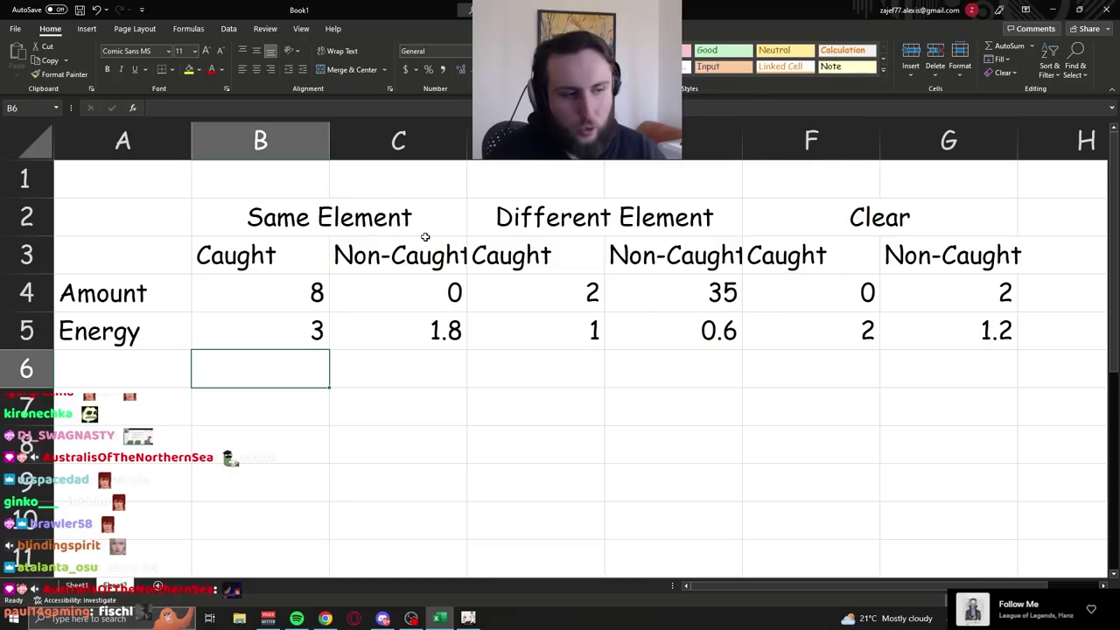
{"action": "key", "text": "Left"}
{"action": "type", "text": "E"}
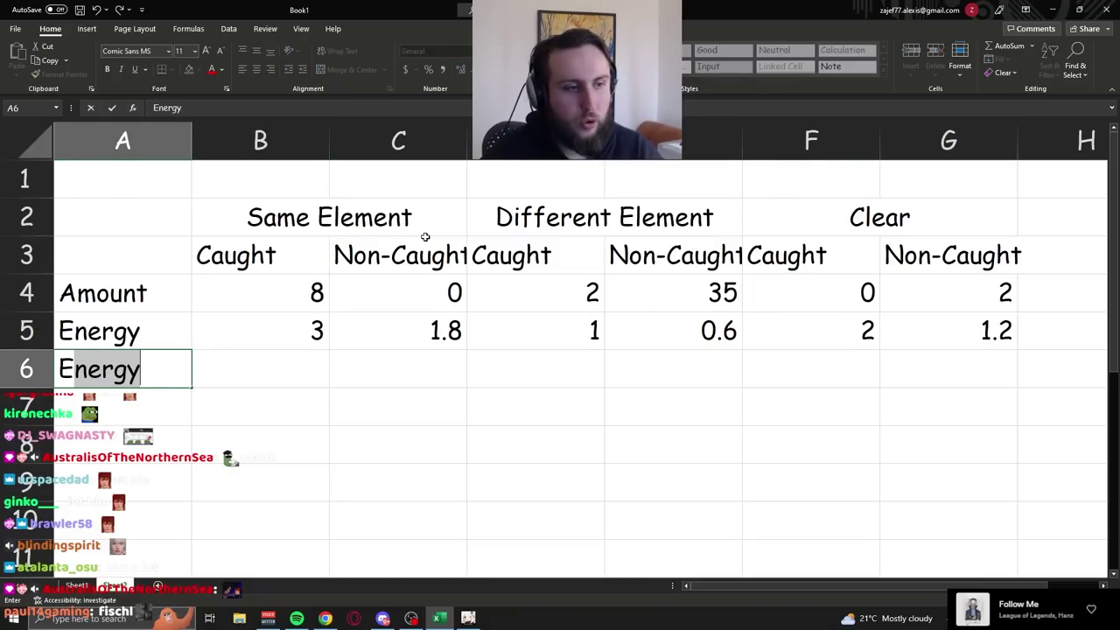
{"action": "key", "text": "BackSpace"}
{"action": "key", "text": "BackSpace"}
{"action": "type", "text": "Total Energy"}
{"action": "key", "text": "Tab"}
{"action": "type", "text": "=SUMPRODUCT(B4:G4,B5:G5)"}
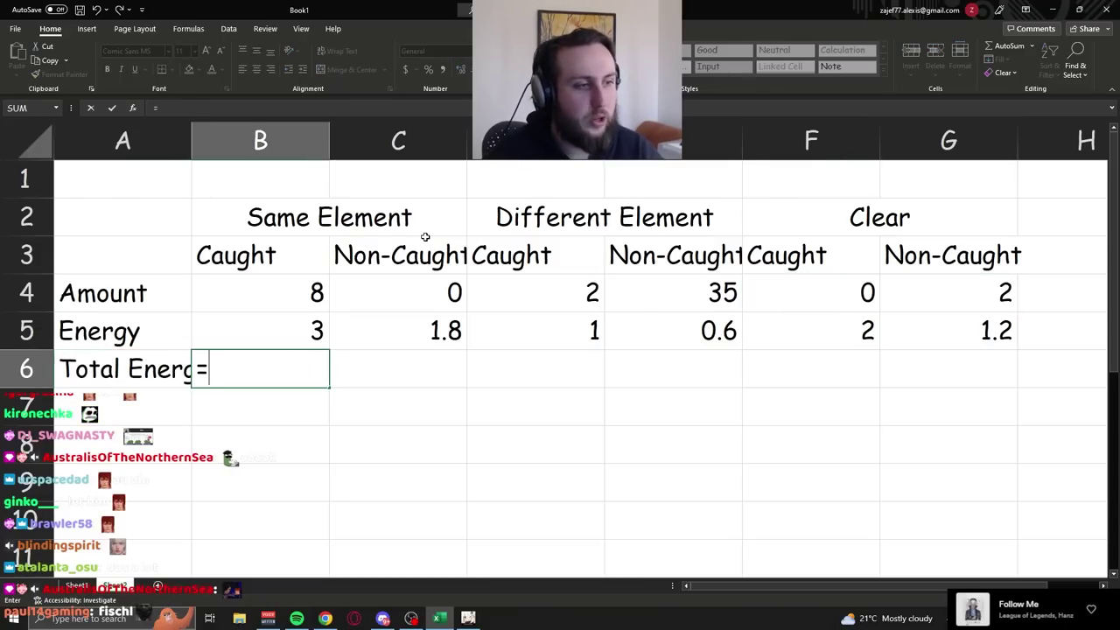
{"action": "key", "text": "Return"}
Add a Cost row with 60 in B7 and an ER row with =B7/B6 in B8, formatted as a percentage.
{"action": "type", "text": "Cost"}
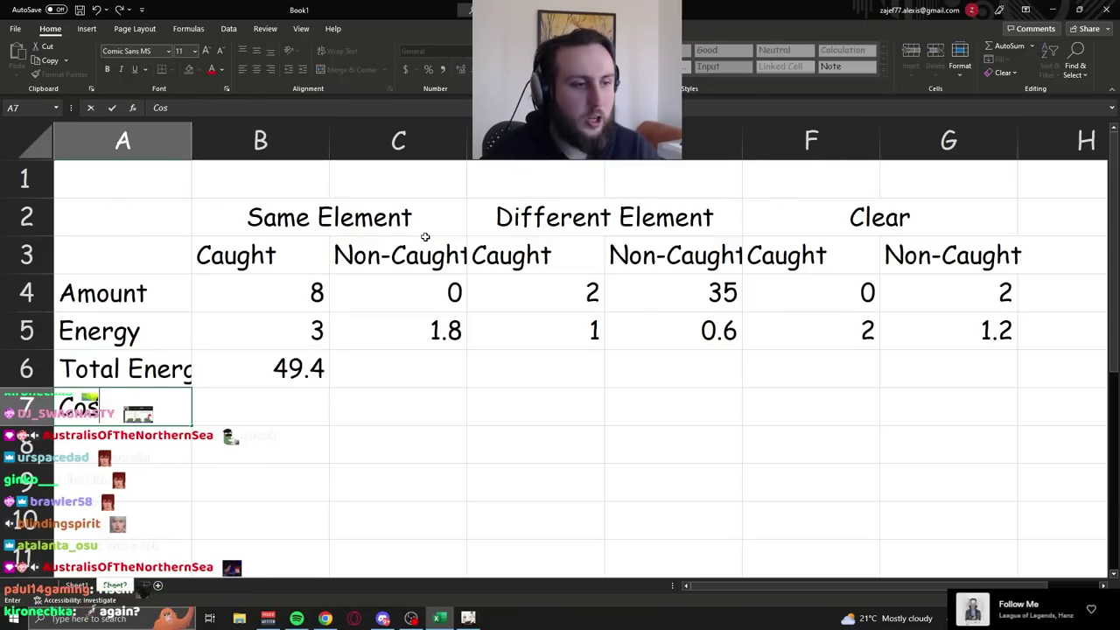
{"action": "key", "text": "Tab"}
{"action": "type", "text": "60"}
{"action": "key", "text": "Return"}
{"action": "type", "text": "ER"}
{"action": "key", "text": "Tab"}
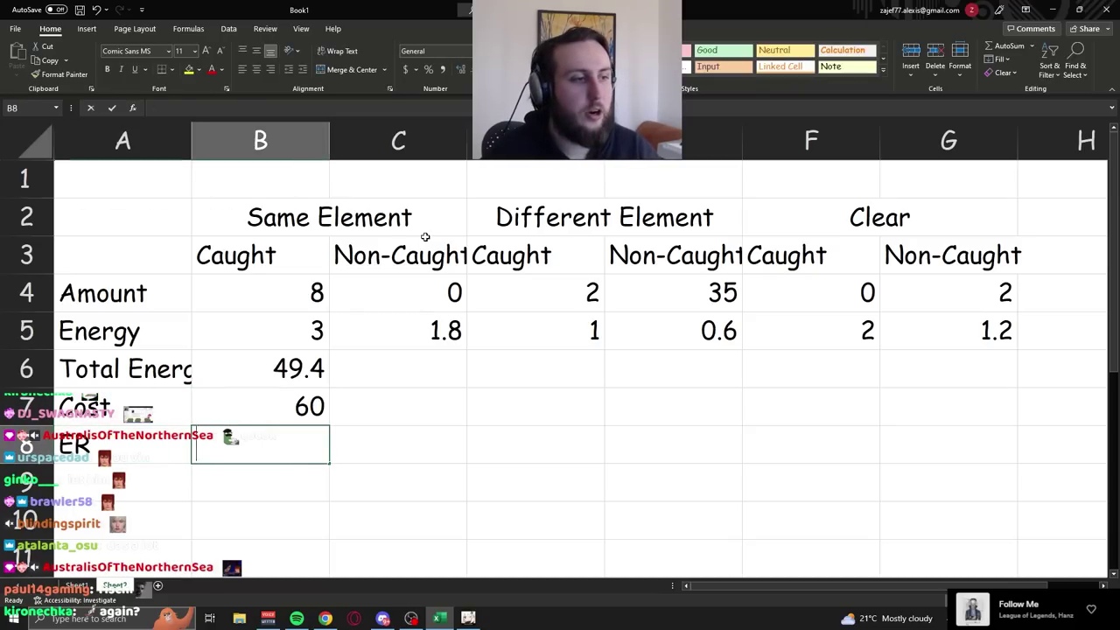
{"action": "type", "text": "=B7/B6"}
{"action": "key", "text": "ctrl+Return"}
{"action": "left_click", "coordinate": [428, 69]}
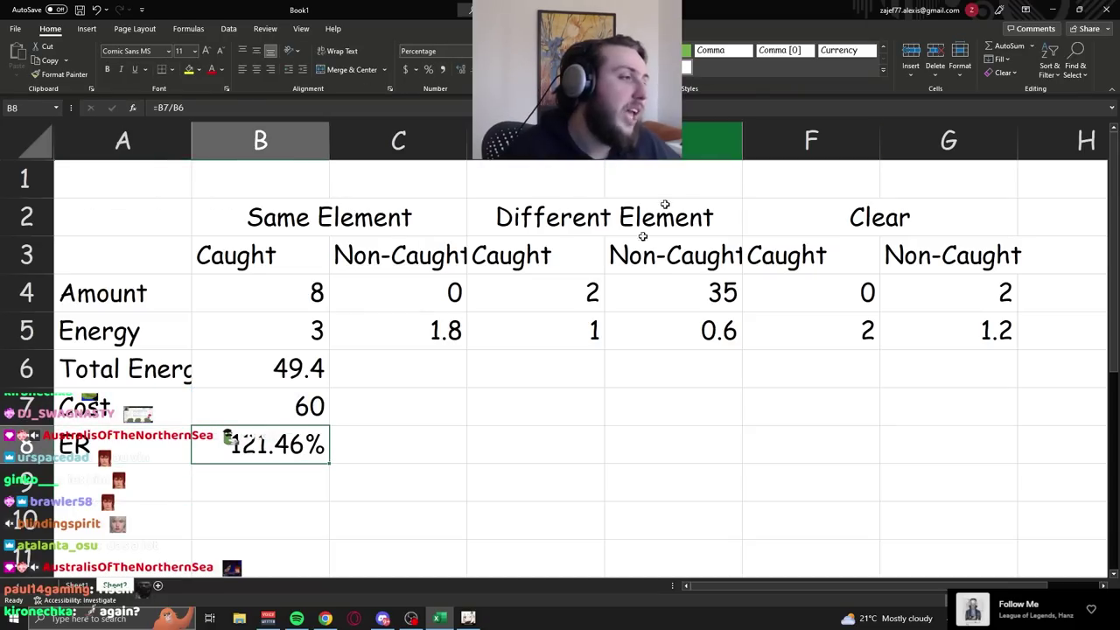
Change the particle amounts in row 4 to 11 and 3 for Same Element and to 3 and 7.5 for Different Element.
{"action": "left_click", "coordinate": [541, 294]}
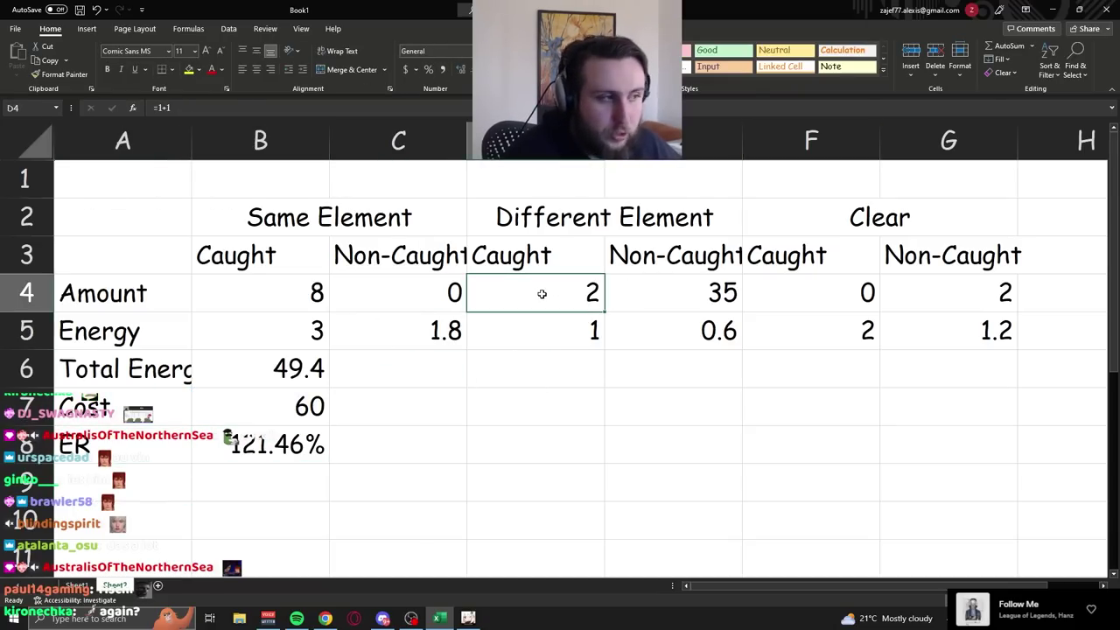
{"action": "key", "text": "Right"}
{"action": "type", "text": "="}
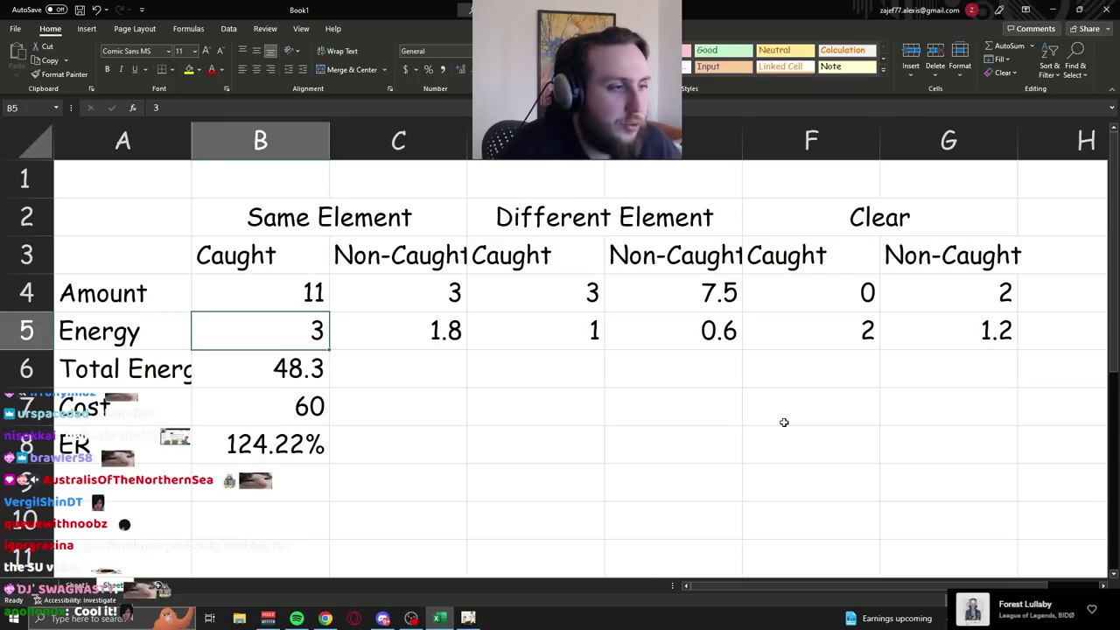
Review the Total Energy, Cost and ER cells, and check the Elemental Skill Particle Production Rate spreadsheet in the browser.
{"action": "left_click_drag", "start_coordinate": [267, 368], "coordinate": [273, 408]}
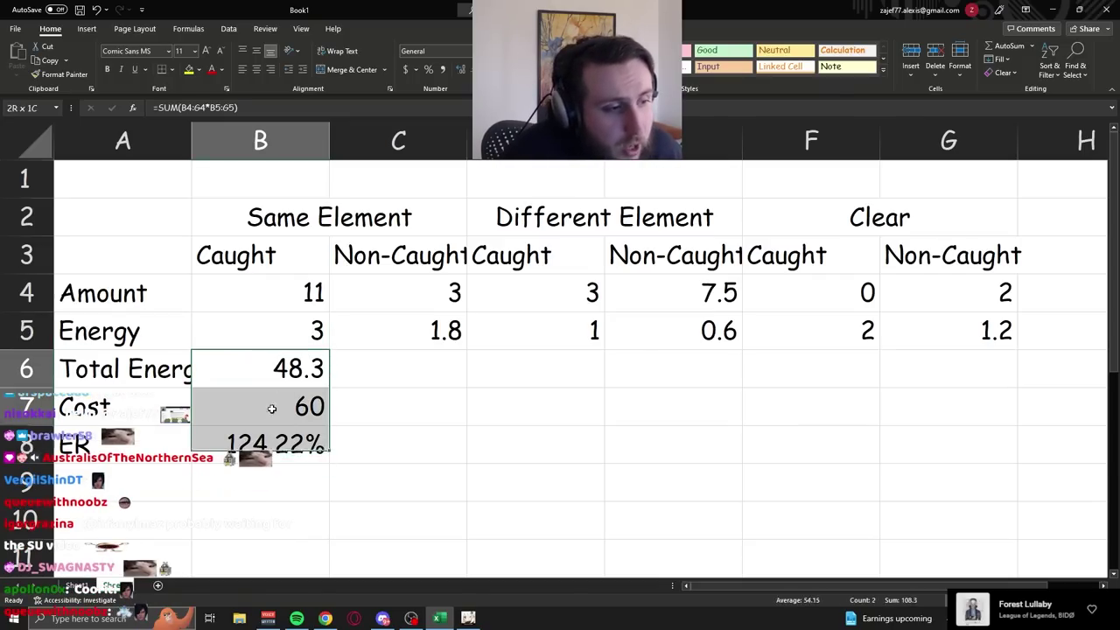
{"action": "left_click", "coordinate": [393, 414]}
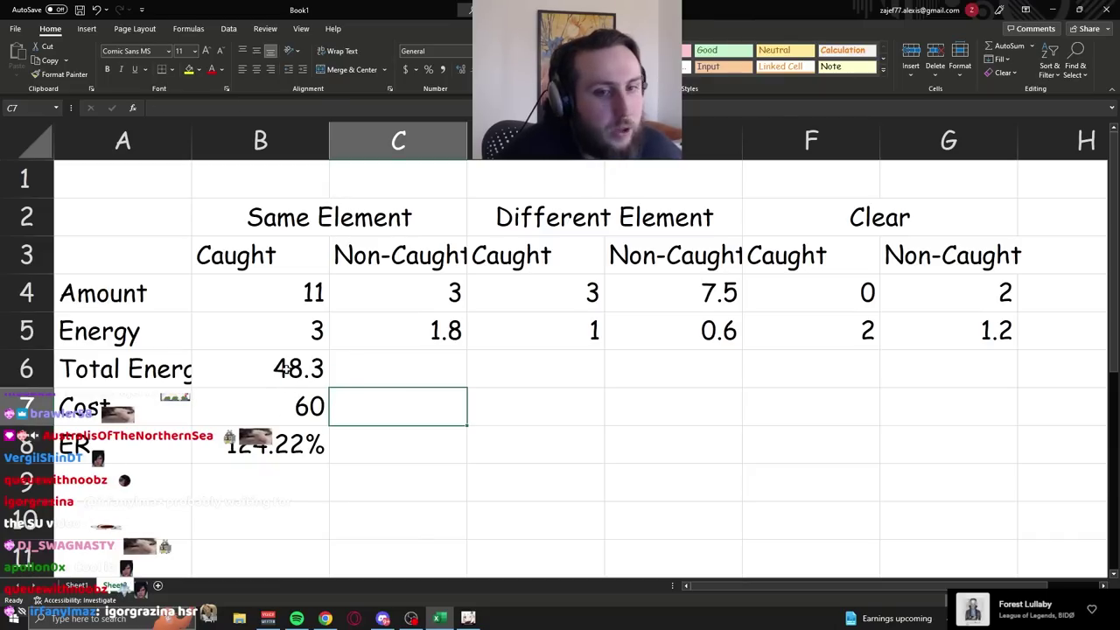
{"action": "left_click_drag", "start_coordinate": [261, 369], "coordinate": [261, 444]}
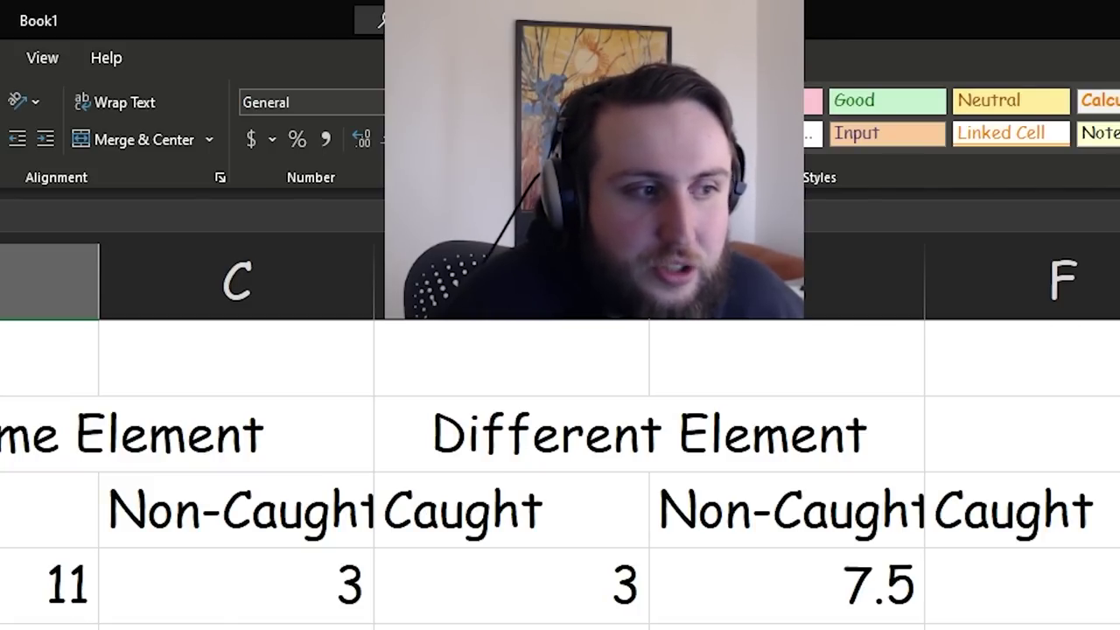
{"action": "key", "text": "ctrl+shift+5"}
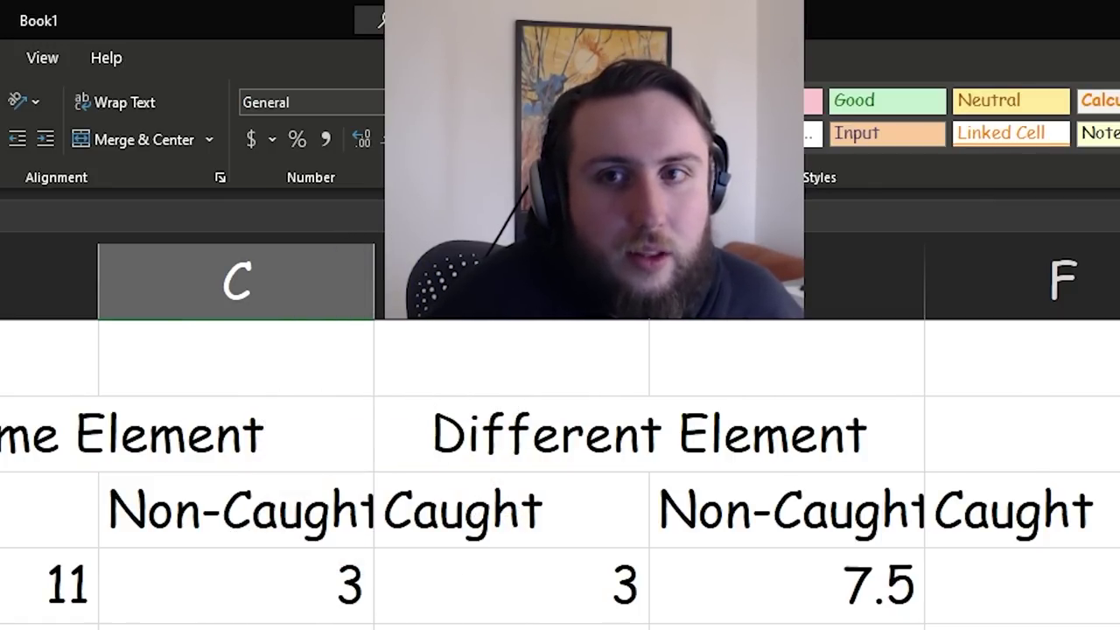
{"action": "key", "text": "alt+Tab"}
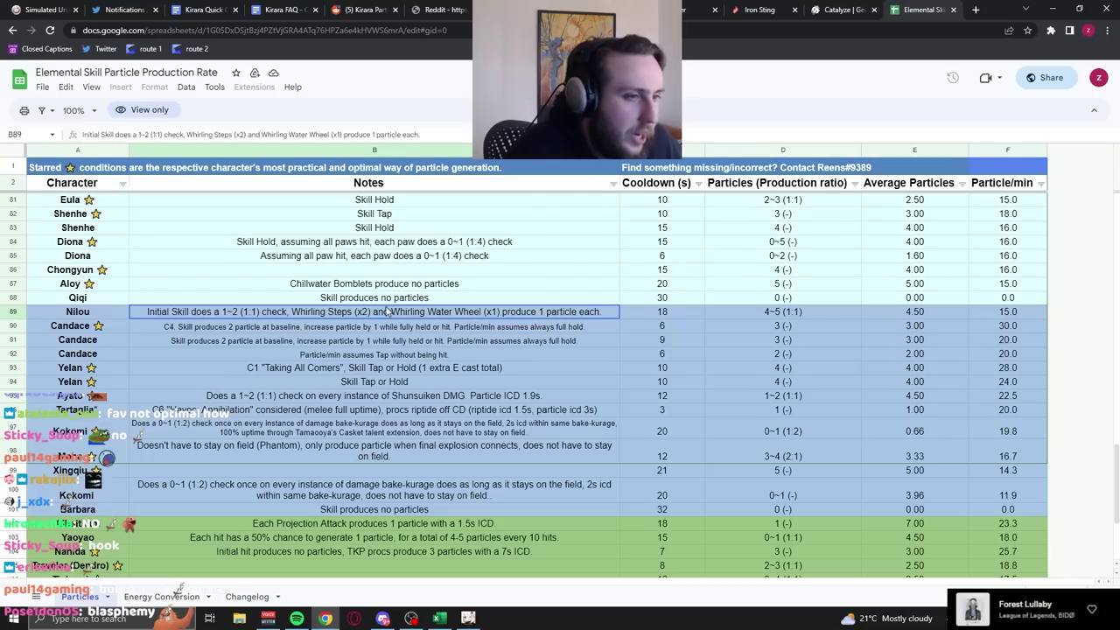
{"action": "key", "text": "alt+Tab"}
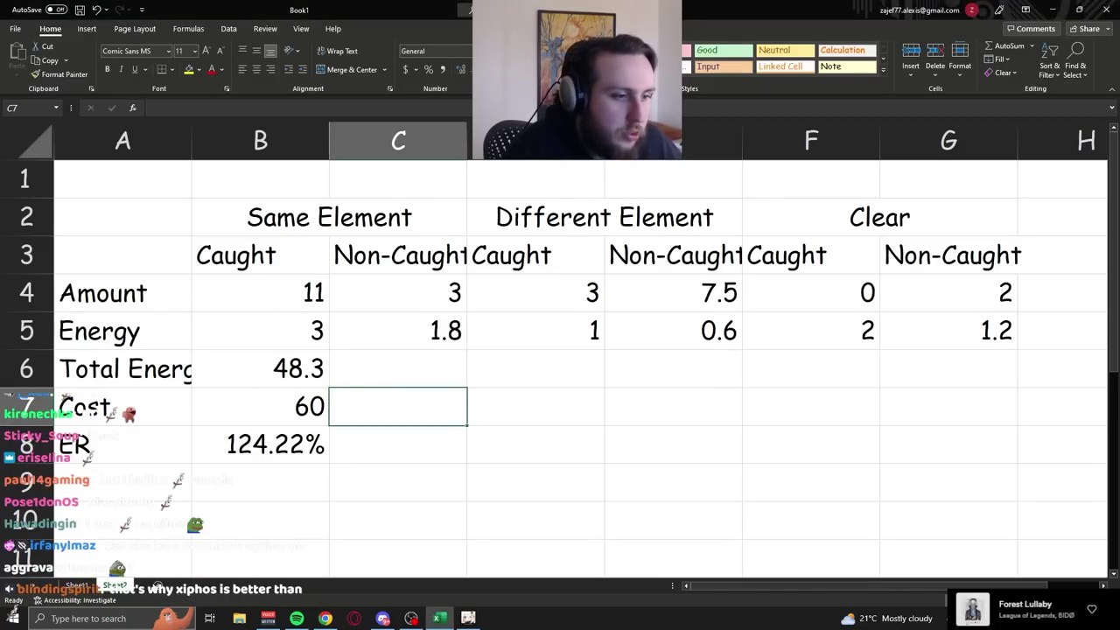
Add a new worksheet and enter the headers Weapons, Artifact Sets, Artifact Stats and Teams in row 1, starting at B1.
{"action": "left_click", "coordinate": [158, 585]}
{"action": "scroll", "coordinate": [214, 411], "scroll_direction": "up", "scroll_amount": 8}
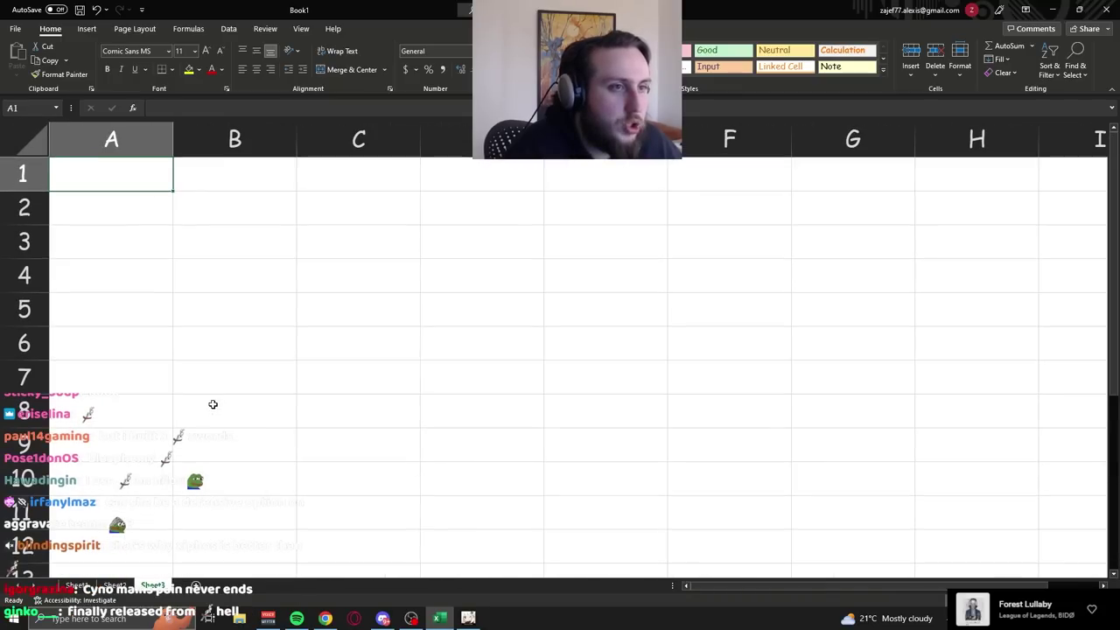
{"action": "left_click", "coordinate": [219, 168]}
{"action": "type", "text": "Weapons"}
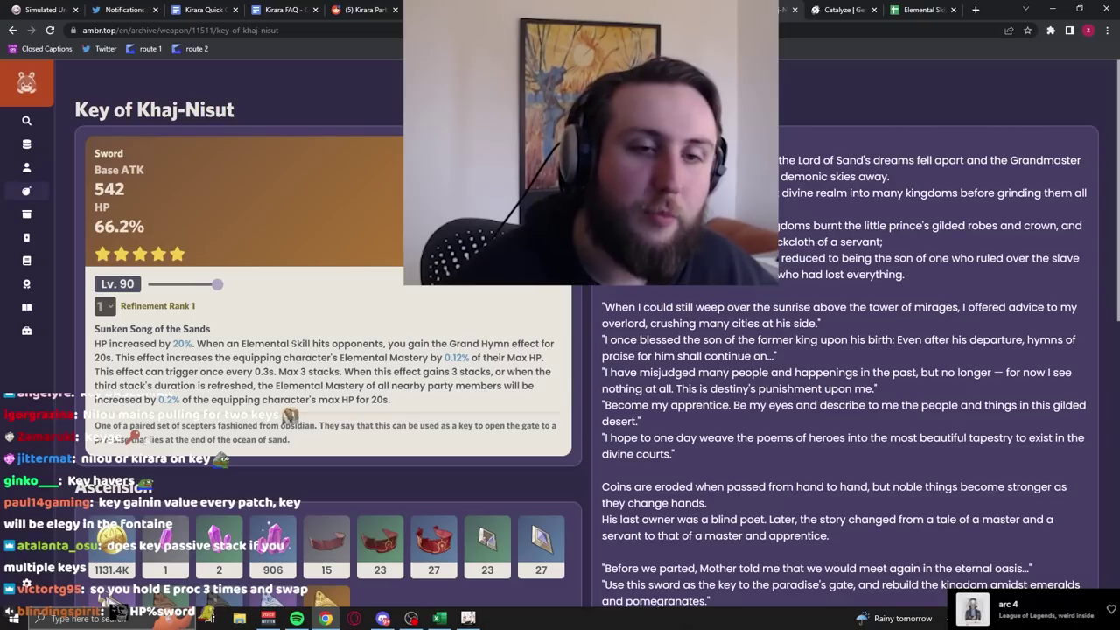
Review the Key of Khaj-Nisut page in the weapon archive, and open the Primordial Jade Cutter entry.
{"action": "key", "text": "alt+Left"}
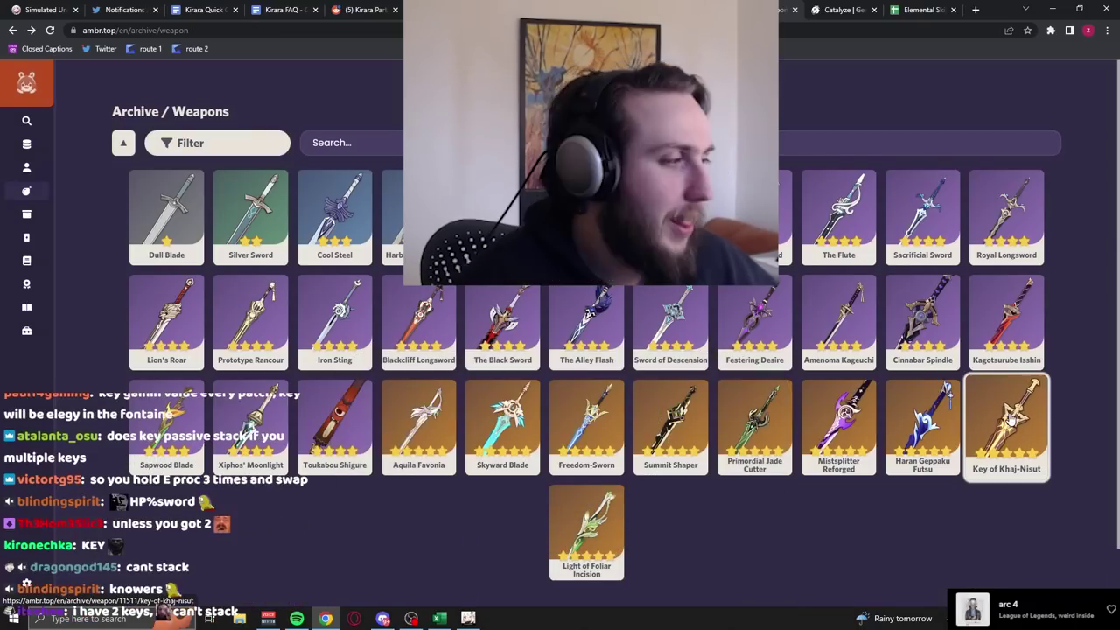
{"action": "left_click", "coordinate": [1010, 418]}
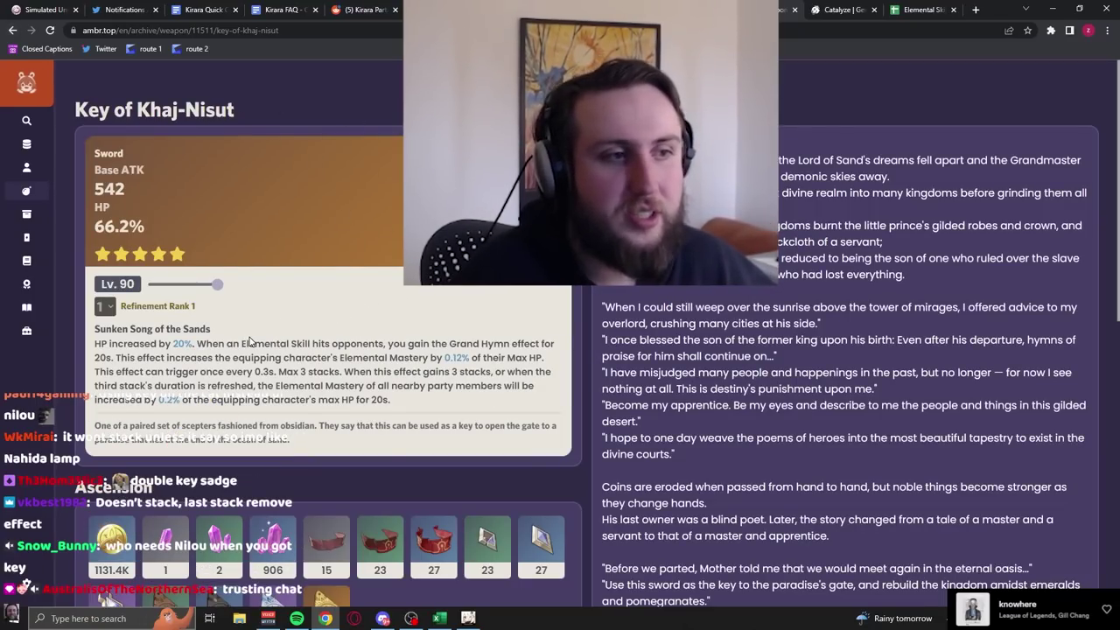
{"action": "left_click", "coordinate": [13, 32]}
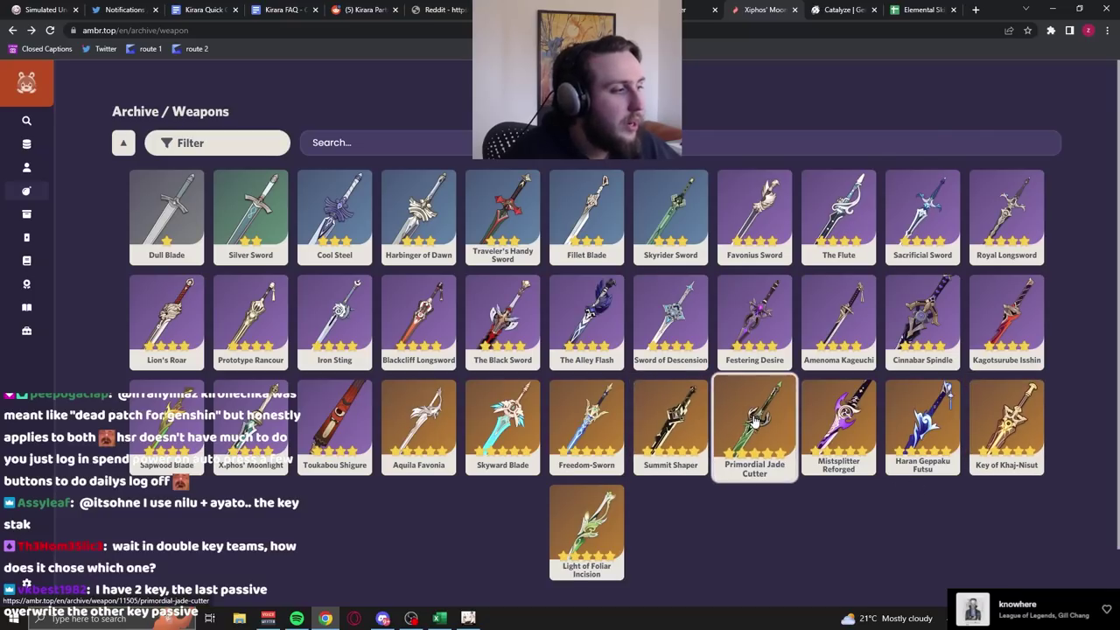
{"action": "left_click", "coordinate": [754, 424]}
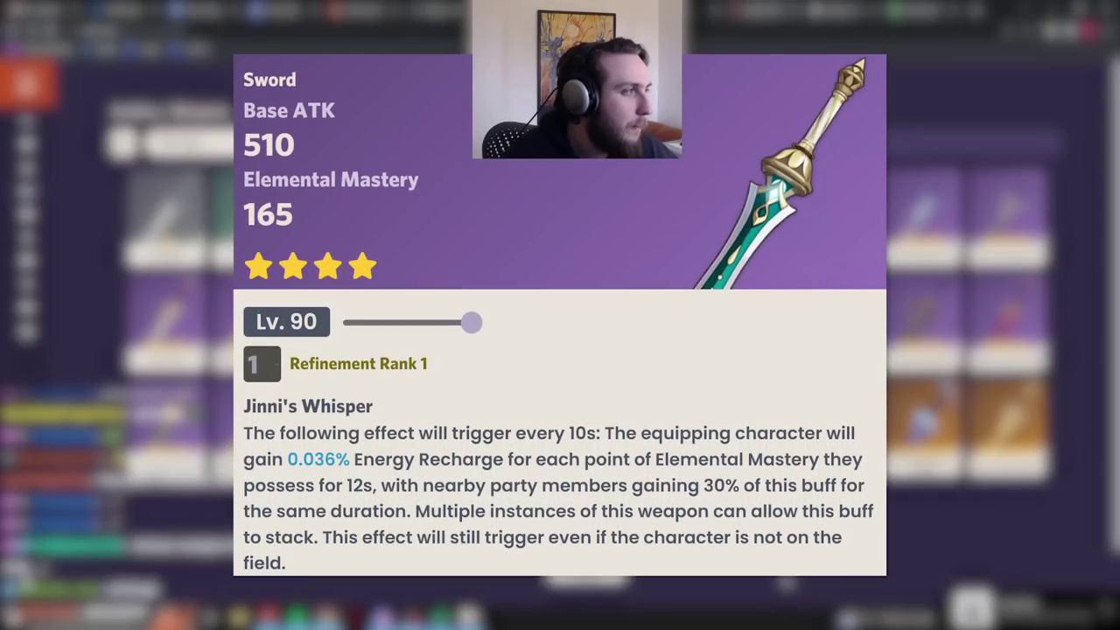
Switch to the workbook and add Sapwood Blade in B5 of the Weapons list.
{"action": "key", "text": "alt+Tab"}
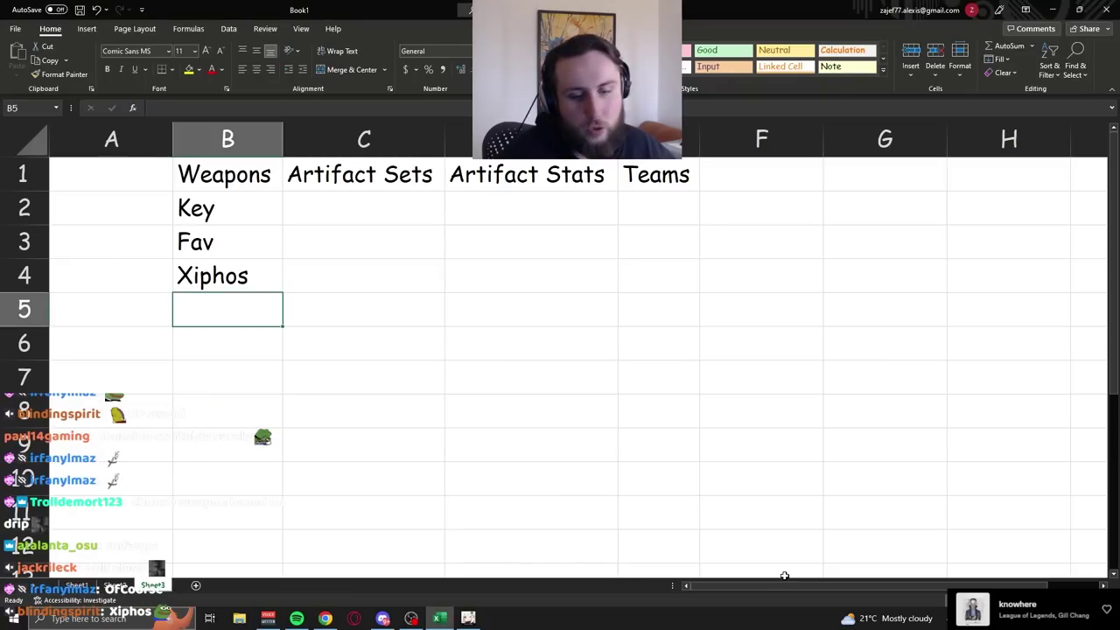
{"action": "type", "text": "Sapwood Blade"}
{"action": "left_click_drag", "start_coordinate": [215, 210], "coordinate": [213, 321]}
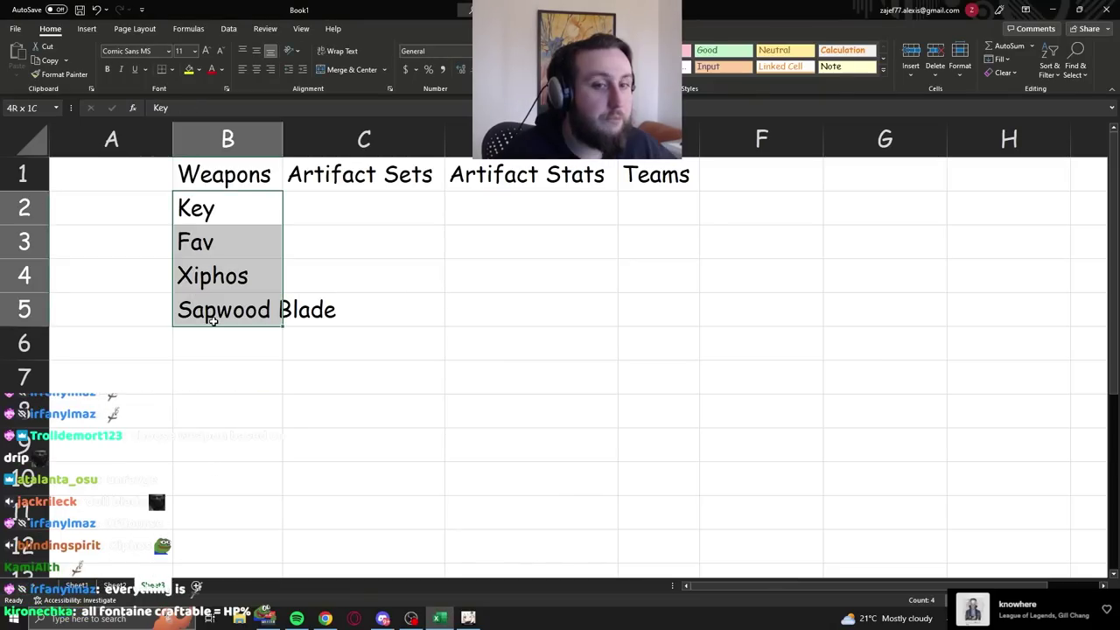
Check the Sapwood Blade page and the weapon archive in the browser, and return to the workbook.
{"action": "key", "text": "alt+Tab"}
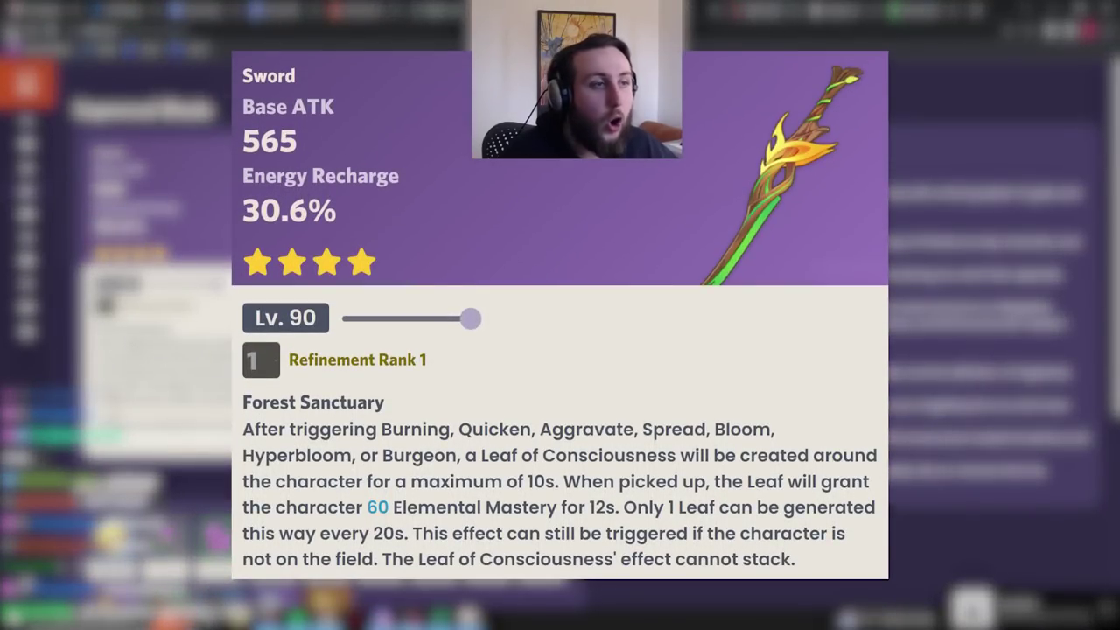
{"action": "key", "text": "alt+Left"}
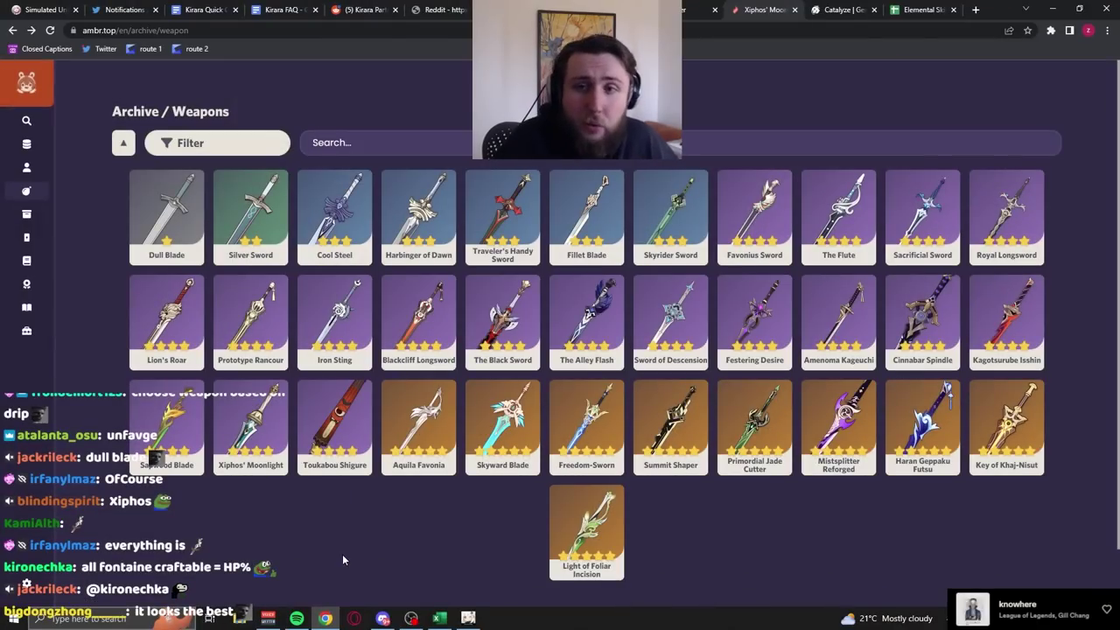
{"action": "key", "text": "alt+Tab"}
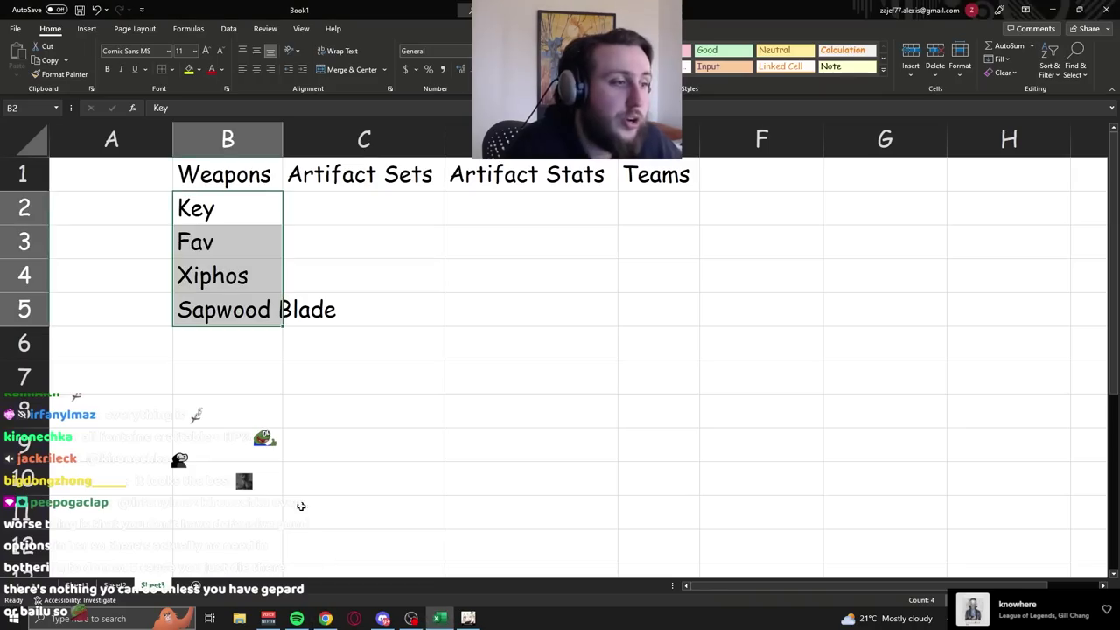
Add Iron Sting in B6 and Sac Sword in B7 of the Weapons list, consulting the weapon archive in between.
{"action": "left_click", "coordinate": [219, 333]}
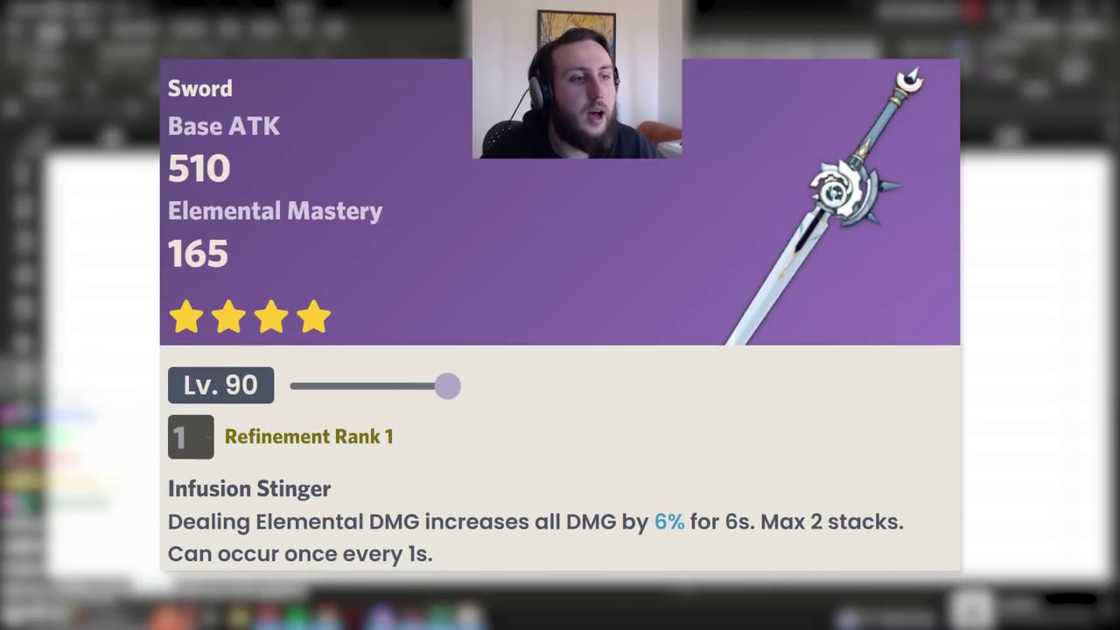
{"action": "key", "text": "alt+Tab"}
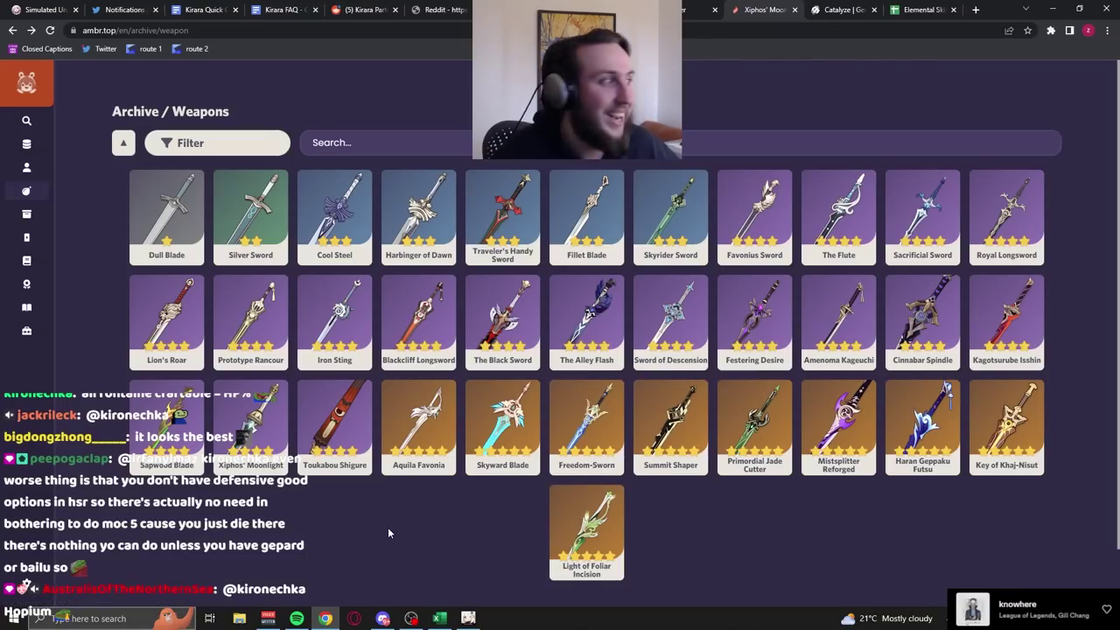
{"action": "key", "text": "alt+Tab"}
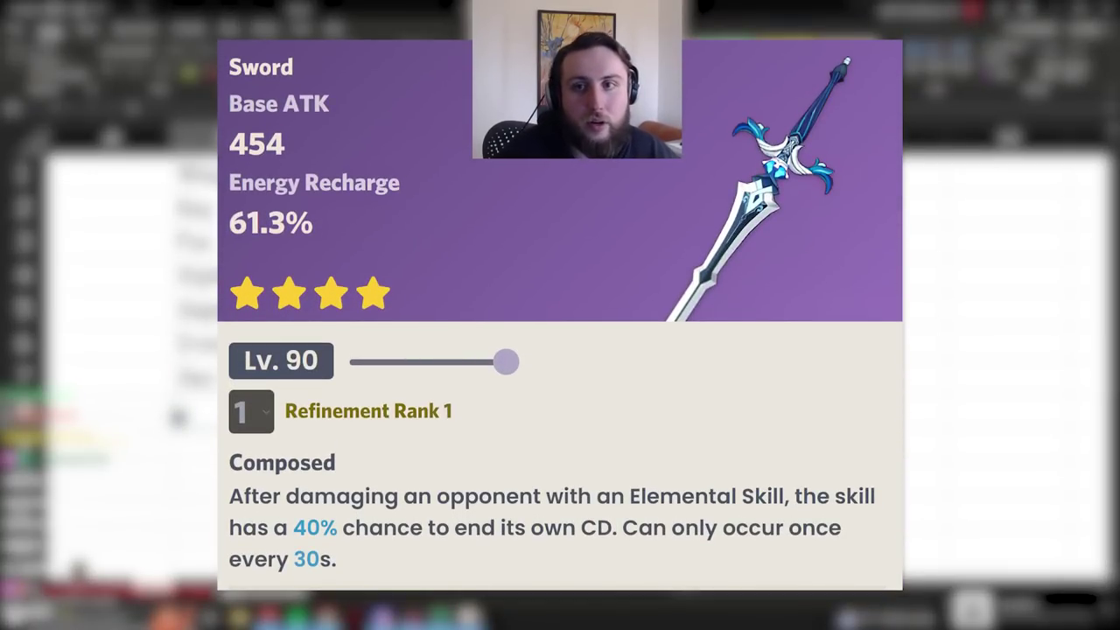
Move the weapons from Fav to Sac Sword down one row, leaving B3 empty below Key.
{"action": "key", "text": "Up"}
{"action": "key", "text": "Up"}
{"action": "key", "text": "Up"}
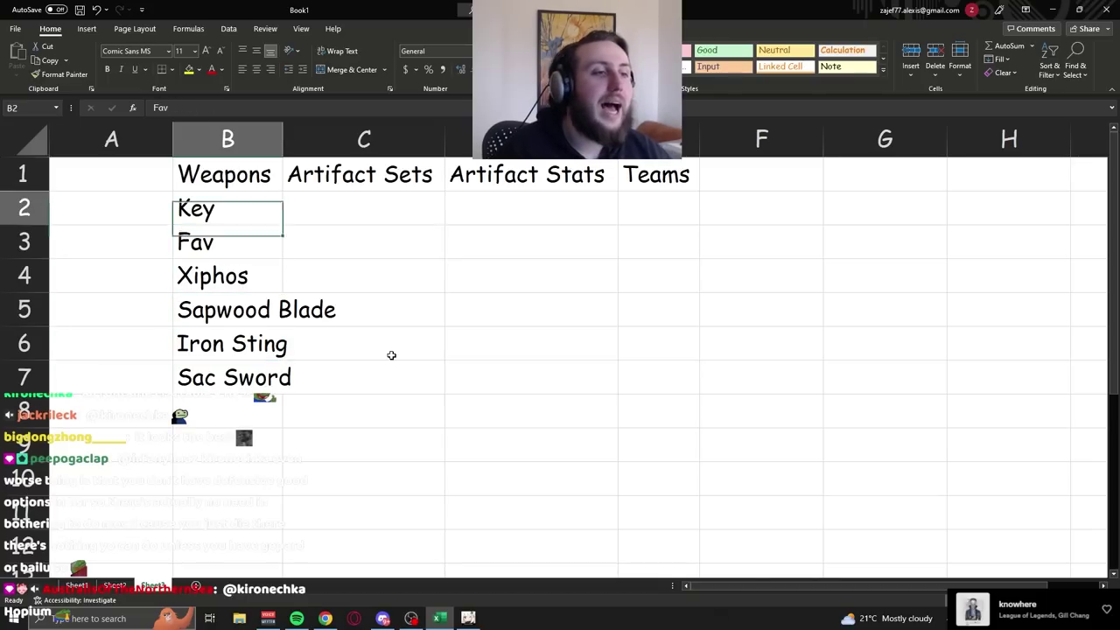
{"action": "key", "text": "Down"}
{"action": "key", "text": "ctrl+shift+Down"}
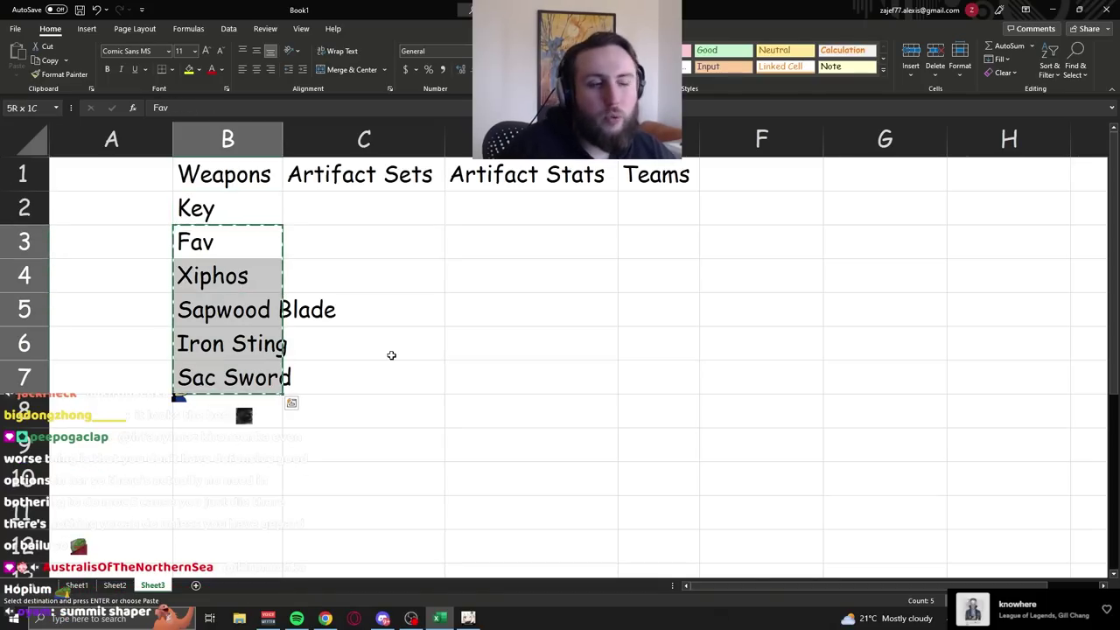
{"action": "key", "text": "ctrl+x"}
{"action": "key", "text": "Down"}
{"action": "key", "text": "ctrl+v"}
Move Sapwood Blade from B6 into the empty cell B3, directly below Key.
{"action": "key", "text": "Down"}
{"action": "key", "text": "Down"}
{"action": "key", "text": "ctrl+x"}
{"action": "key", "text": "Up"}
{"action": "key", "text": "Up"}
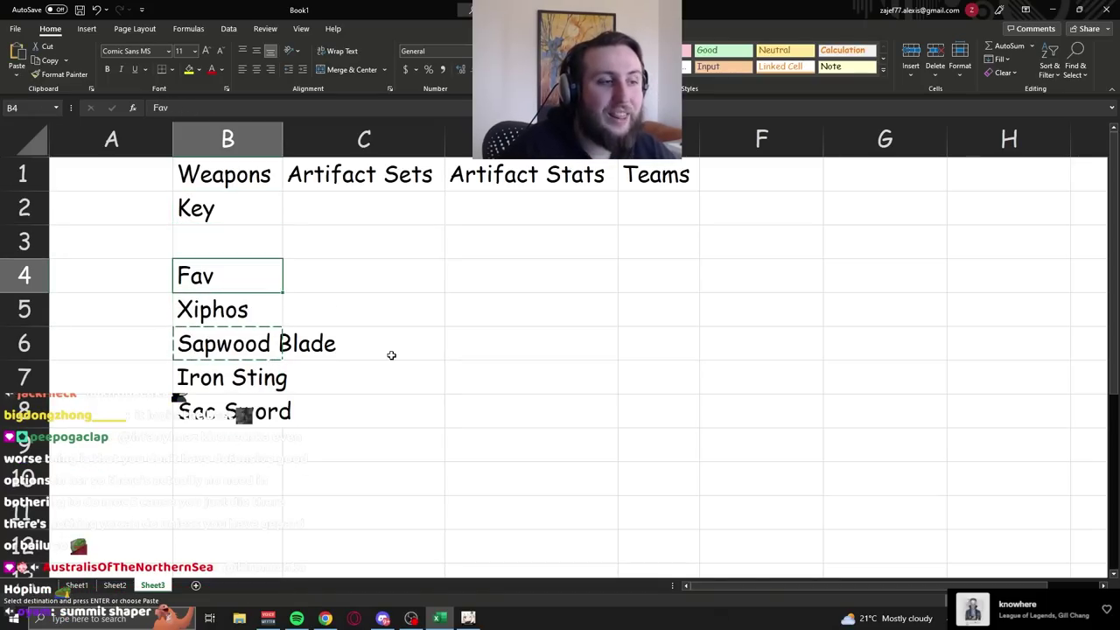
{"action": "key", "text": "Up"}
{"action": "key", "text": "ctrl+v"}
Close the gap below Xiphos by placing Sac Sword in B6 and Iron Sting in B7.
{"action": "key", "text": "Down"}
{"action": "key", "text": "Down"}
{"action": "key", "text": "Up"}
{"action": "key", "text": "Down"}
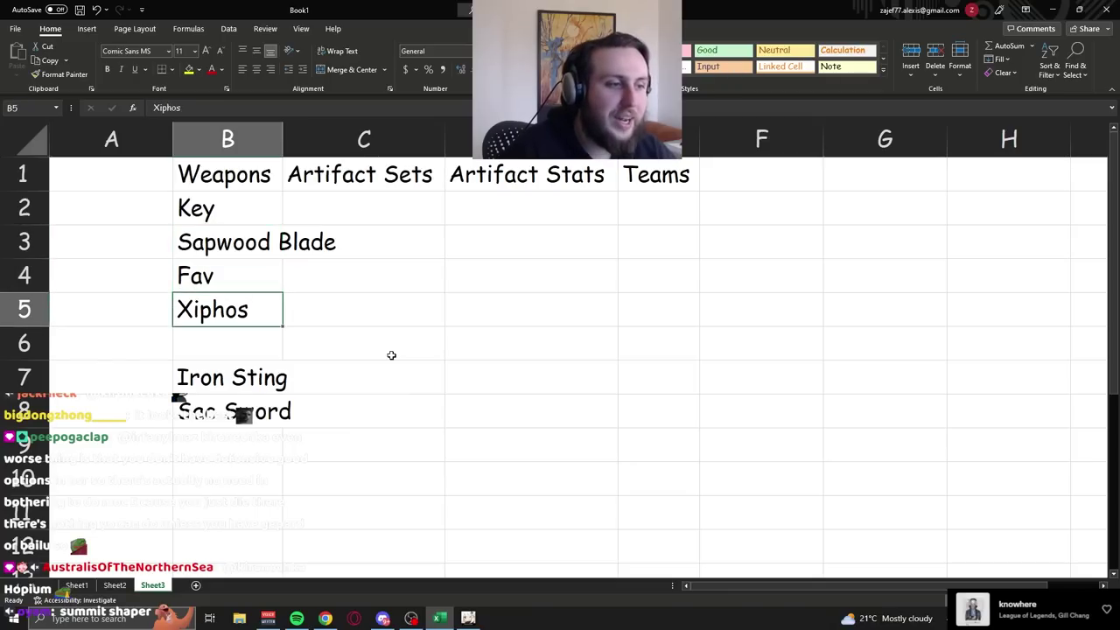
{"action": "key", "text": "Down"}
{"action": "key", "text": "Down"}
{"action": "key", "text": "shift+Down"}
{"action": "key", "text": "ctrl+x"}
{"action": "key", "text": "Up"}
{"action": "key", "text": "Up"}
{"action": "key", "text": "ctrl+v"}
{"action": "key", "text": "Up"}
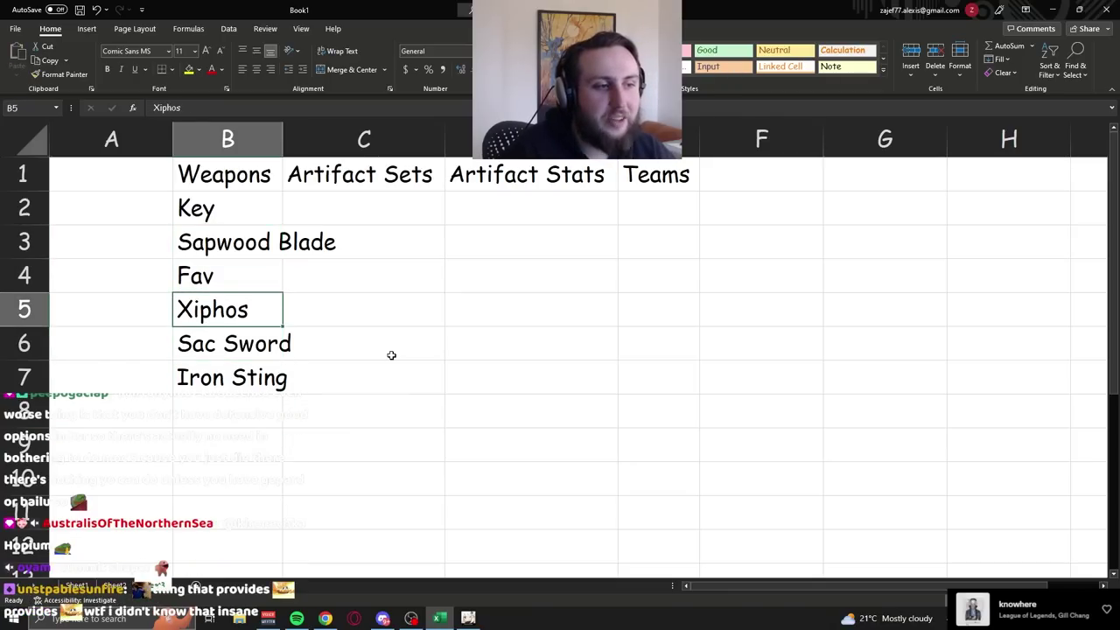
{"action": "key", "text": "Down"}
{"action": "key", "text": "Down"}
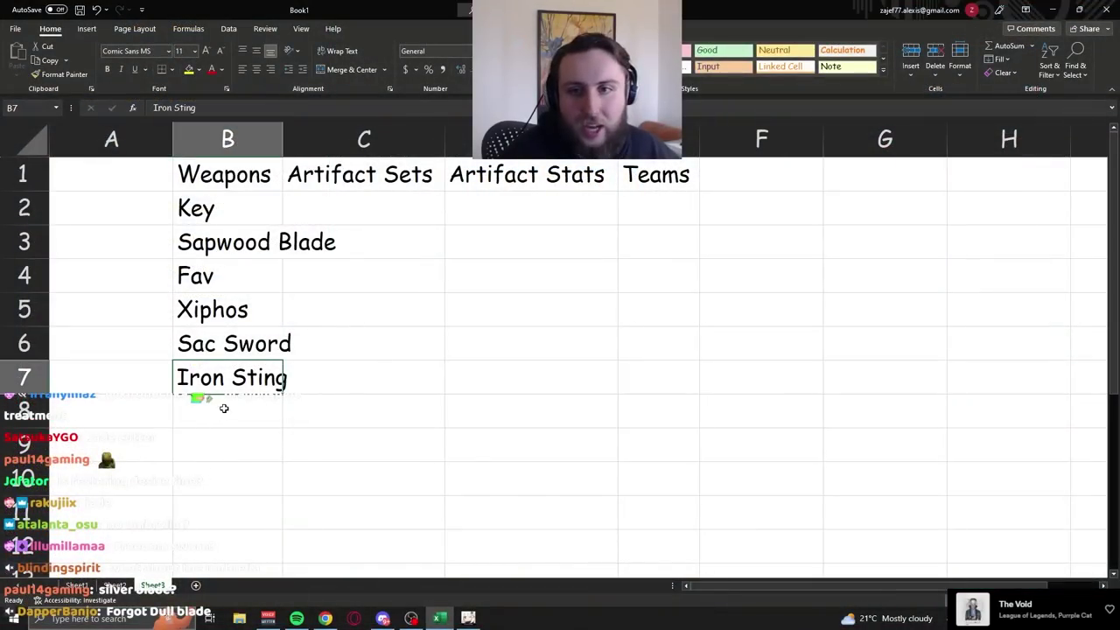
Add Festering Desire in B8 and extend the Key entry in B2 with "- General BiS, Makes shield bigger".
{"action": "left_click", "coordinate": [224, 407]}
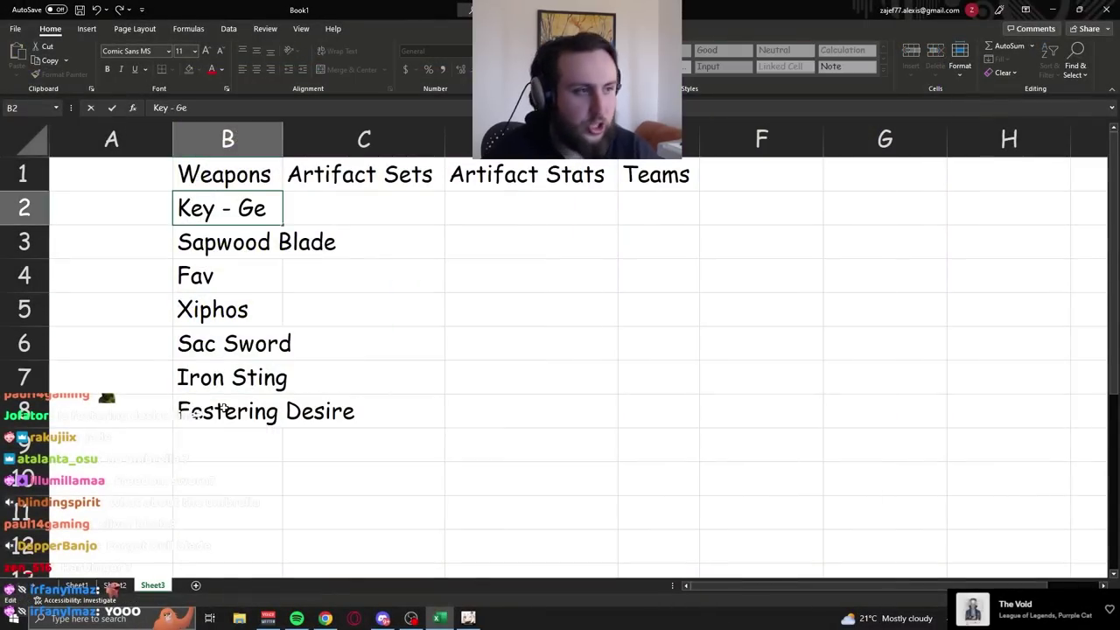
{"action": "type", "text": "neral"}
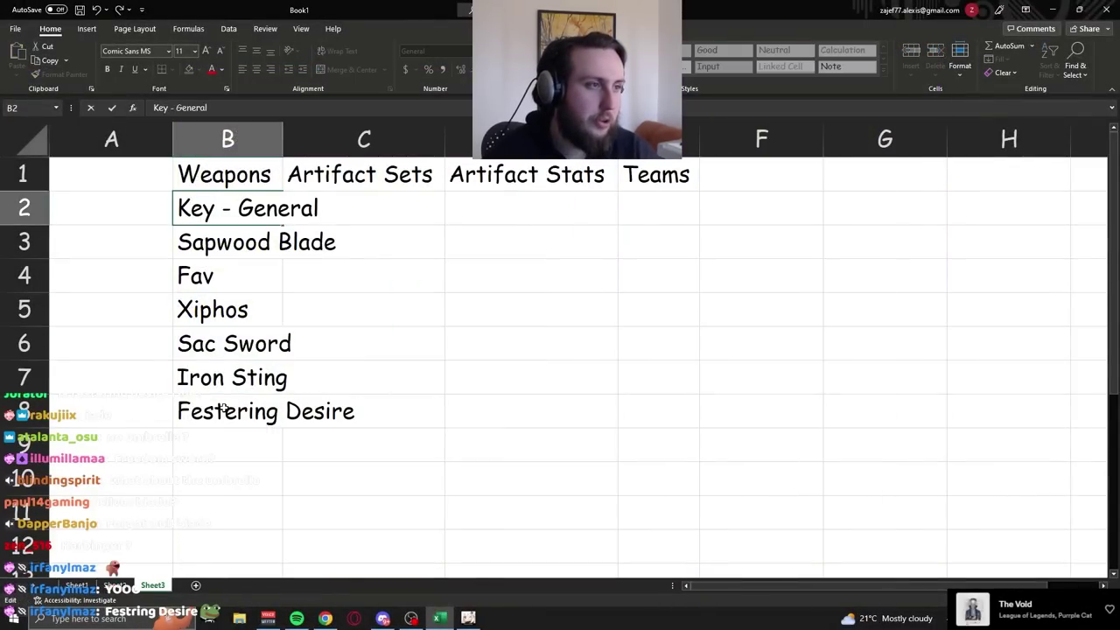
{"action": "type", "text": " BiS, Makes shield"}
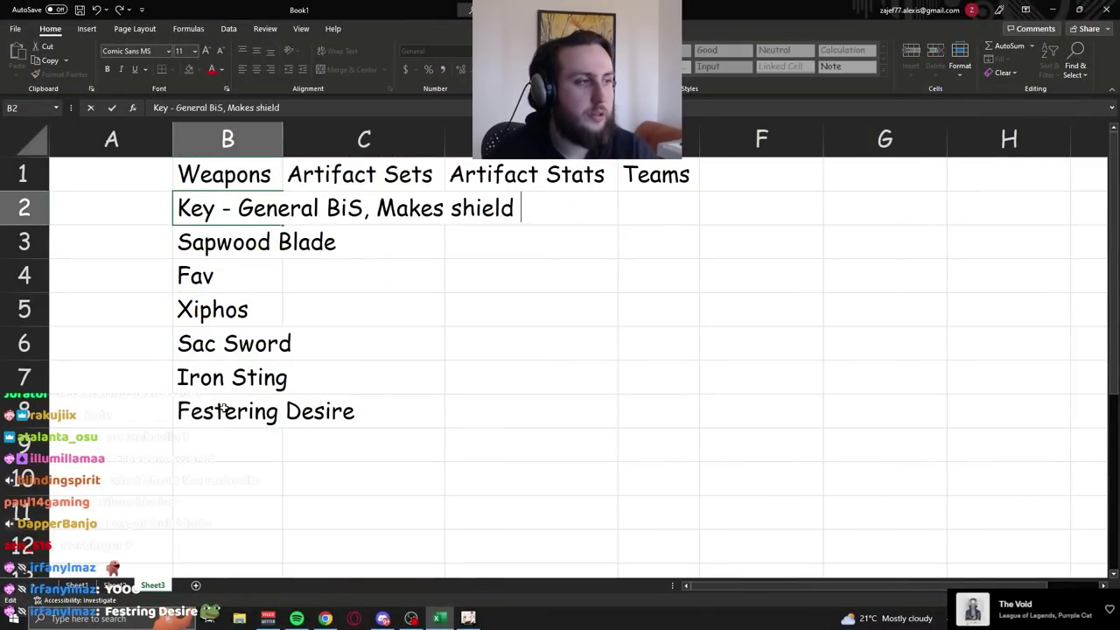
{"action": "type", "text": " bigger"}
{"action": "key", "text": "Return"}
Annotate Sapwood Blade in B3 with "- Best 4*/F2P option, gives teammate EM".
{"action": "key", "text": "F2"}
{"action": "type", "text": "- Best"}
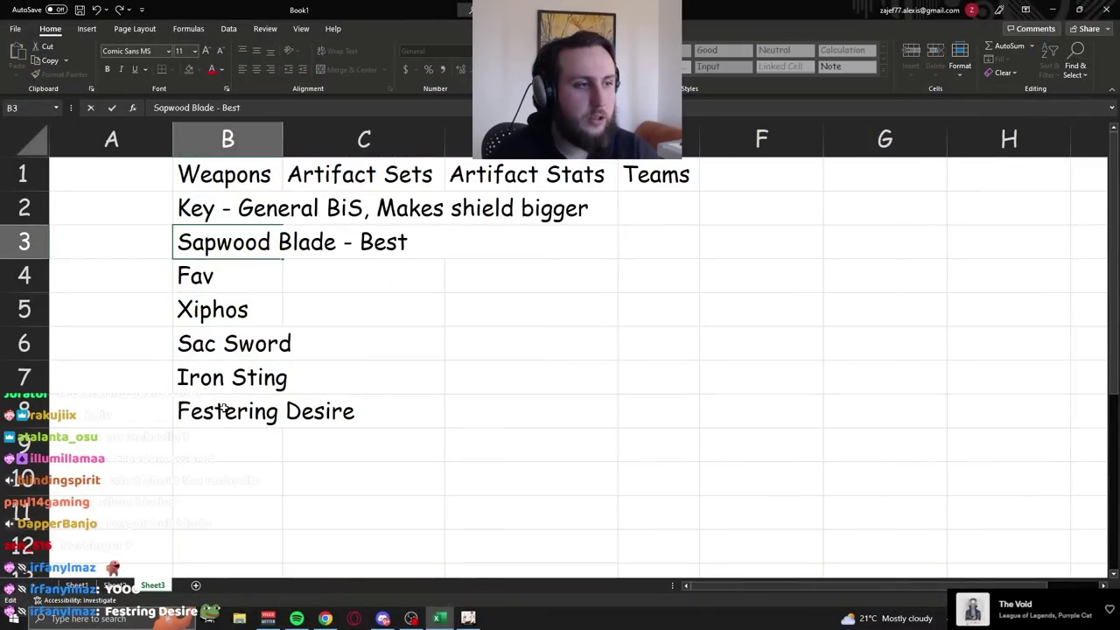
{"action": "type", "text": " 4*/F2P"}
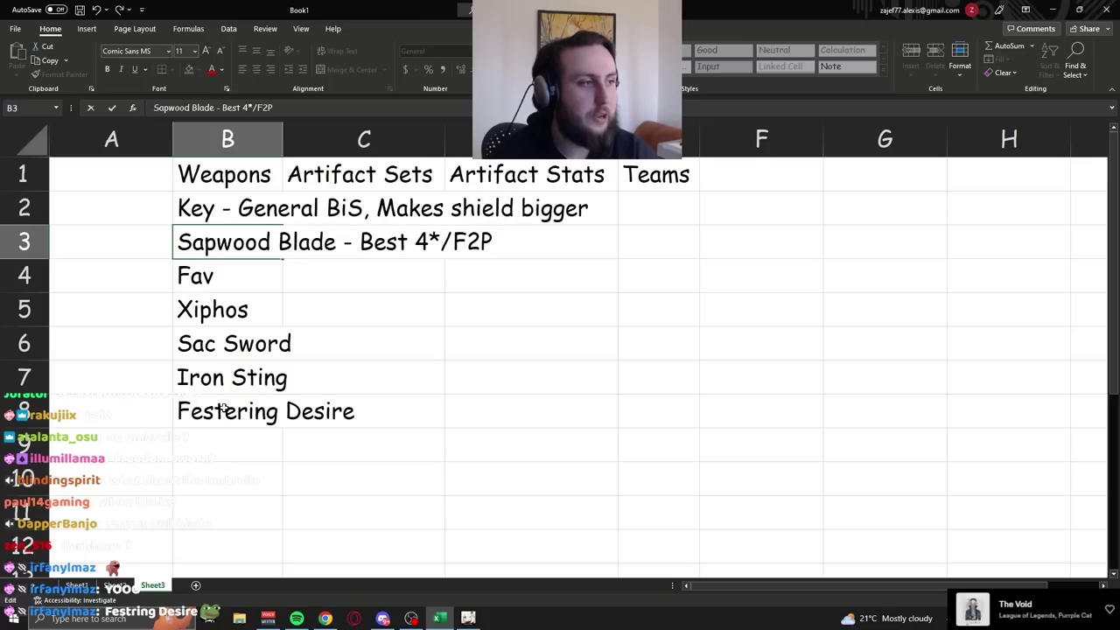
{"action": "type", "text": " option, gives teamma"}
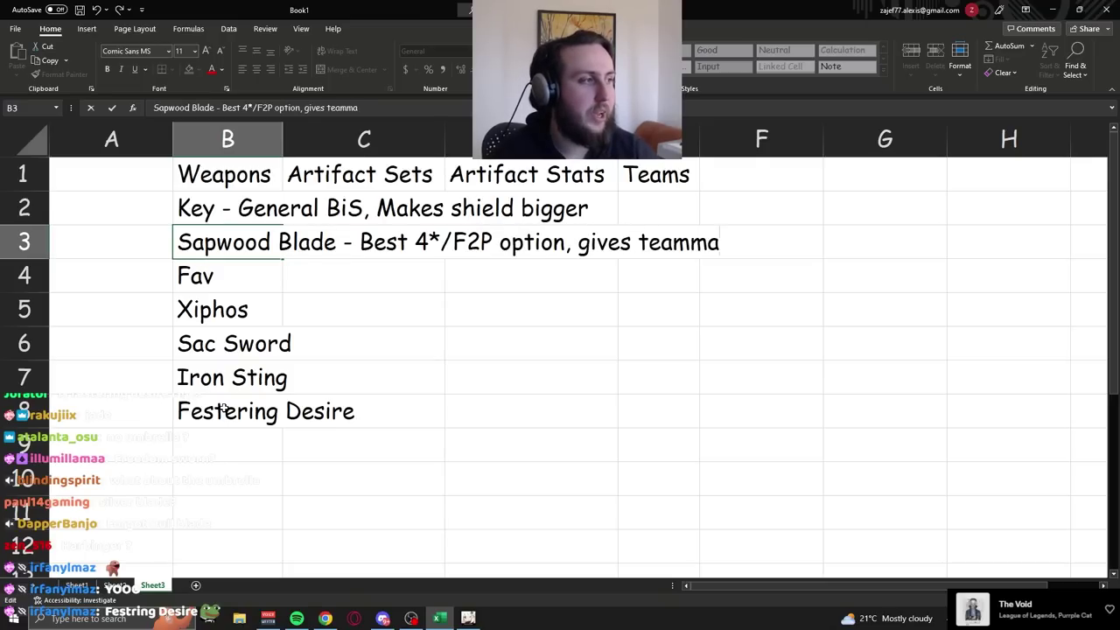
{"action": "type", "text": "te DMG"}
{"action": "key", "text": "BackSpace"}
{"action": "key", "text": "BackSpace"}
{"action": "key", "text": "BackSpace"}
{"action": "type", "text": "E"}
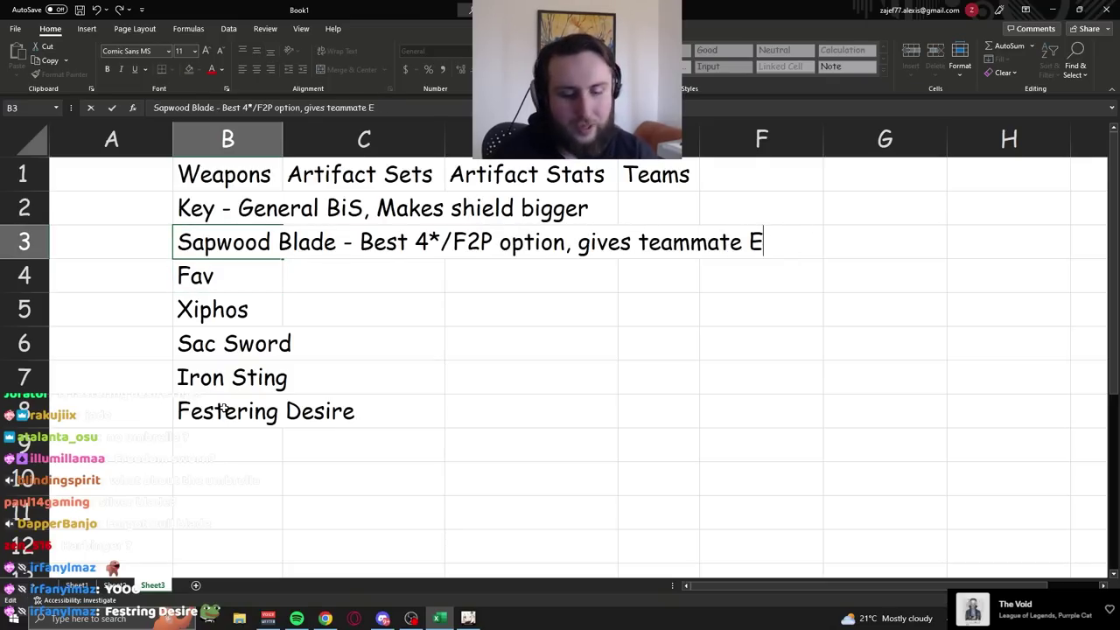
{"action": "type", "text": "M"}
{"action": "key", "text": "Return"}
Annotate Fav in B4 with "- Good if you need the energy on someone".
{"action": "key", "text": "F2"}
{"action": "type", "text": "- "}
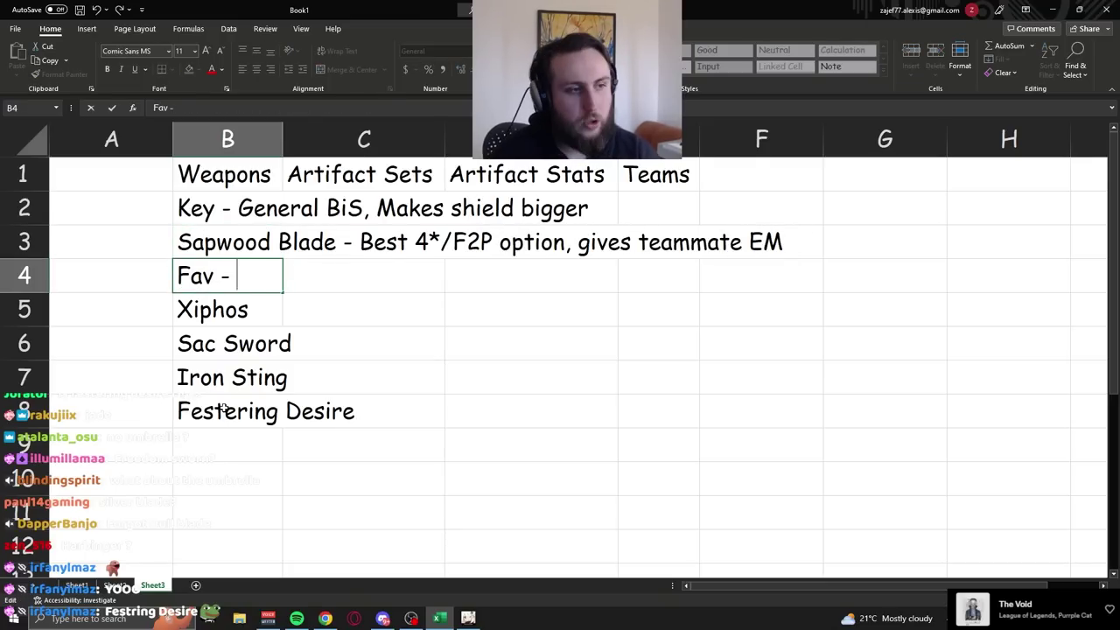
{"action": "type", "text": "Good if you need the"}
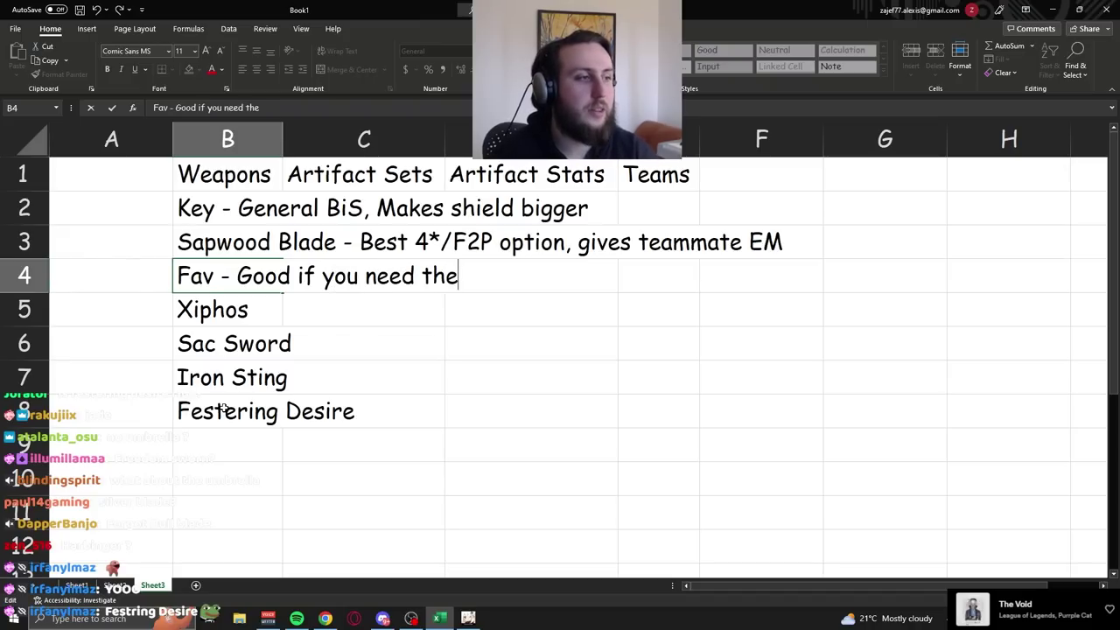
{"action": "type", "text": " energy on someone"}
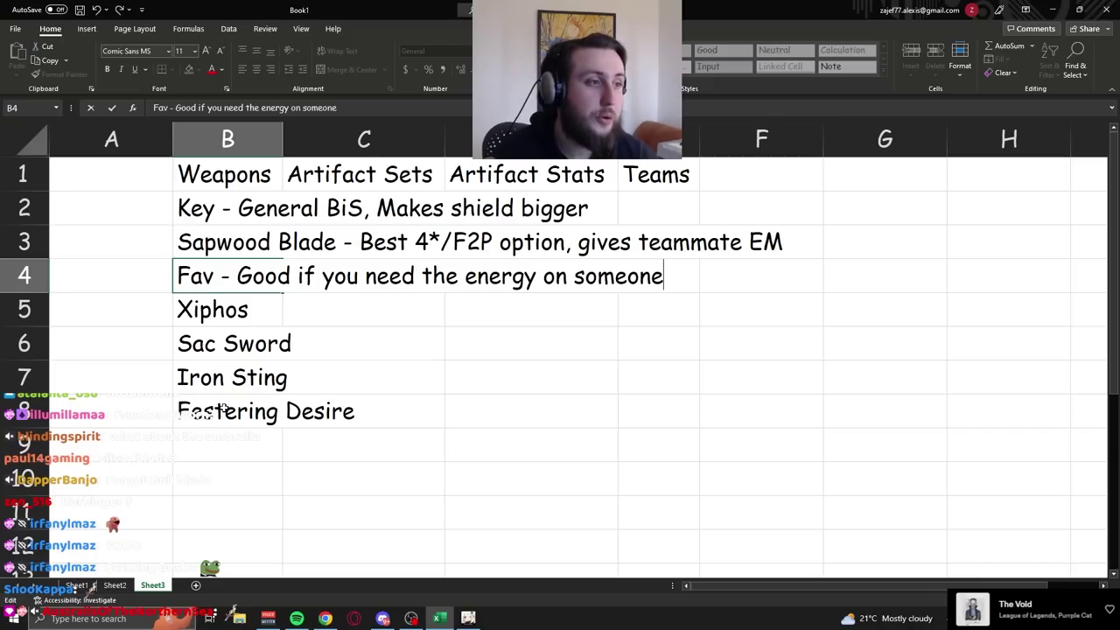
{"action": "key", "text": "Return"}
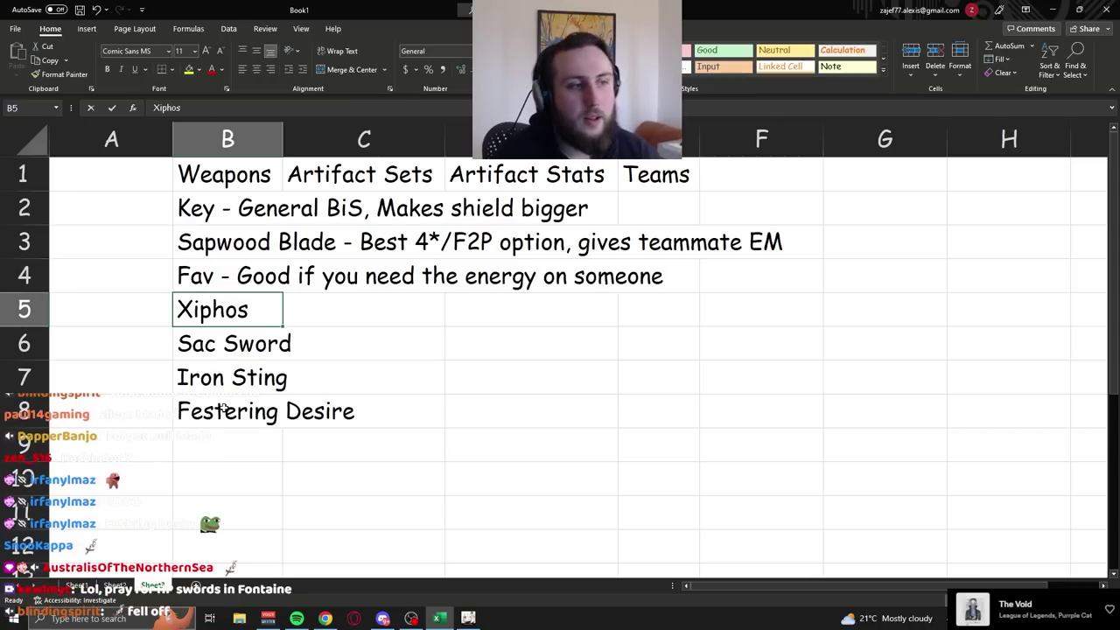
Annotate Xiphos in B5 with "- Same as Fav but kinda worse".
{"action": "key", "text": "F2"}
{"action": "type", "text": "- Same as Fav bu"}
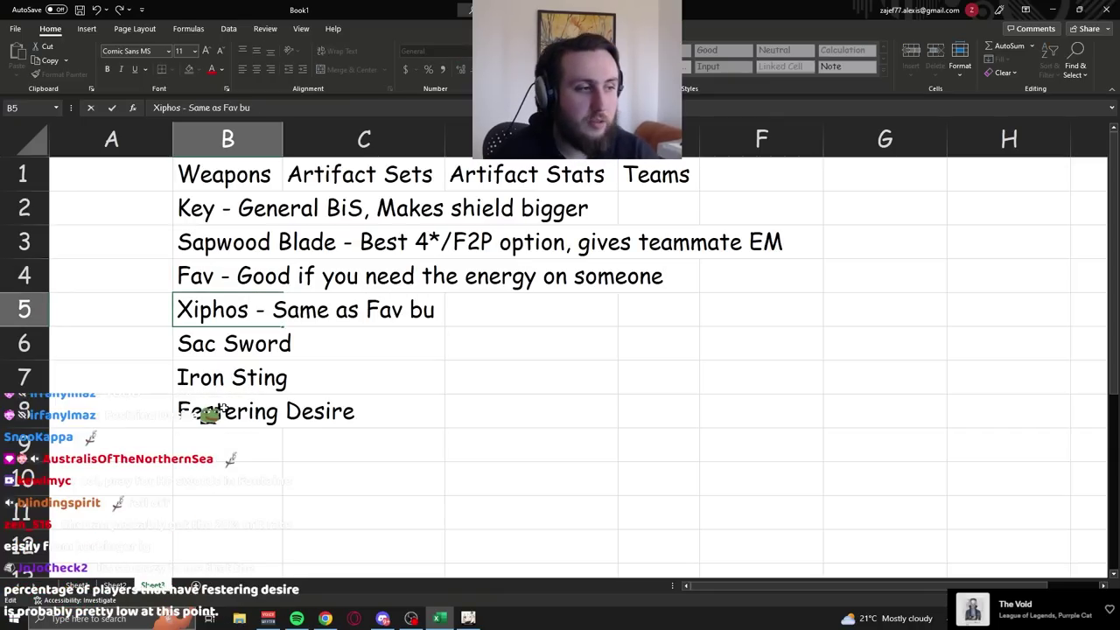
{"action": "type", "text": "t kinda worse"}
{"action": "key", "text": "Return"}
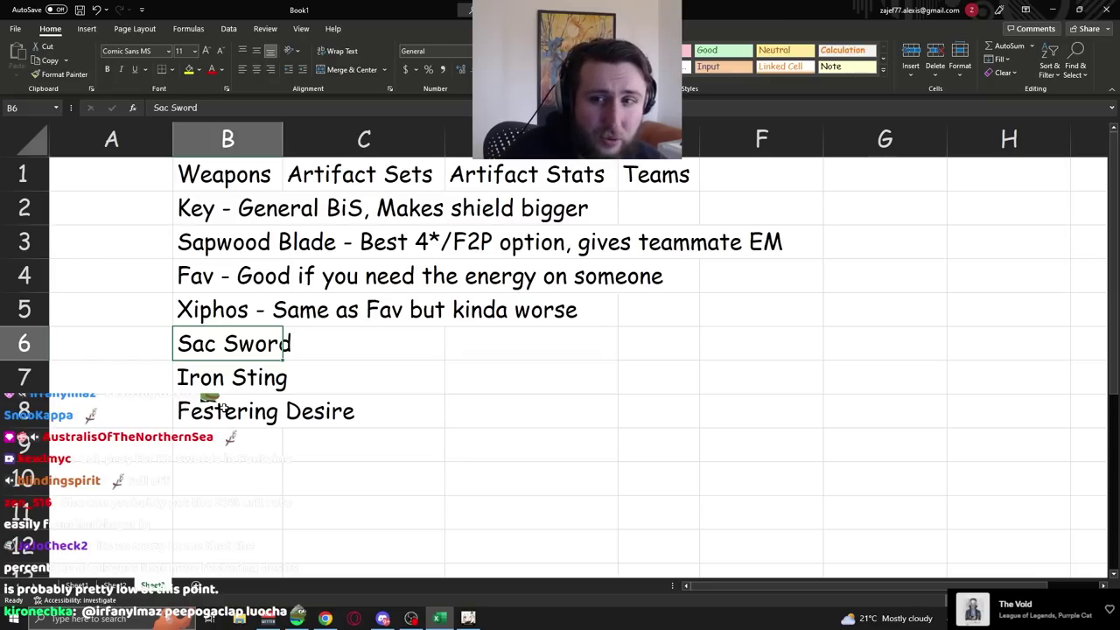
Annotate Sac Sword in B6 with "- Fine for energy, okayge" and Iron Sting in B7 with "- Fine for damage I guess".
{"action": "key", "text": "F2"}
{"action": "type", "text": "- Fine f"}
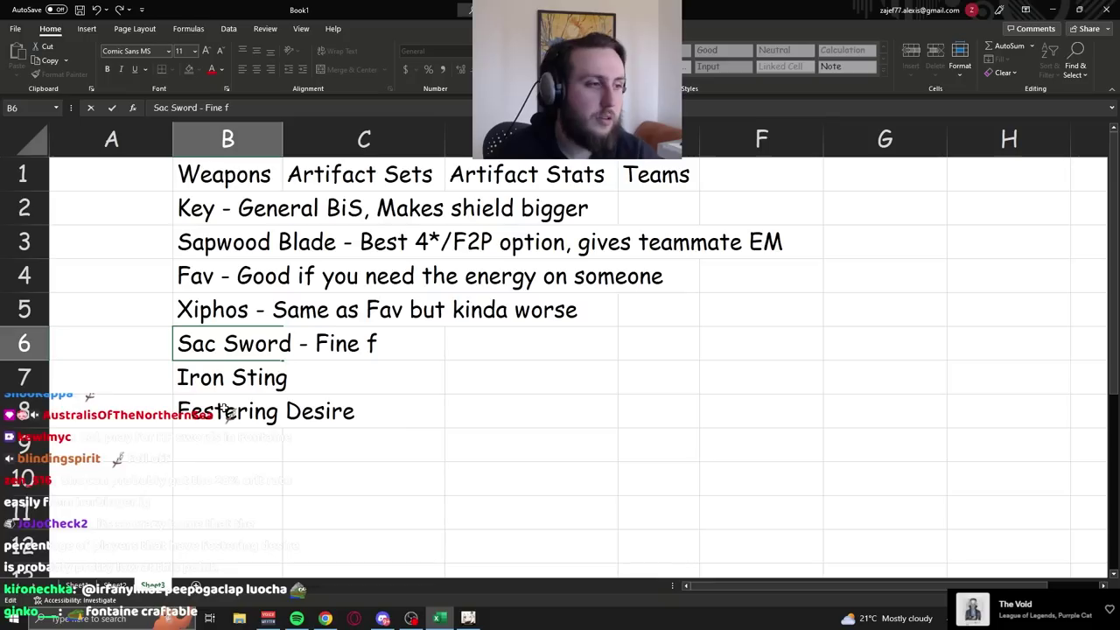
{"action": "type", "text": "or energy, okayge"}
{"action": "key", "text": "Return"}
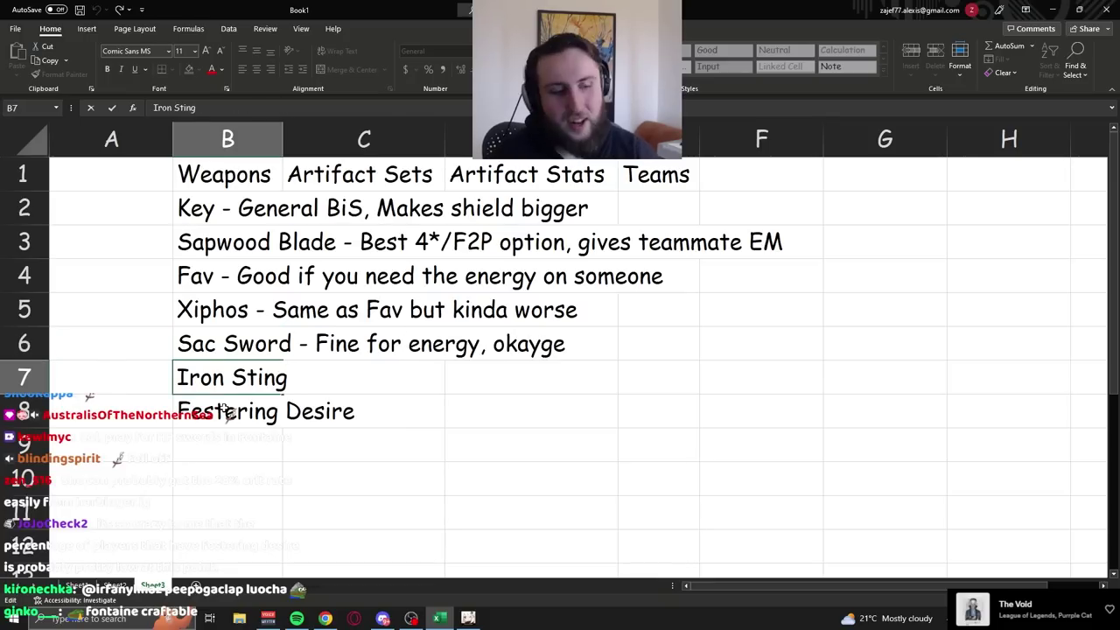
{"action": "type", "text": "Iron Sting - Fine for"}
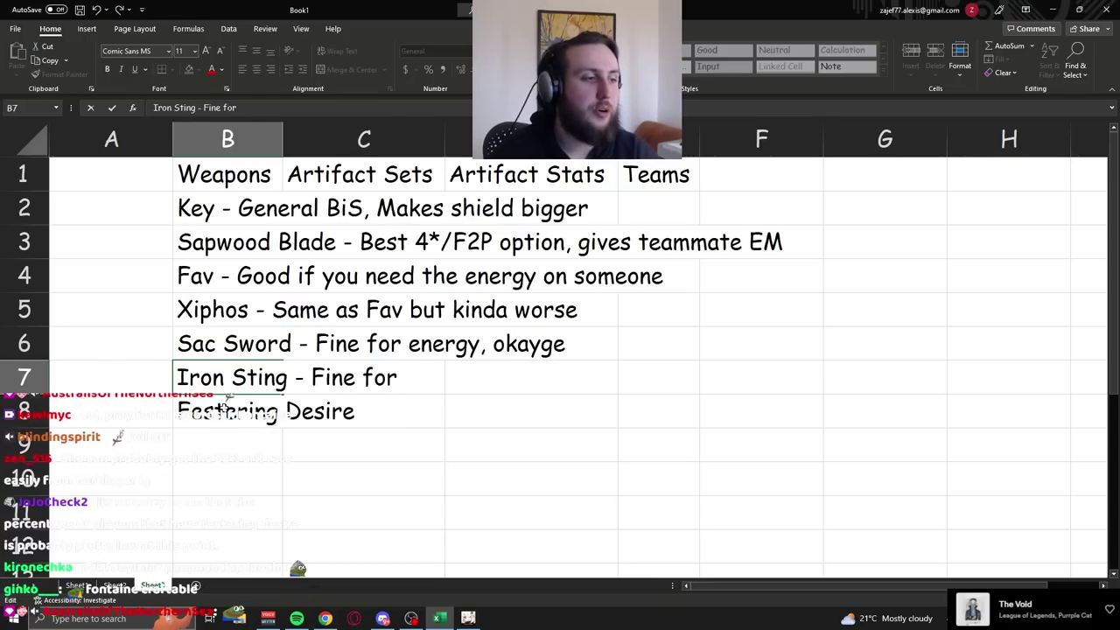
{"action": "type", "text": " damage I guess"}
{"action": "key", "text": "Return"}
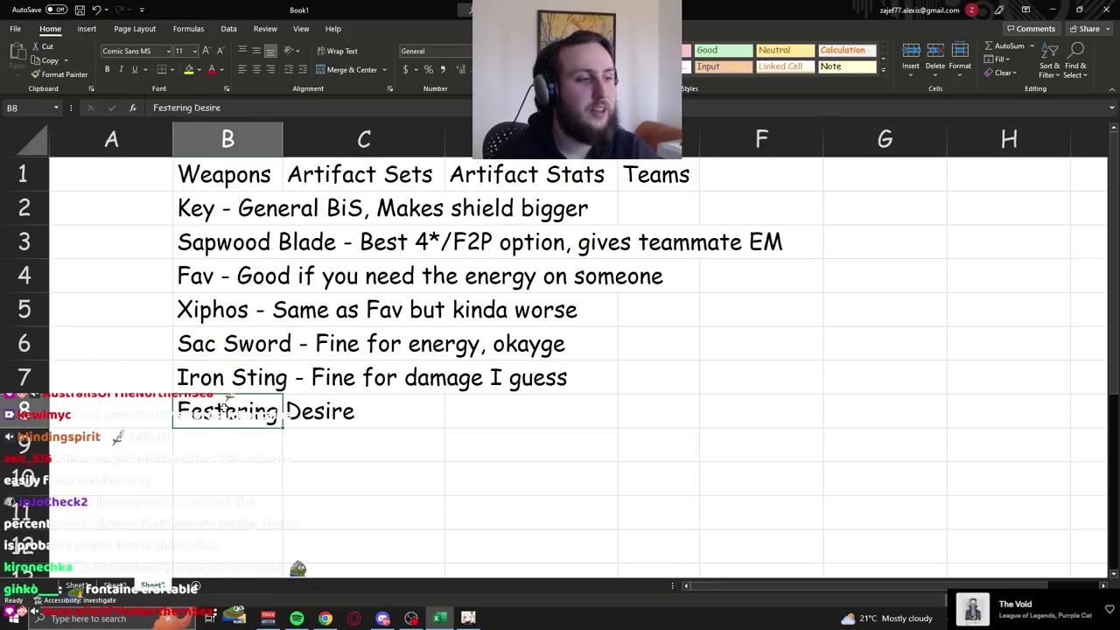
Annotate Festering Desire in B8 with "- Fine for damage only for on-field".
{"action": "key", "text": "F2"}
{"action": "type", "text": "- Fine for "}
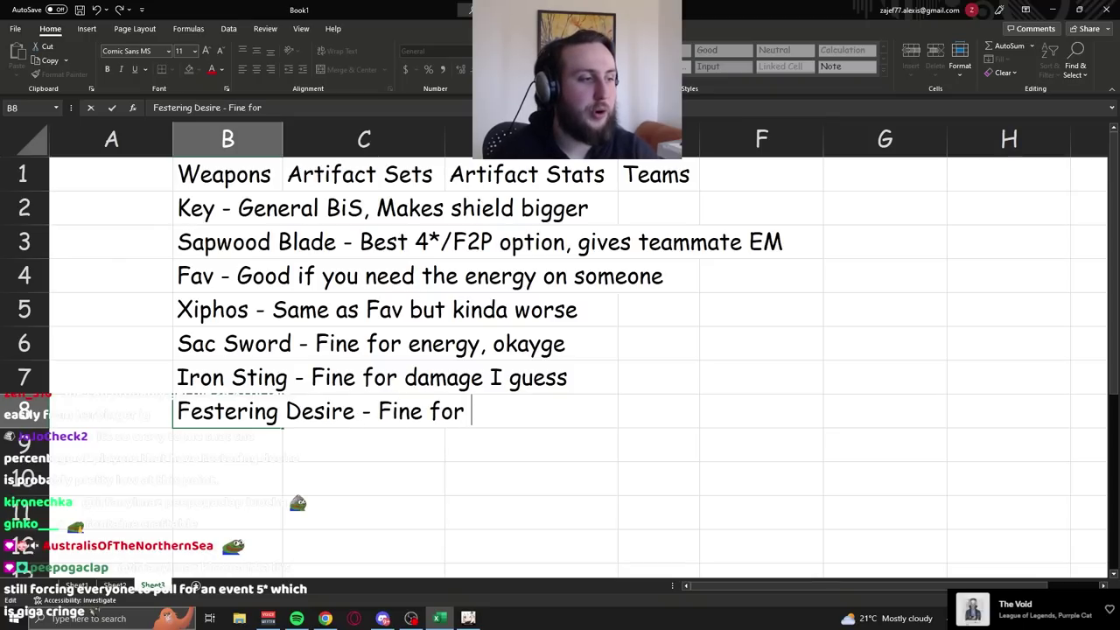
{"action": "type", "text": "damage only for o"}
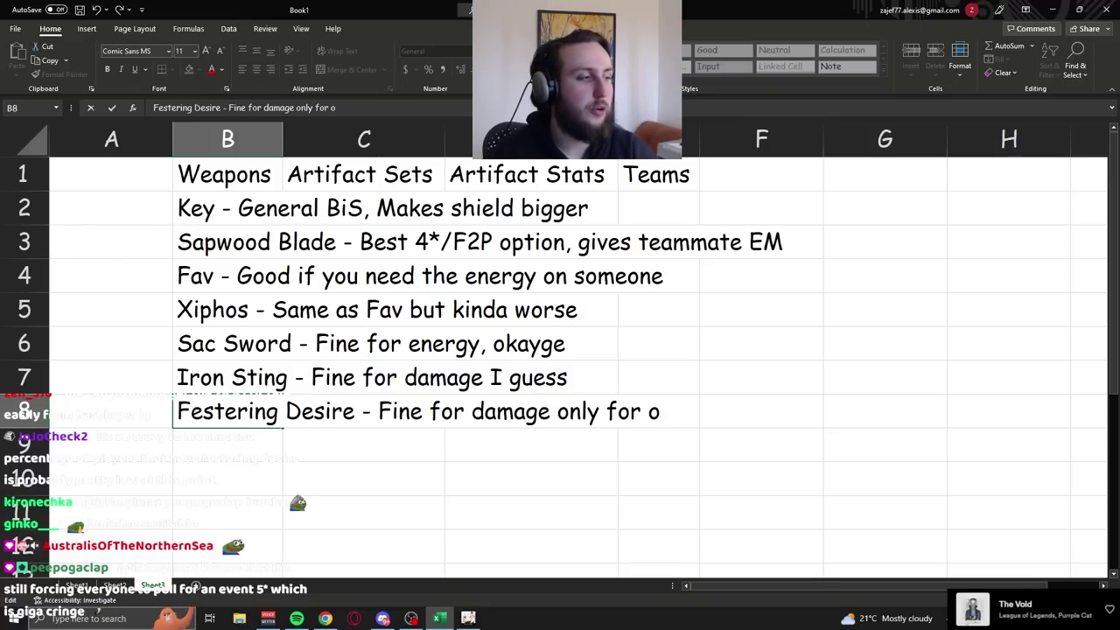
{"action": "type", "text": "n-field"}
{"action": "key", "text": "Return"}
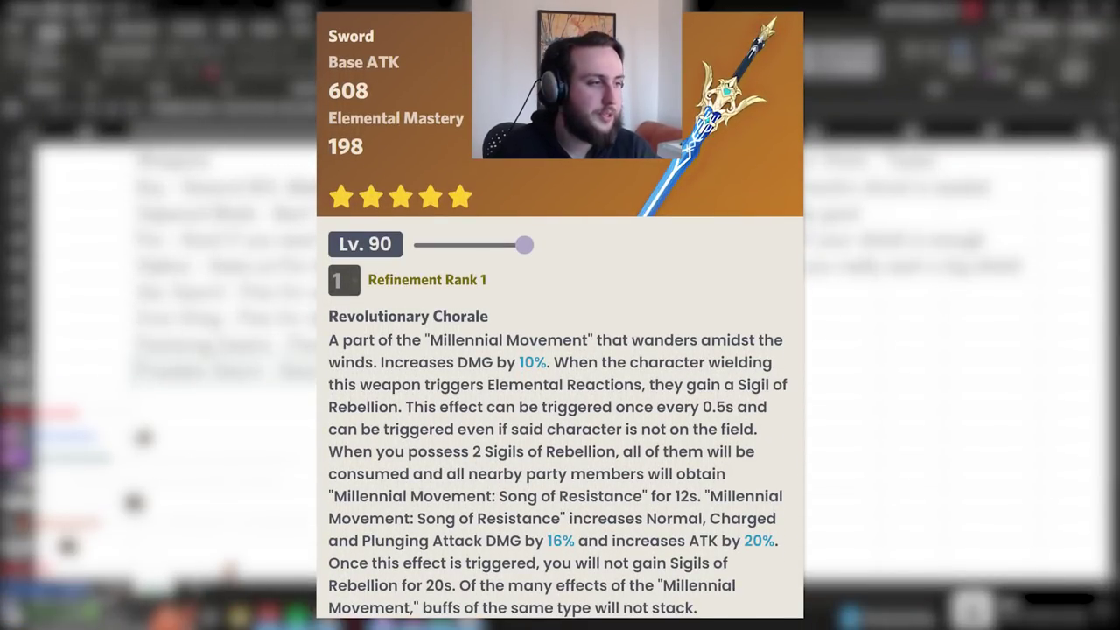
Complete B9 as "Freedom Sworn - Good if your carry uses NA/CA/Plunge" and move it up to B4, directly above Fav.
{"action": "type", "text": "A/Pl"}
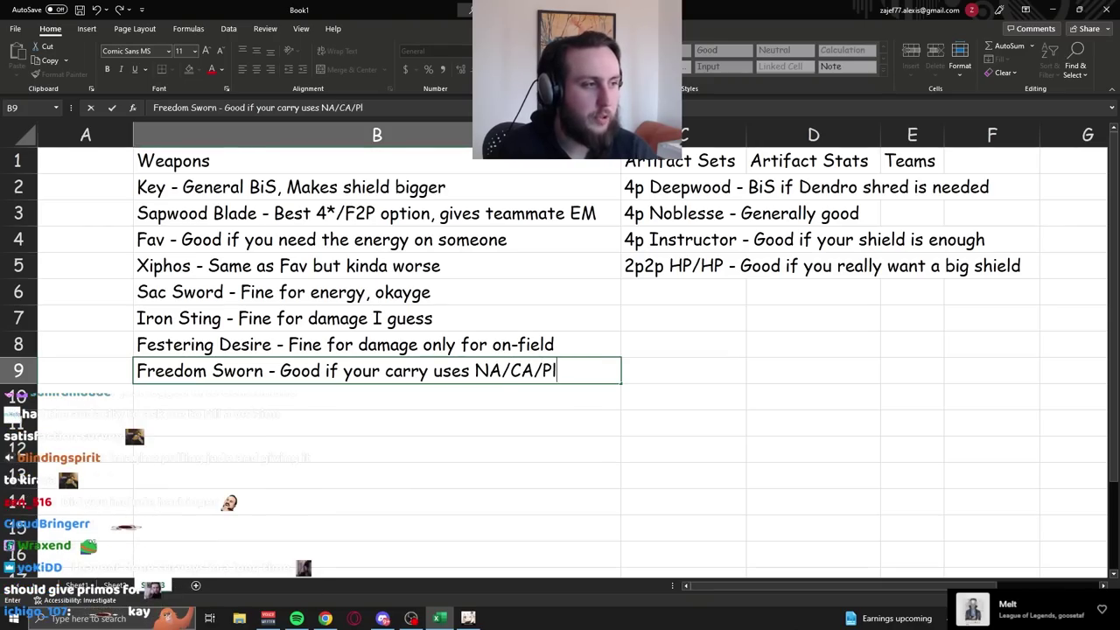
{"action": "type", "text": "unge"}
{"action": "key", "text": "Return"}
{"action": "left_click_drag", "start_coordinate": [305, 215], "coordinate": [304, 365]}
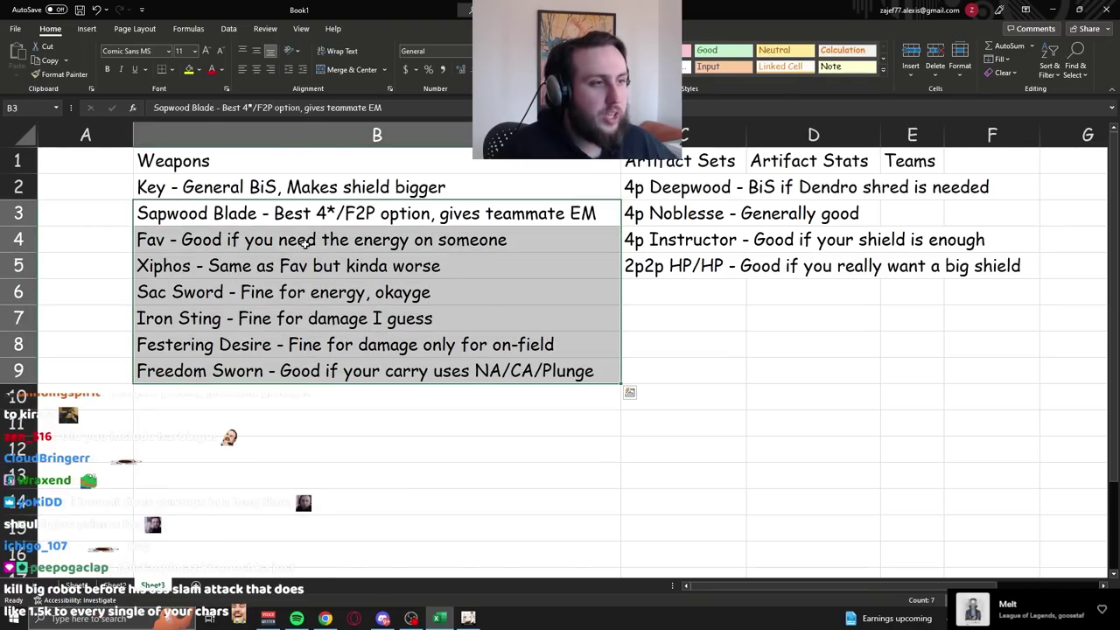
{"action": "left_click_drag", "start_coordinate": [304, 245], "coordinate": [247, 242]}
{"action": "left_click", "coordinate": [677, 398]}
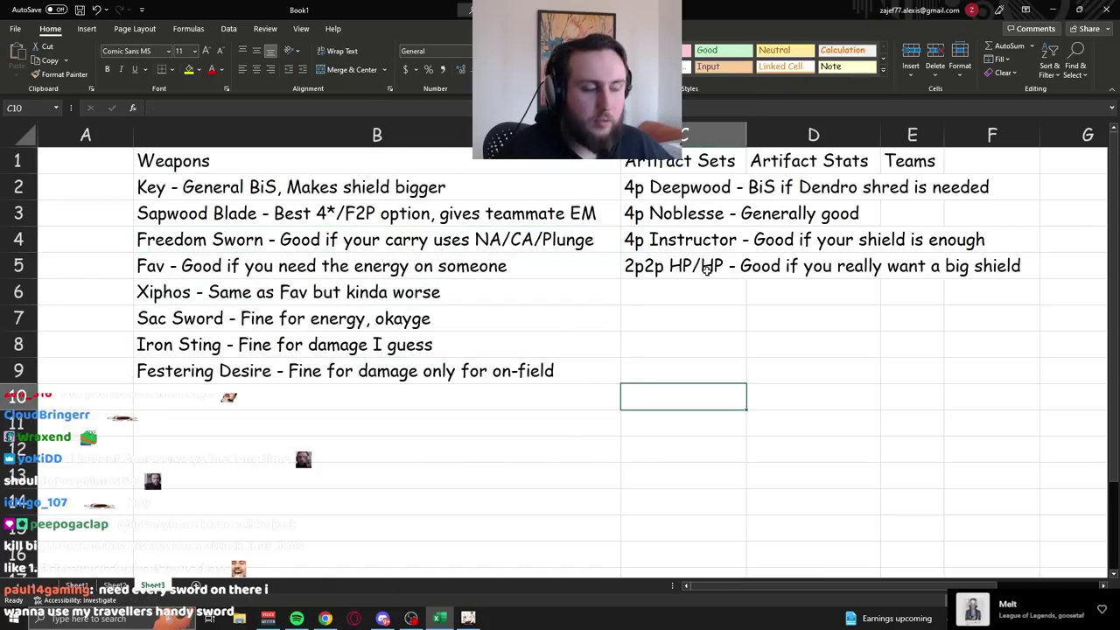
Consult the Freedom-Sworn archive page in the browser and extend its note in B4 with an "or if damage is very" spread-type condition.
{"action": "left_click", "coordinate": [514, 223]}
{"action": "key", "text": "alt+Tab"}
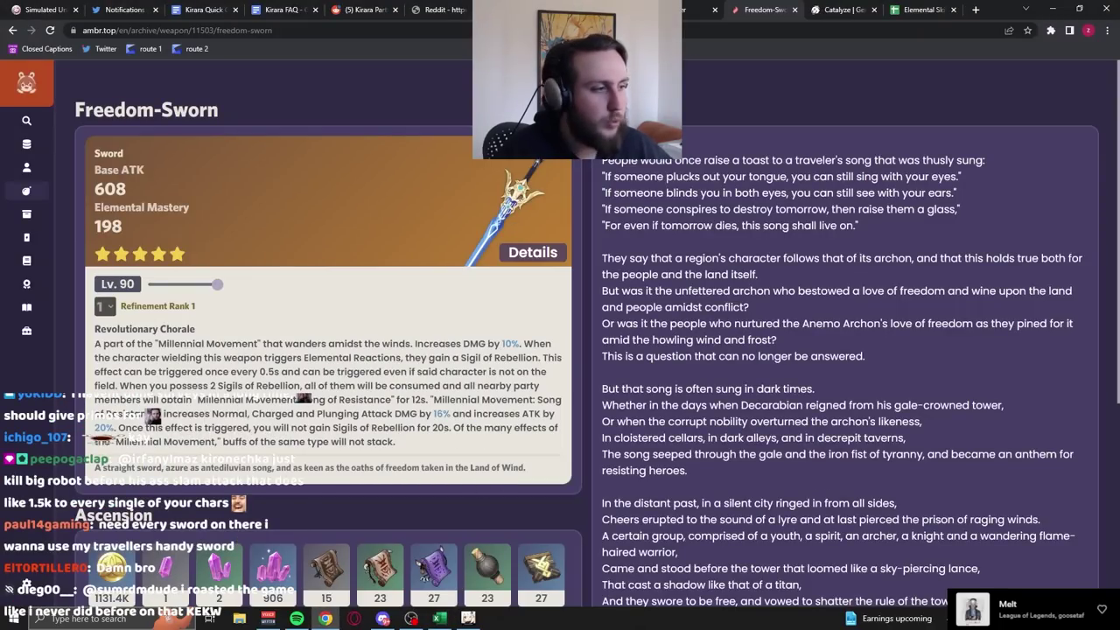
{"action": "key", "text": "alt+Tab"}
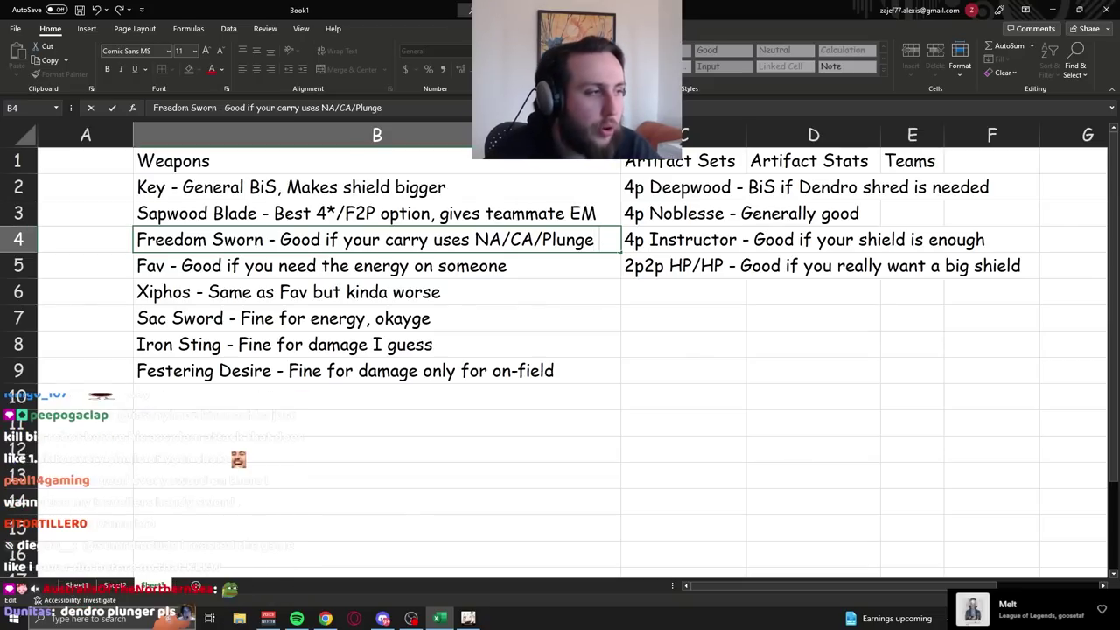
{"action": "type", "text": "or if damage is ve"}
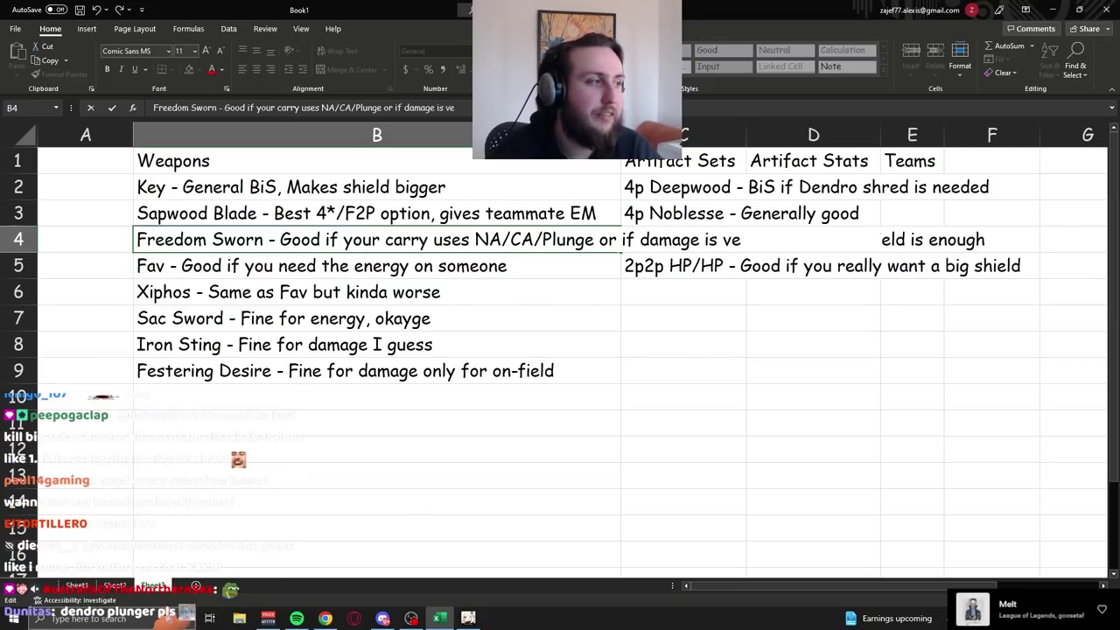
{"action": "type", "text": "ry sp"}
{"action": "key", "text": "Return"}
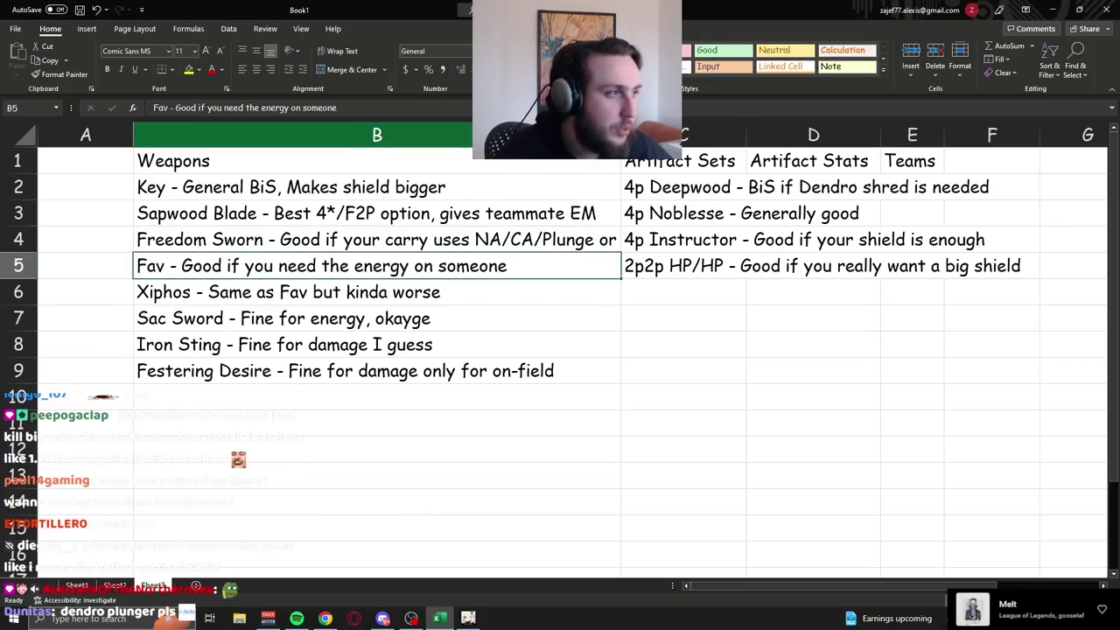
Undo the recent edits until the Freedom Sworn entry and all artifact set entries are removed.
{"action": "key", "text": "ctrl+z"}
{"action": "key", "text": "ctrl+z"}
{"action": "key", "text": "ctrl+z"}
{"action": "key", "text": "ctrl+z"}
{"action": "key", "text": "ctrl+z"}
{"action": "key", "text": "ctrl+z"}
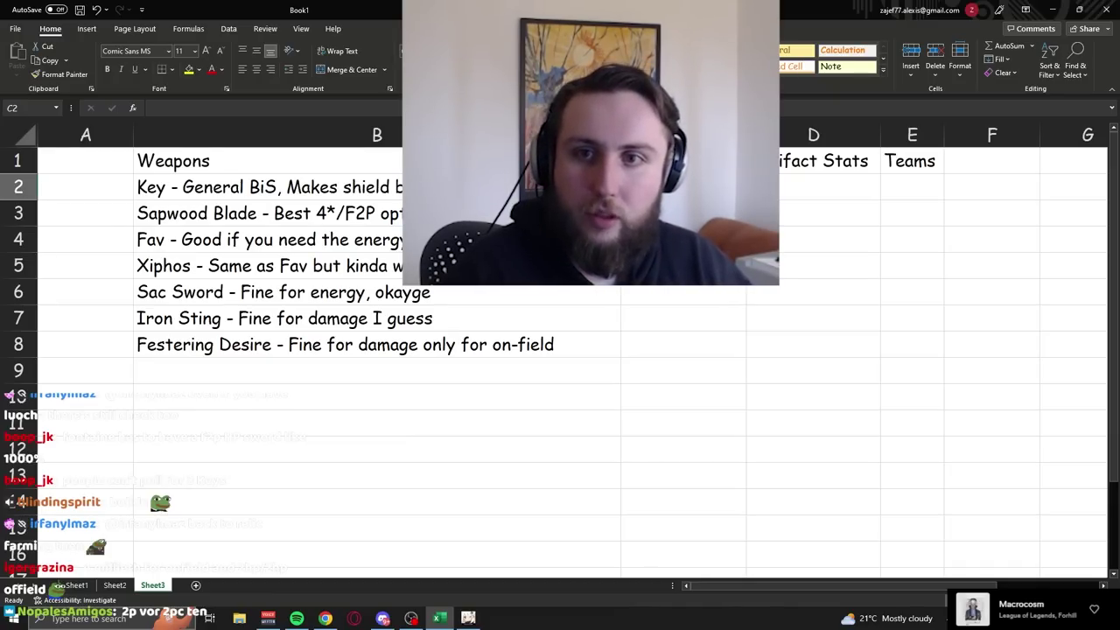
{"action": "key", "text": "alt+Tab"}
{"action": "key", "text": "alt+Tab"}
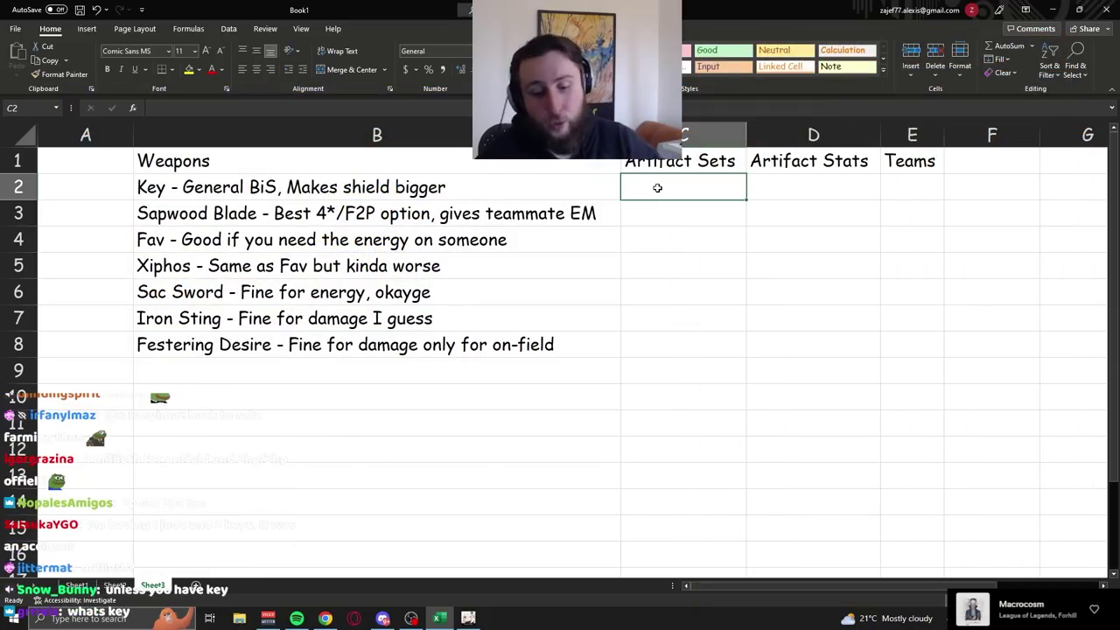
Enter "4p Noblesse - Generally good" under Artifact Sets and place it in C3, leaving C2 empty above it.
{"action": "type", "text": "4p"}
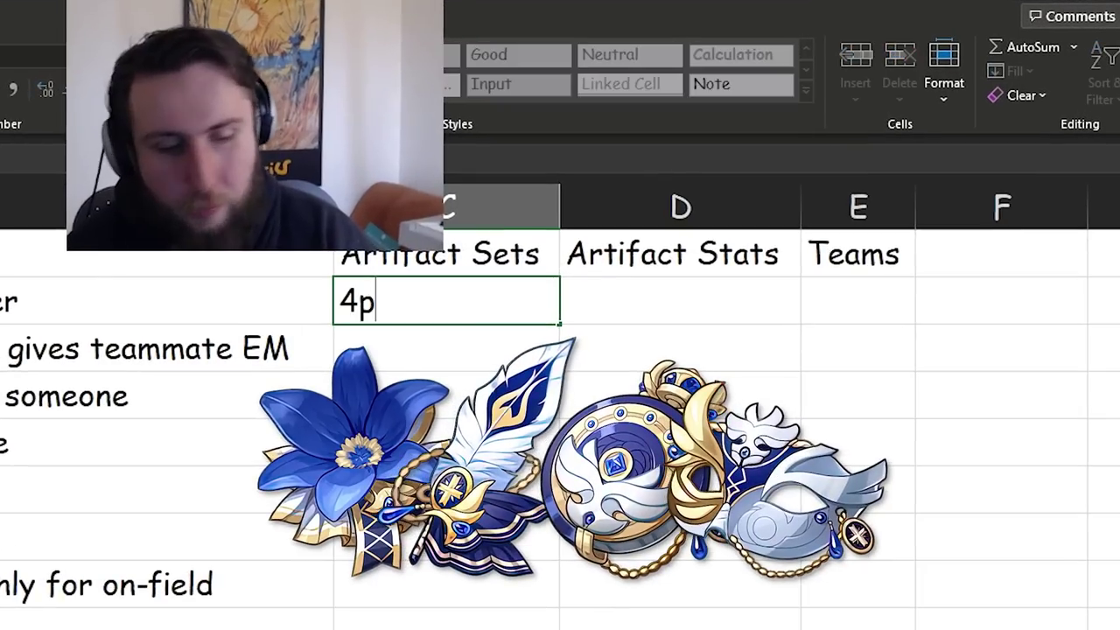
{"action": "type", "text": " Noblesse - Generally good"}
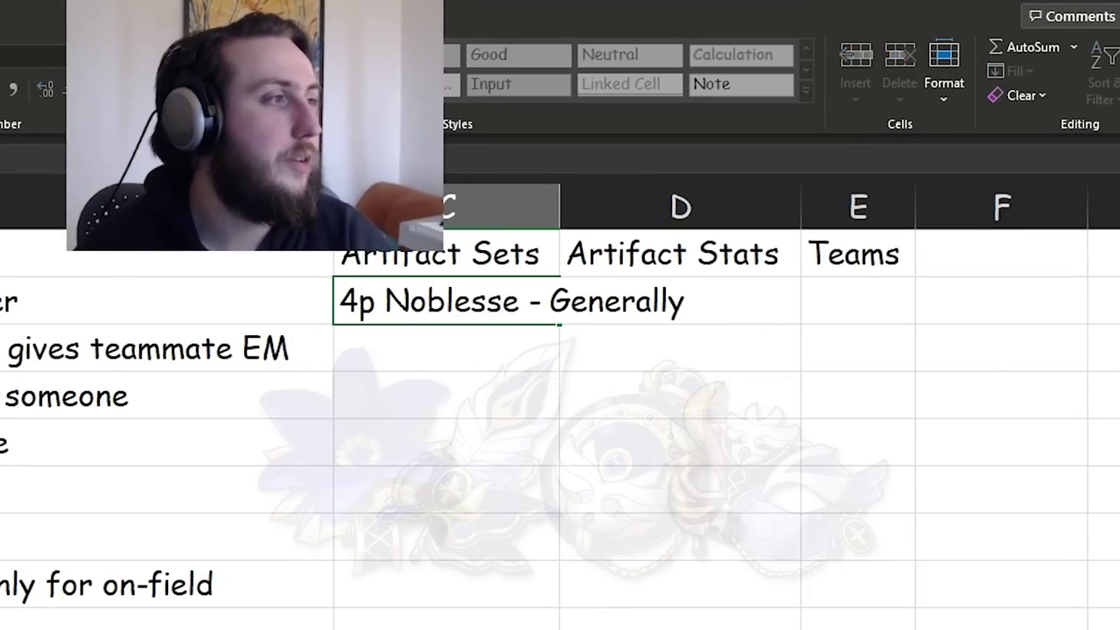
{"action": "key", "text": "Return"}
{"action": "left_click", "coordinate": [399, 302]}
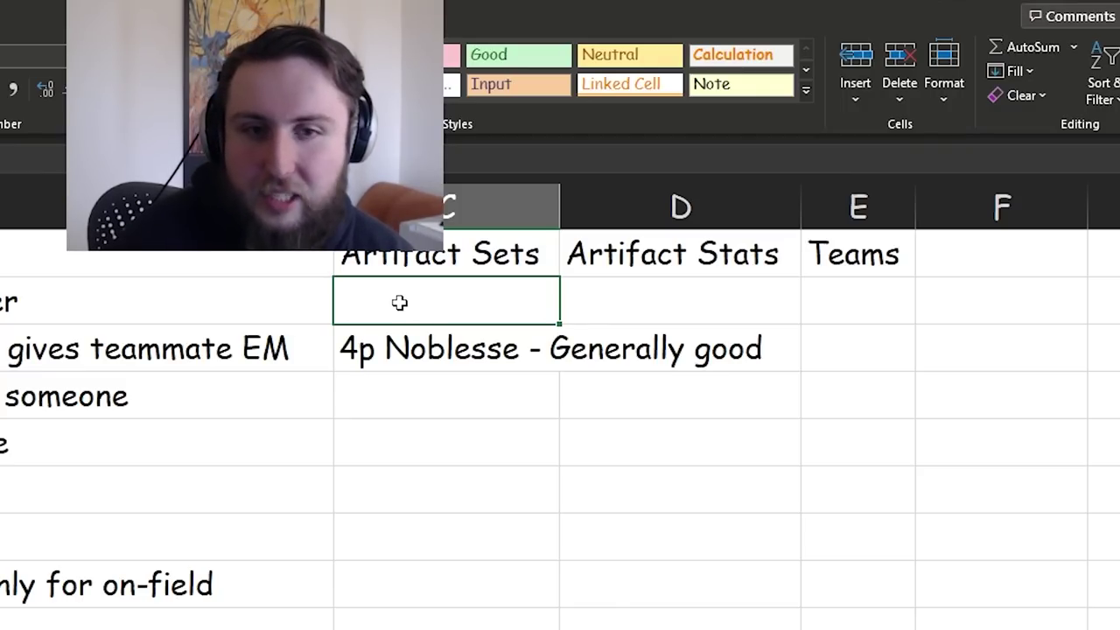
Enter "4p Deepwood - BiS if Dendro shred is needed" in C2, above the Noblesse entry.
{"action": "type", "text": "4p Deepwoo"}
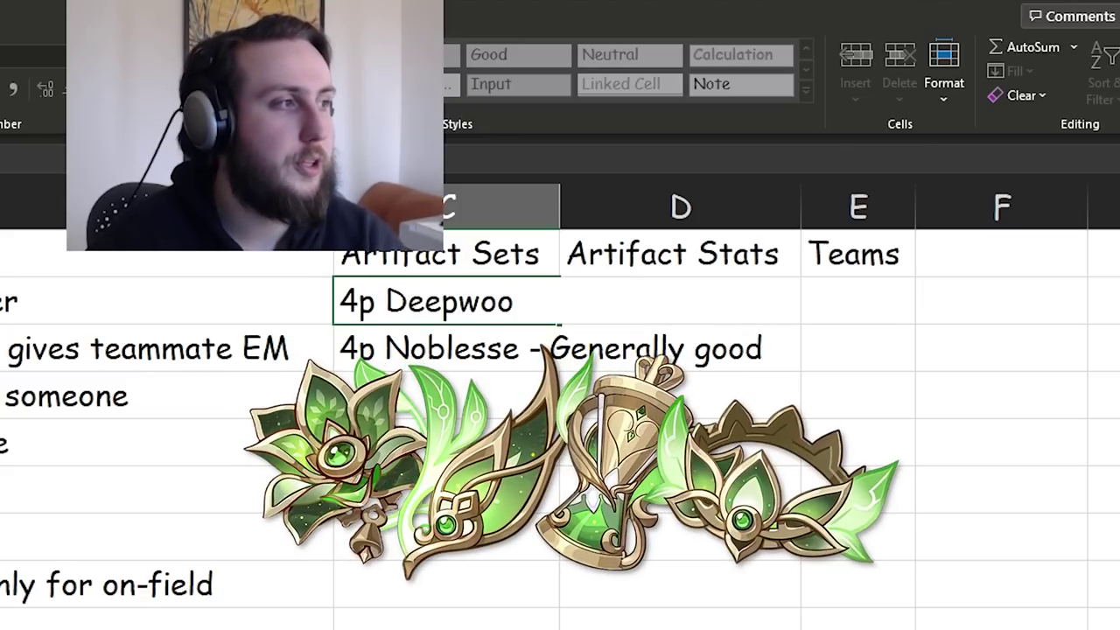
{"action": "type", "text": "d - BiS if De"}
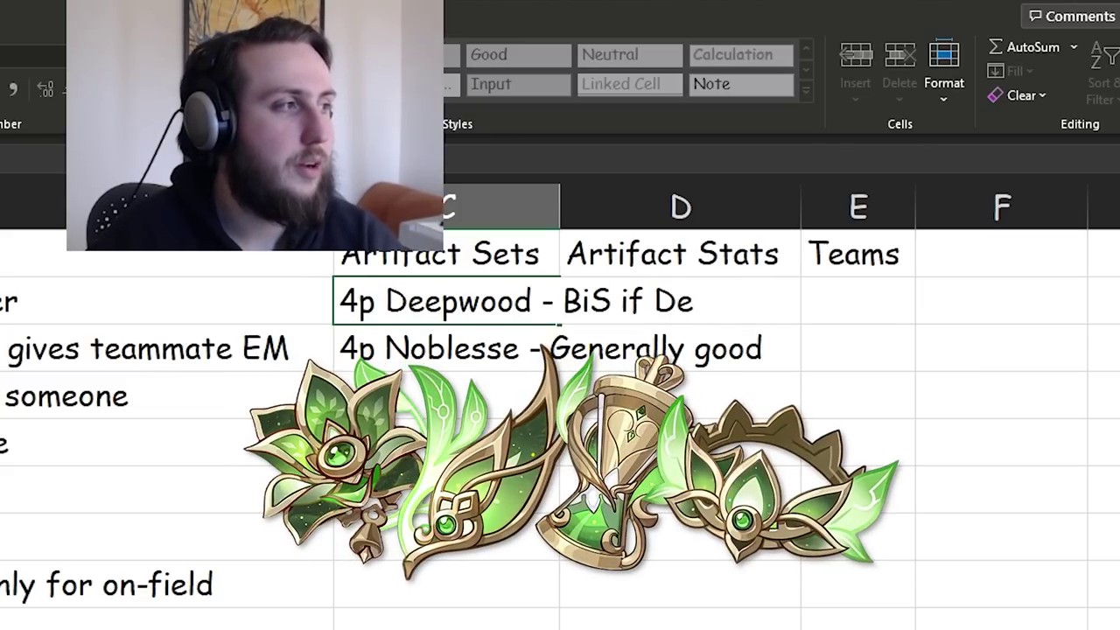
{"action": "type", "text": "ndro shred is needed"}
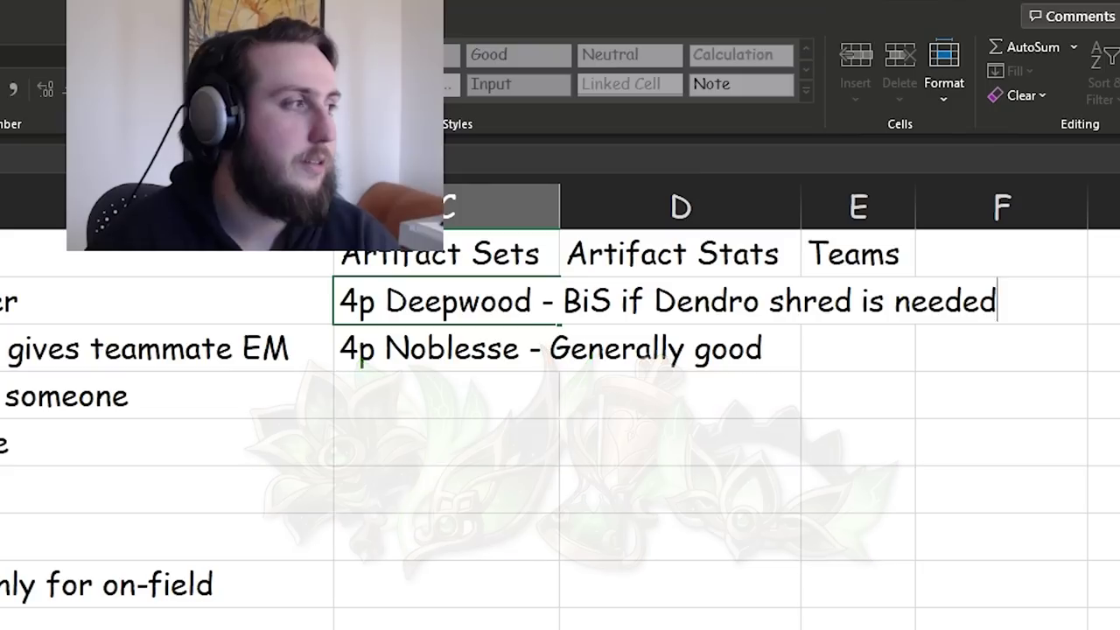
Enter "4p Instructor - Good if your shield is enough" in C4, below the Noblesse entry.
{"action": "key", "text": "Return"}
{"action": "key", "text": "Return"}
{"action": "type", "text": "4p Instructor - Good"}
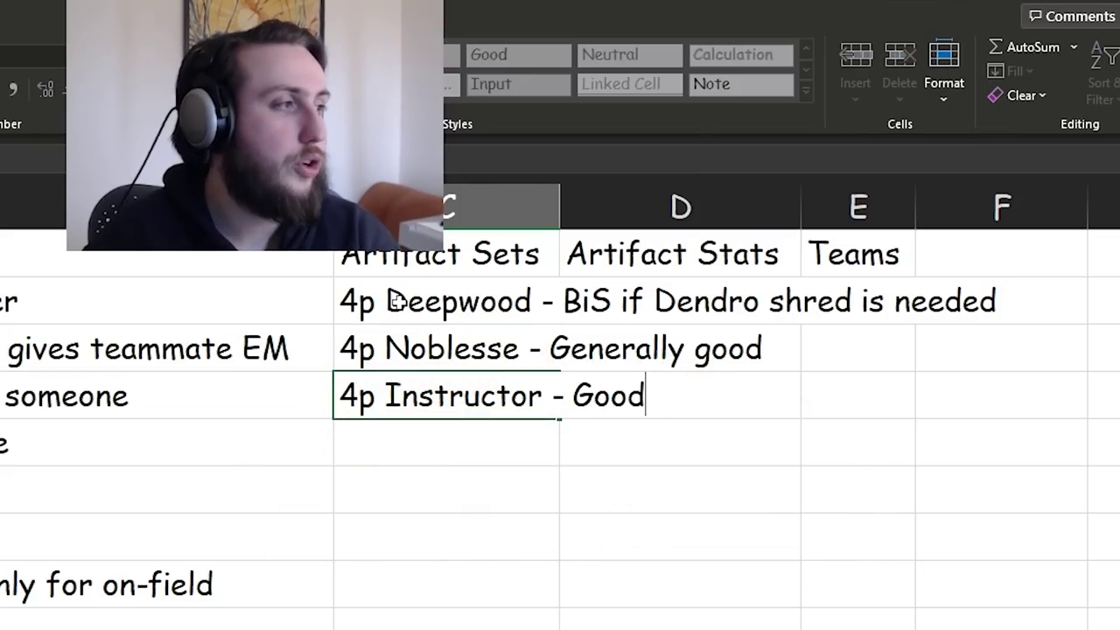
{"action": "type", "text": " if your shield"}
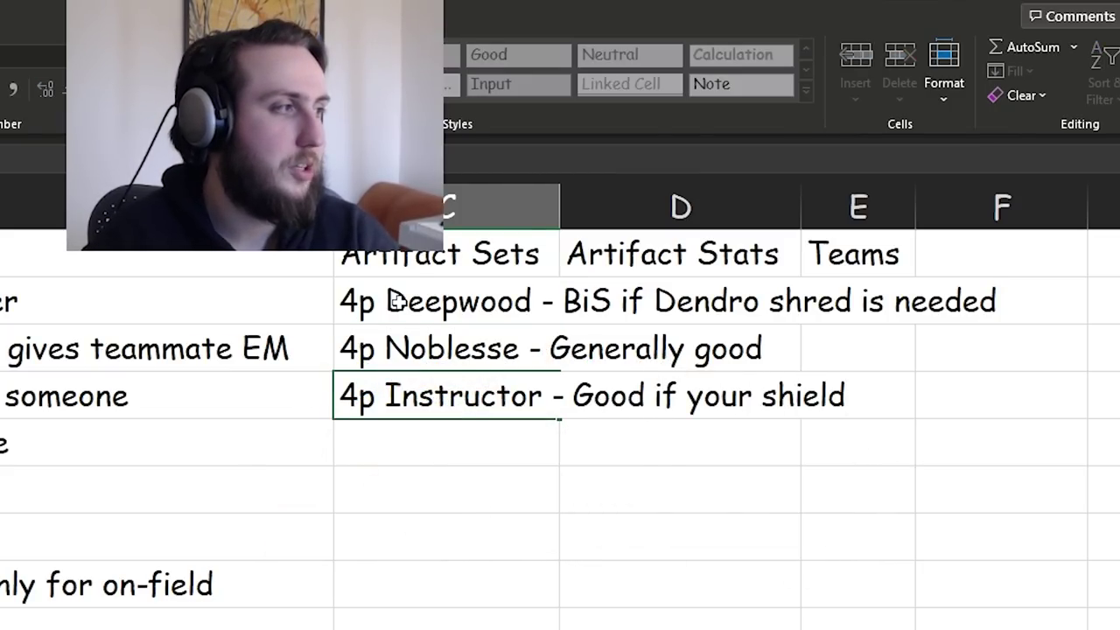
{"action": "type", "text": " is enough"}
{"action": "key", "text": "Return"}
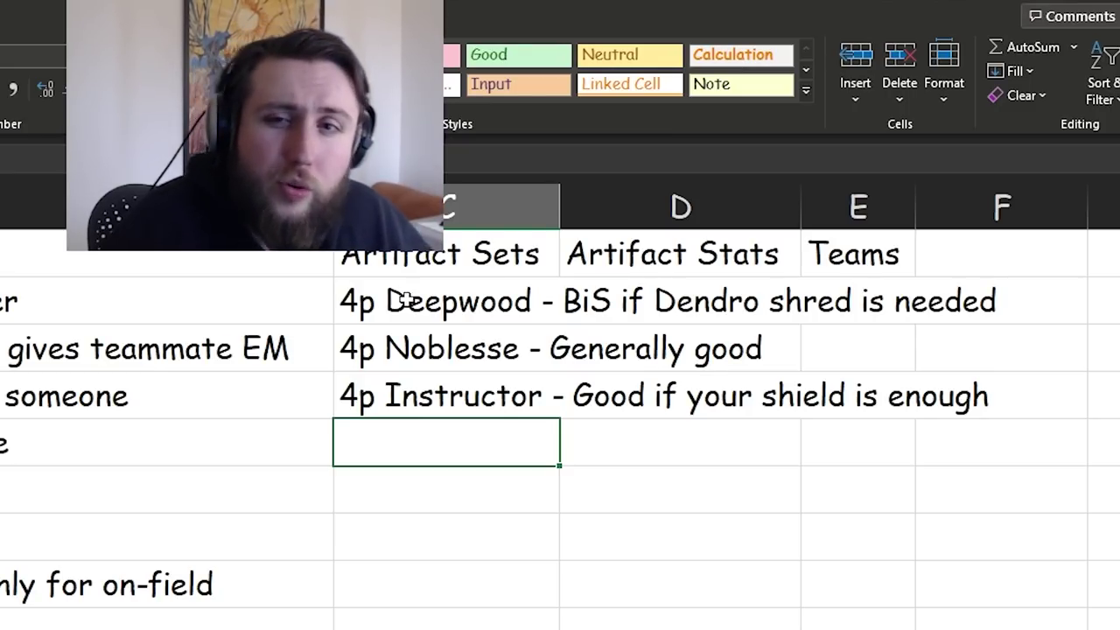
{"action": "left_click", "coordinate": [421, 403]}
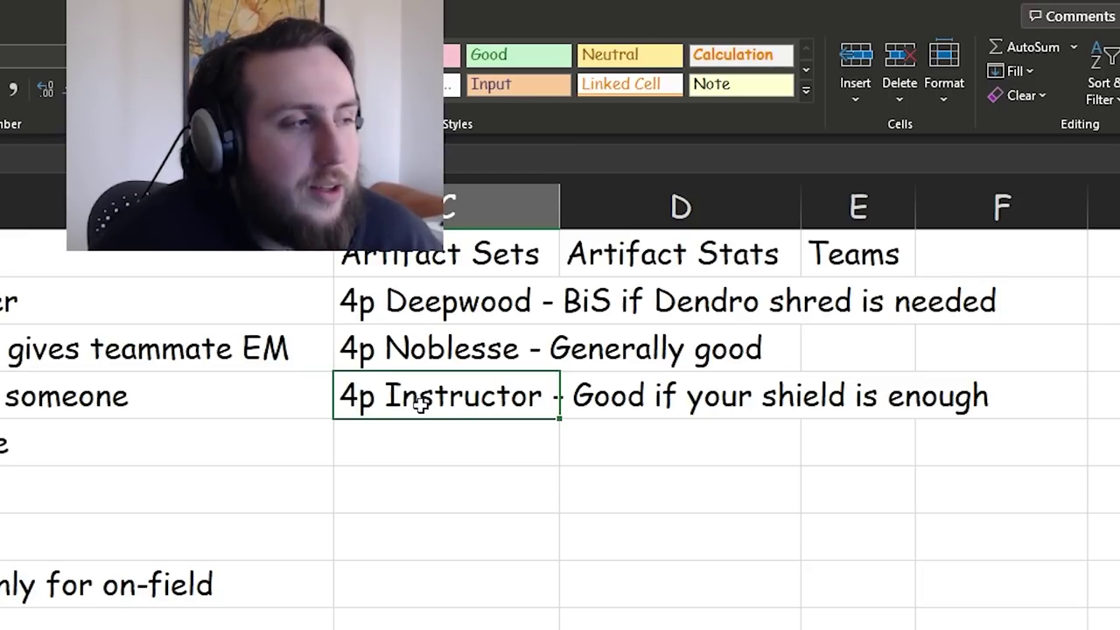
Enter "2p2p HP/HP - Good if you really want a big shield" in C5 and select the artifact set entries C2 to C5.
{"action": "key", "text": "Down"}
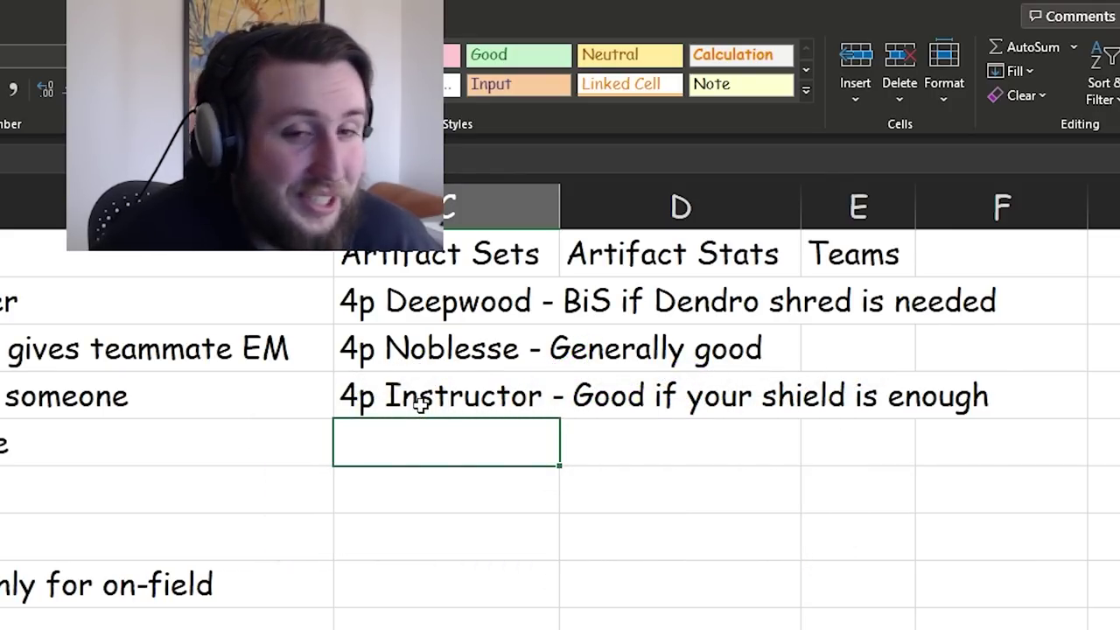
{"action": "double_click", "coordinate": [440, 462]}
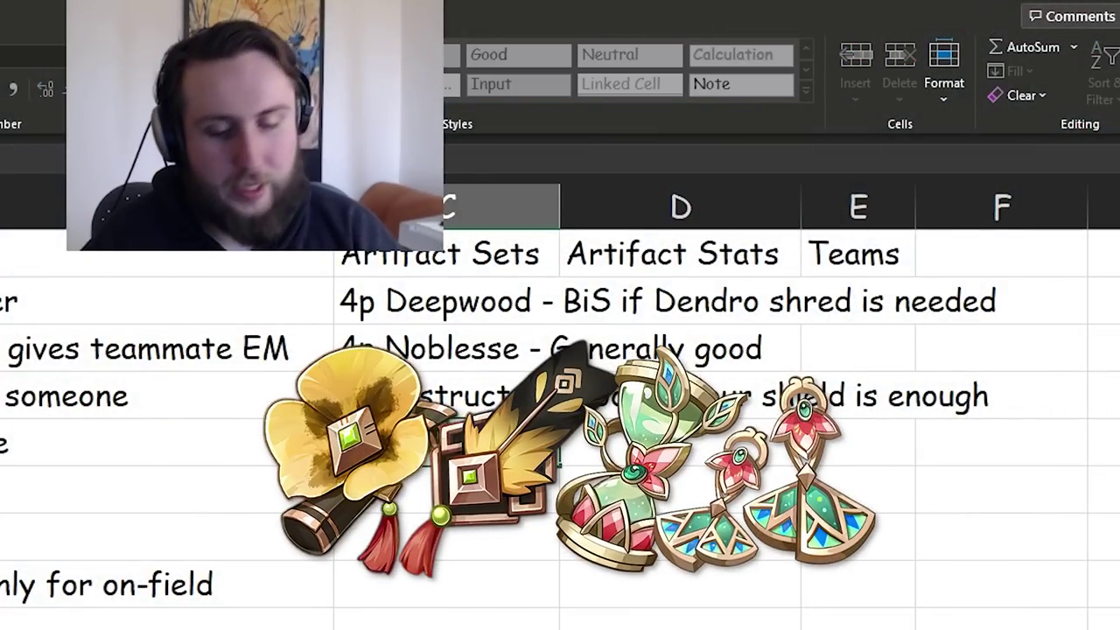
{"action": "type", "text": "Good if your"}
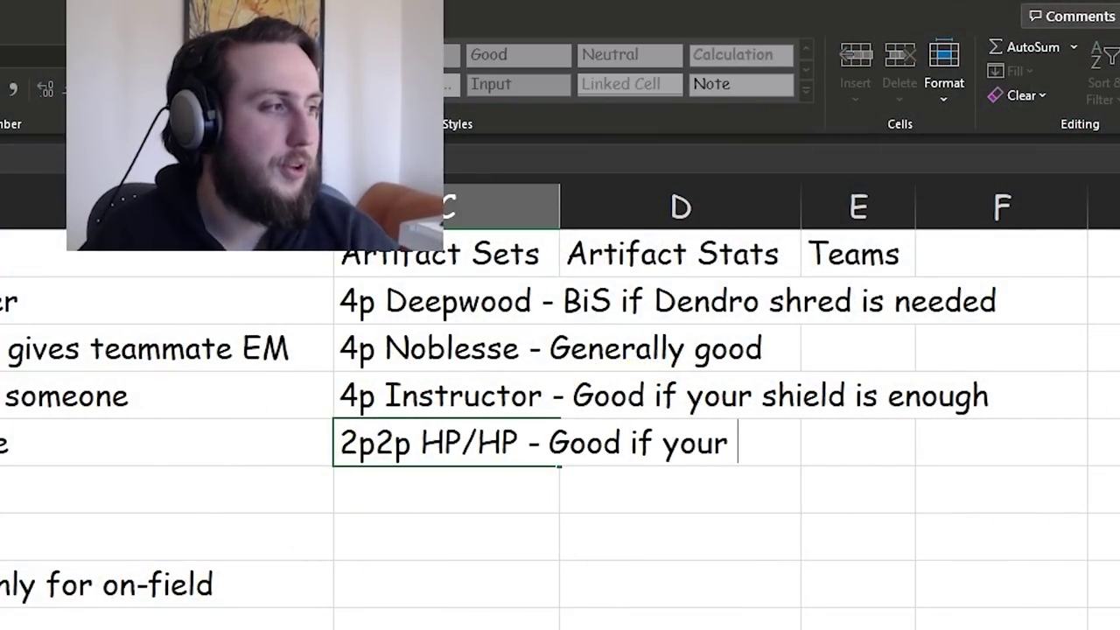
{"action": "key", "text": "BackSpace"}
{"action": "type", "text": "really want a big shield"}
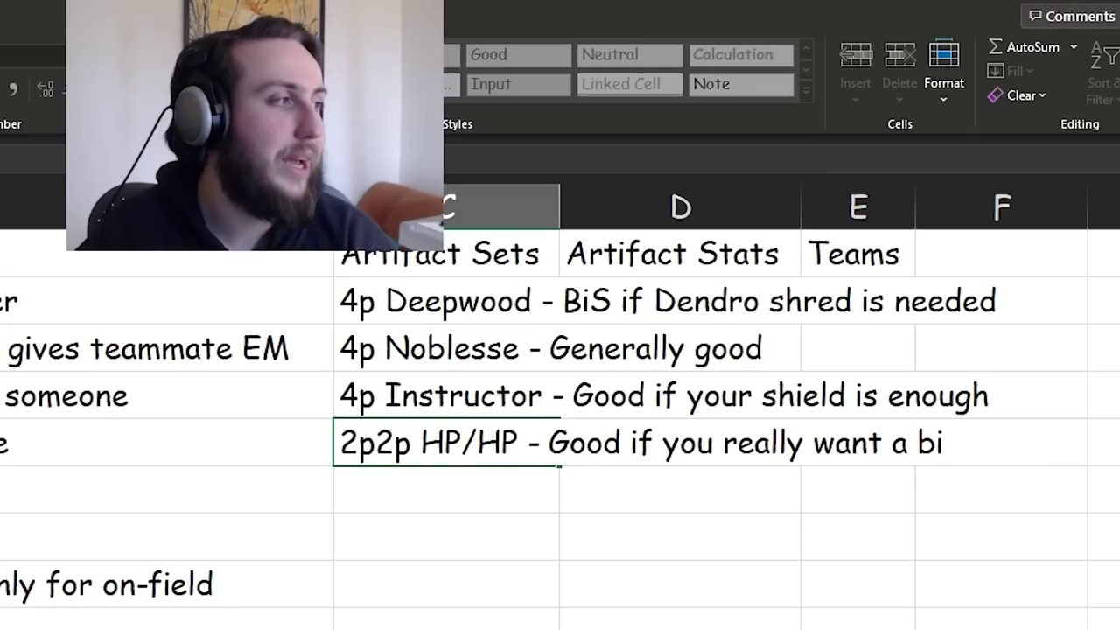
{"action": "key", "text": "Return"}
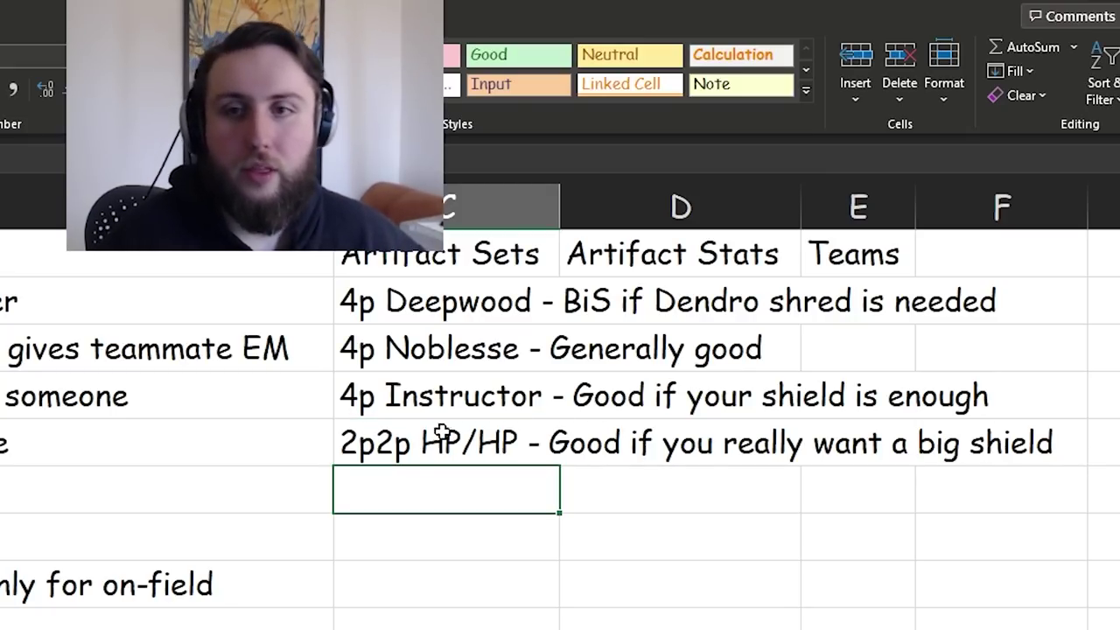
{"action": "left_click", "coordinate": [440, 430]}
{"action": "left_click_drag", "start_coordinate": [511, 301], "coordinate": [425, 442]}
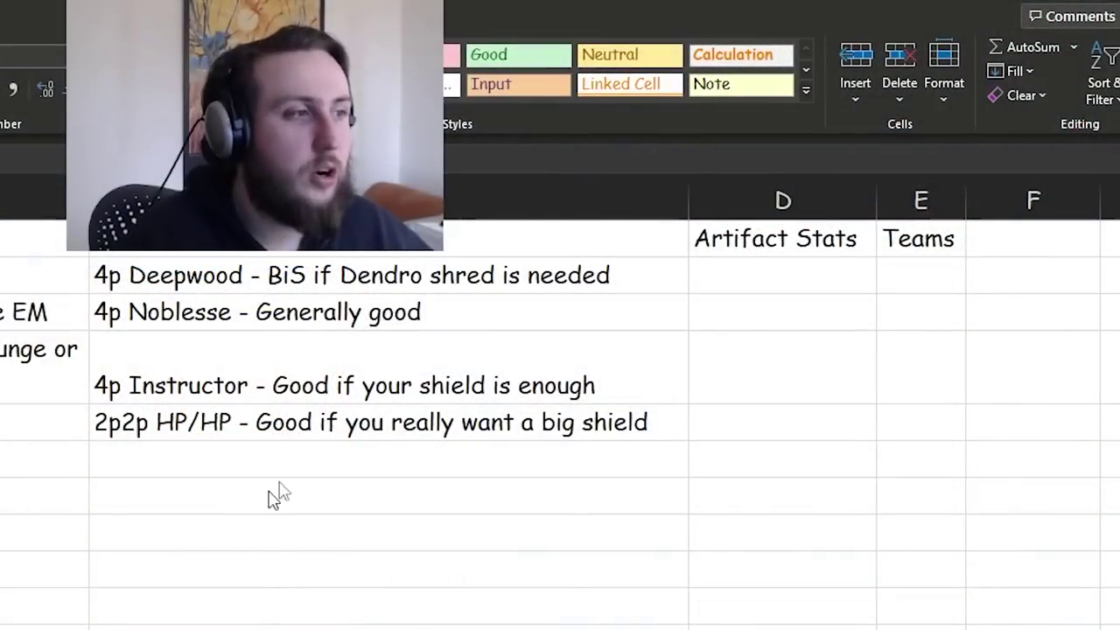
Enter "2p2p HP/ER - Good if you need the ER" in C6, below the HP/HP entry.
{"action": "left_click", "coordinate": [290, 465]}
{"action": "type", "text": "2"}
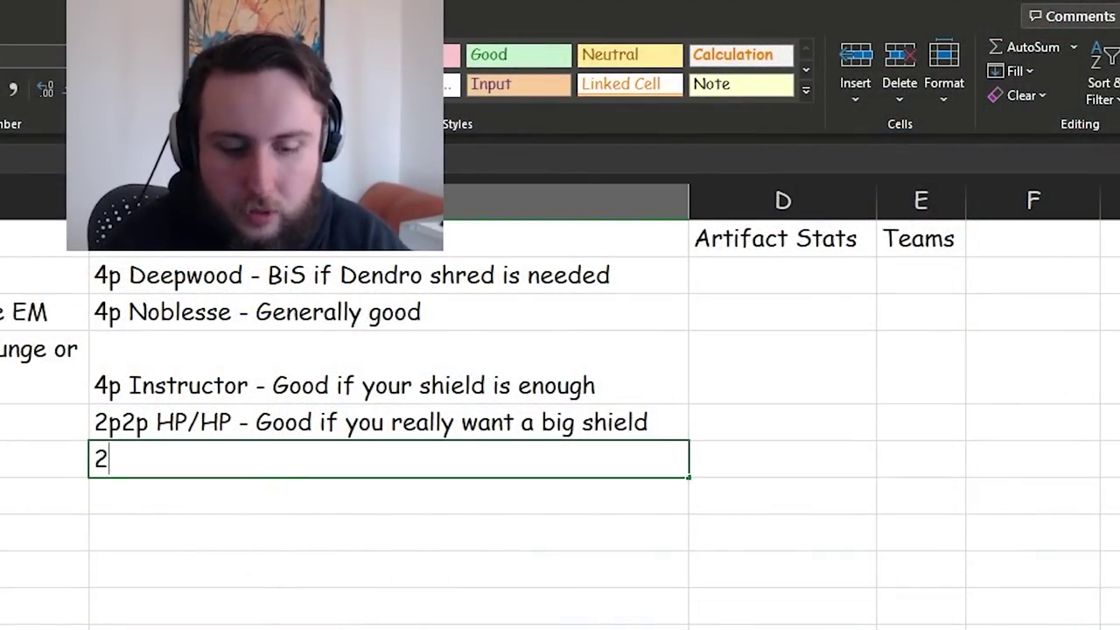
{"action": "type", "text": "p2p HP/ER - Good if you need the ER"}
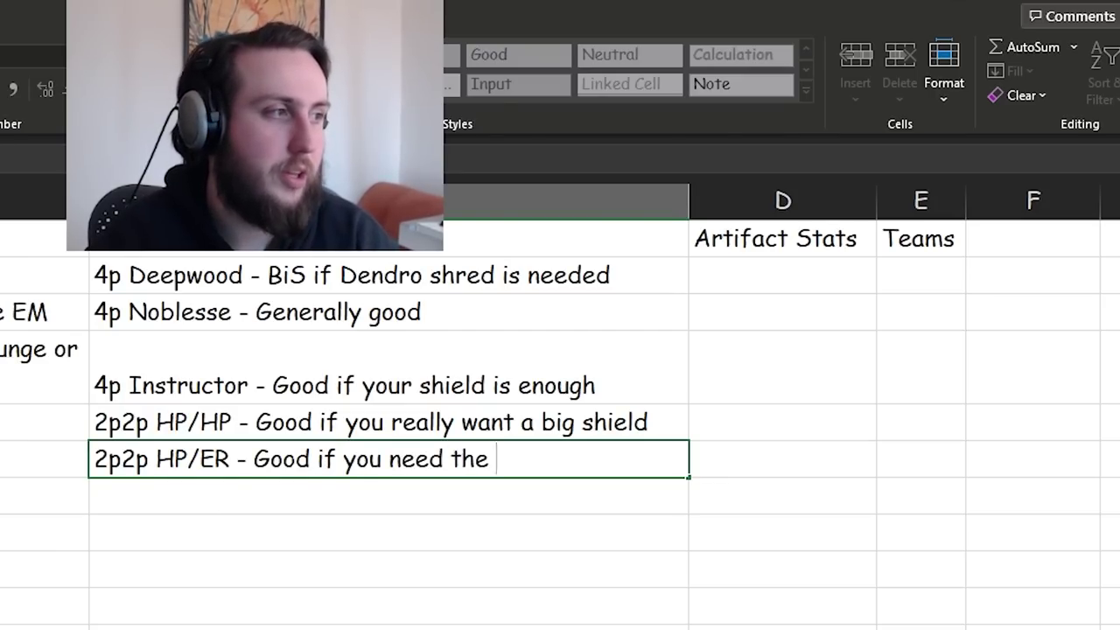
{"action": "key", "text": "Return"}
{"action": "left_click", "coordinate": [290, 463]}
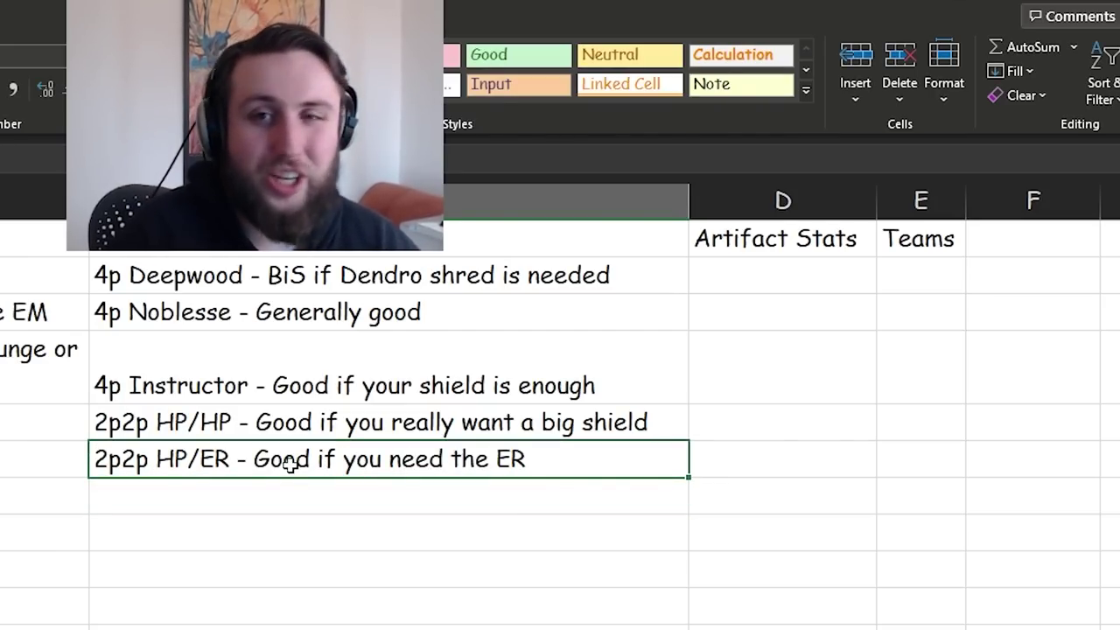
Enter "HP/HP/HP - yes" in D2 under Artifact Stats and "other thigns - no" in D3.
{"action": "key", "text": "Up"}
{"action": "key", "text": "Up"}
{"action": "key", "text": "Up"}
{"action": "key", "text": "Up"}
{"action": "key", "text": "Up"}
{"action": "key", "text": "Up"}
{"action": "key", "text": "Right"}
{"action": "key", "text": "Down"}
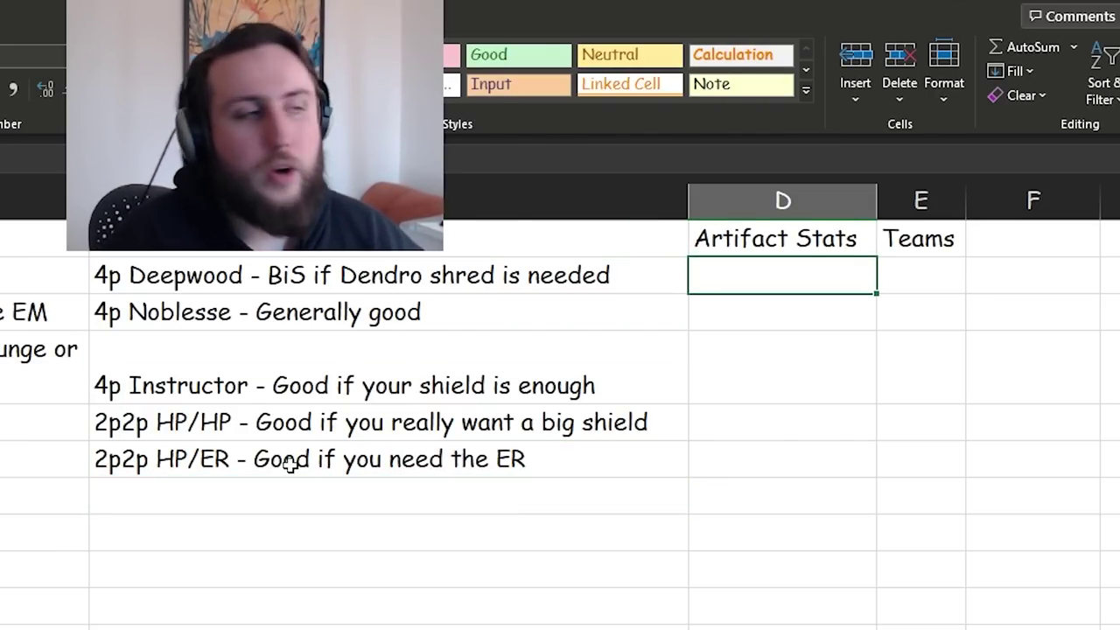
{"action": "type", "text": "HP/HP/HP - yes"}
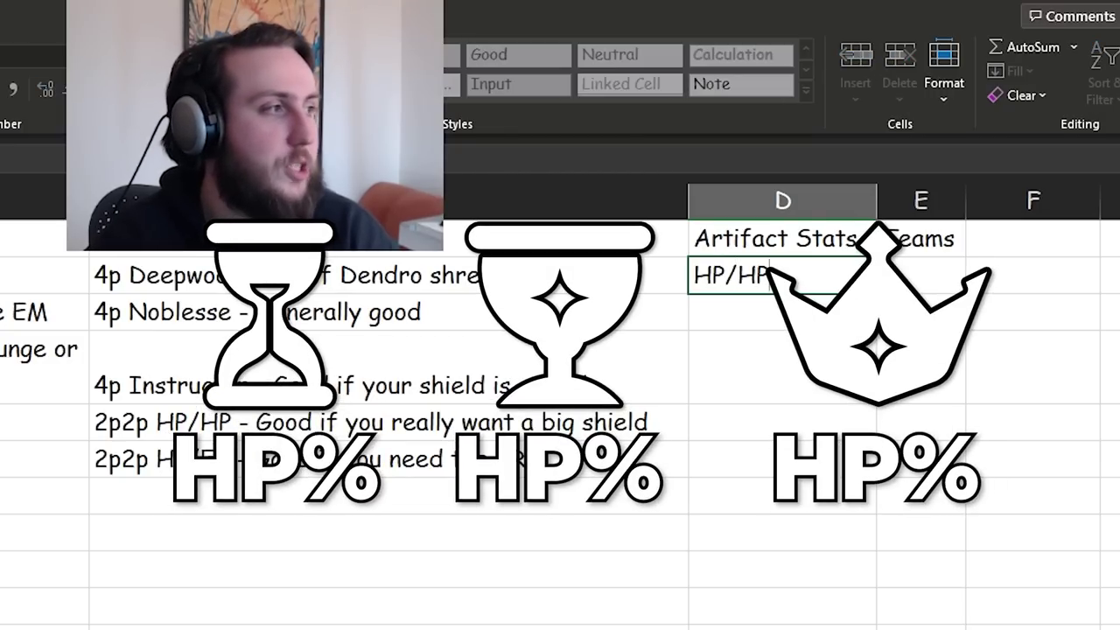
{"action": "key", "text": "Return"}
{"action": "type", "text": "other thigns - no"}
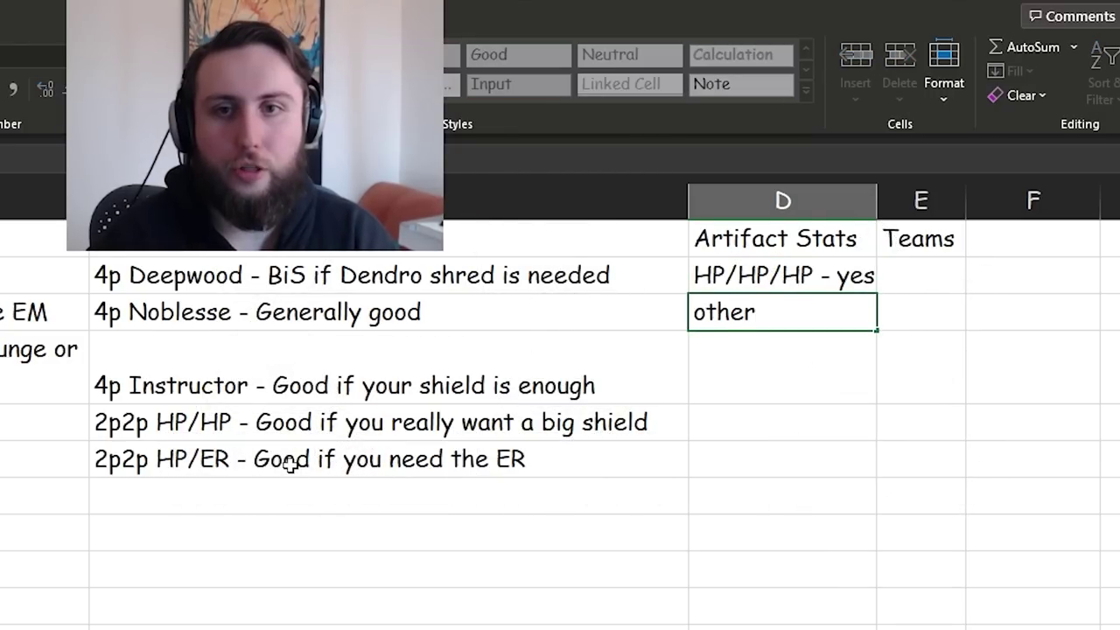
{"action": "key", "text": "Return"}
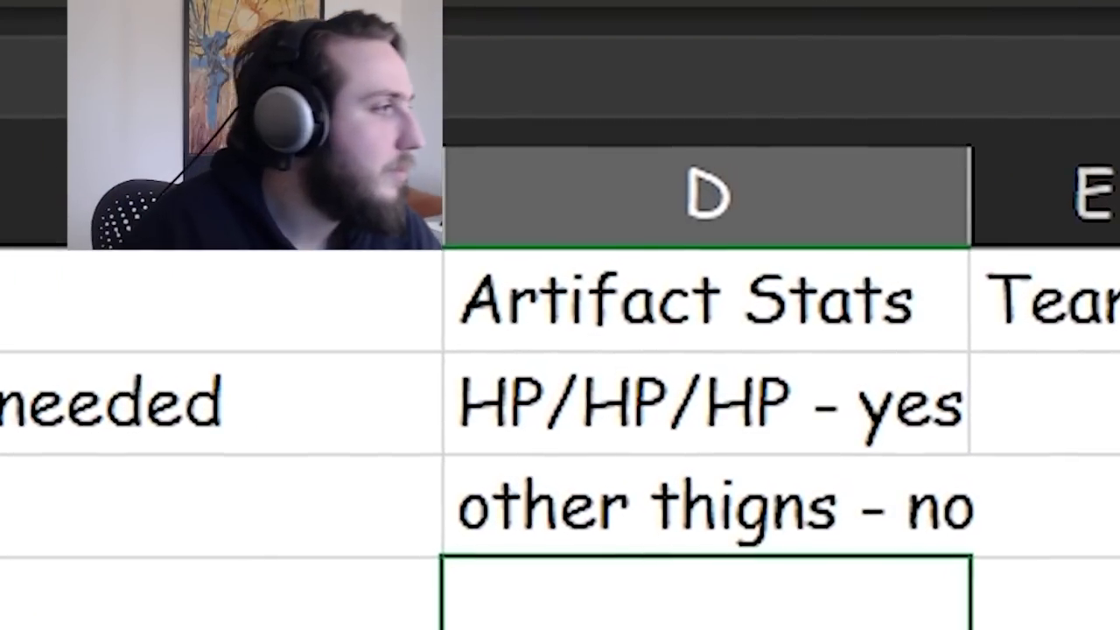
Replace the entry in D3 with "ATK/Dendro/CRIT - ehhh".
{"action": "key", "text": "Up"}
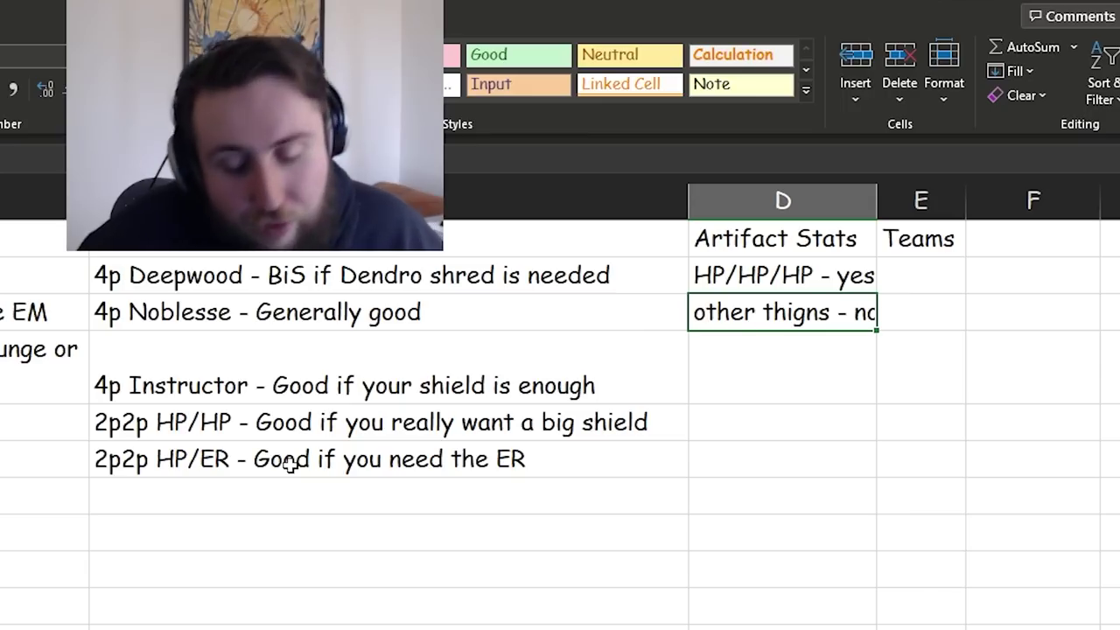
{"action": "type", "text": "ATK/D"}
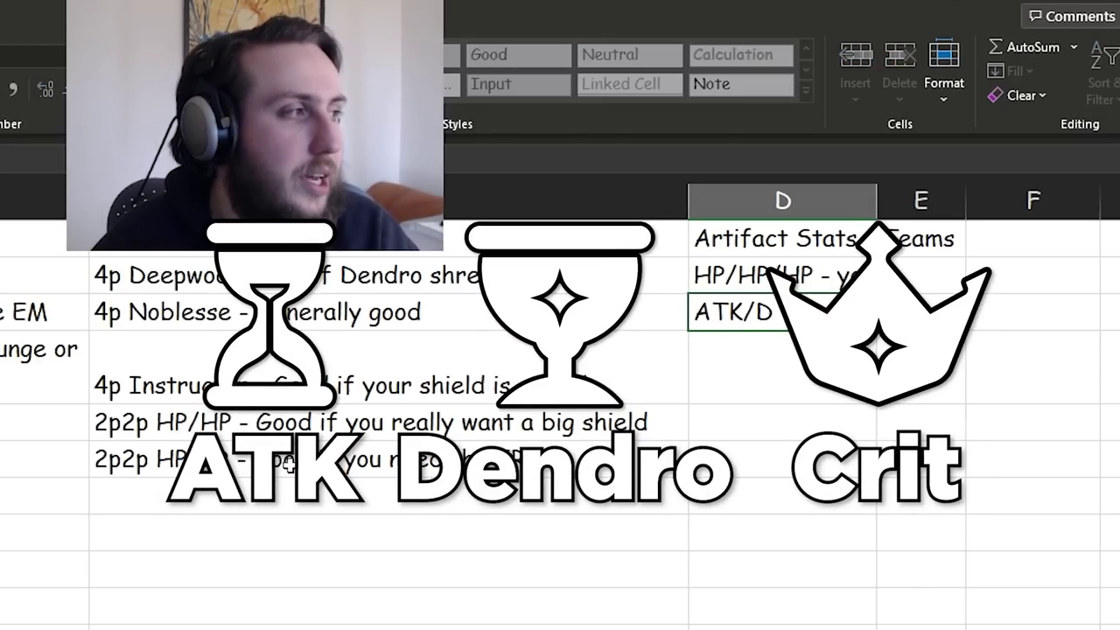
{"action": "type", "text": "endro/CRIT"}
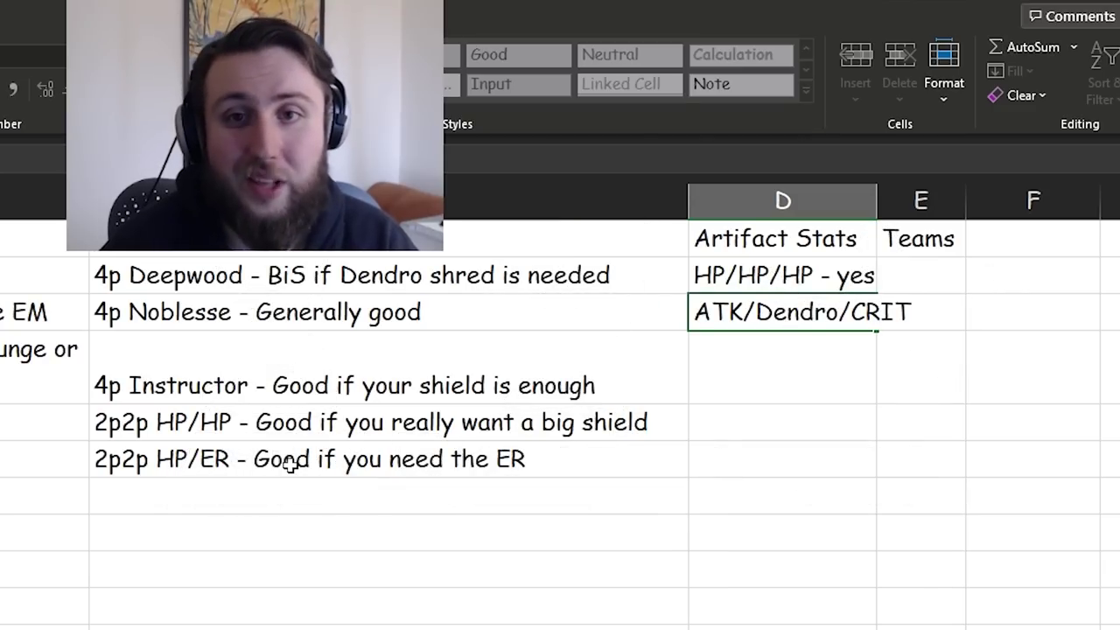
{"action": "type", "text": " - ehhh"}
{"action": "key", "text": "Return"}
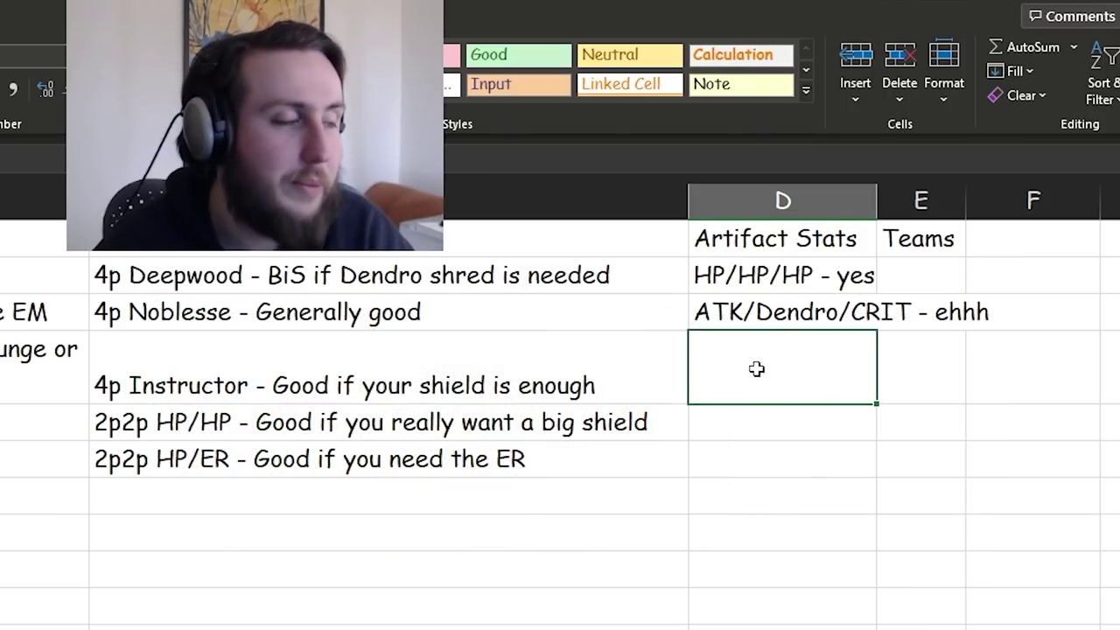
Enter "EM/Dendro/CRIT - ehhh" in D4, below the ATK/Dendro/CRIT entry.
{"action": "type", "text": "EM/DE"}
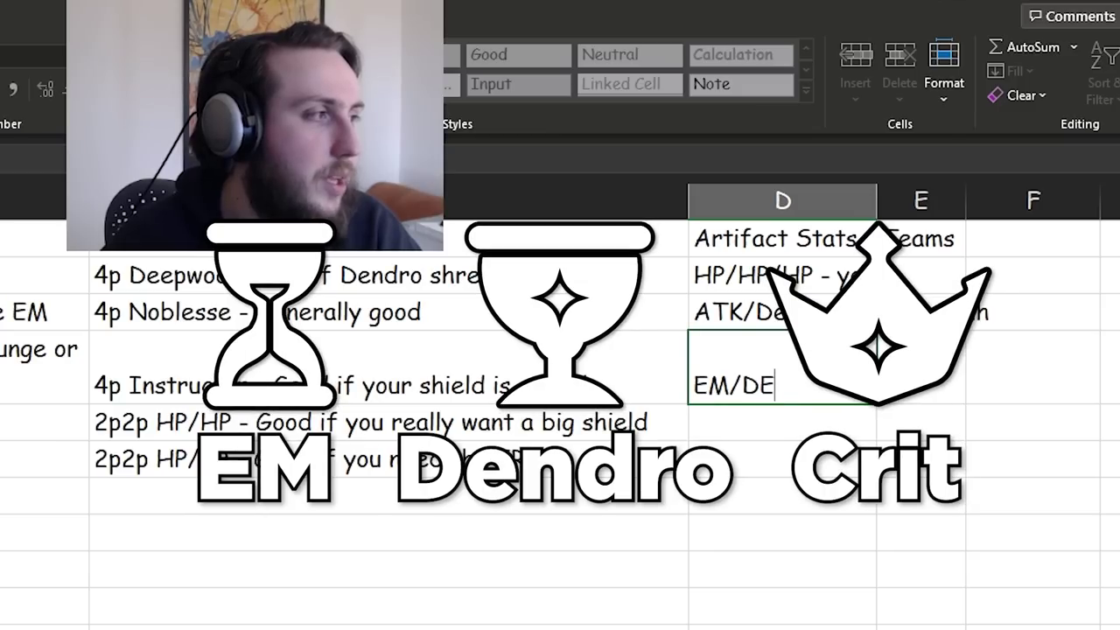
{"action": "type", "text": "ndro/CRIT - ehhh"}
{"action": "key", "text": "Return"}
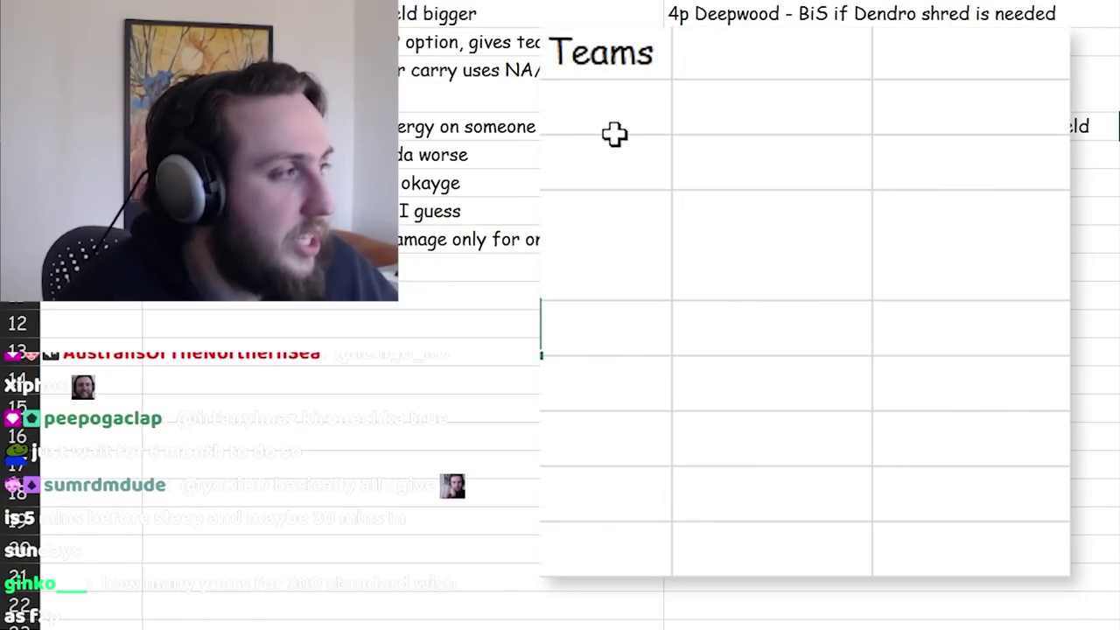
Enter "Nilou teams - Good" in E2 under Teams and "Quicken teams - Good" in E3.
{"action": "left_click", "coordinate": [587, 96]}
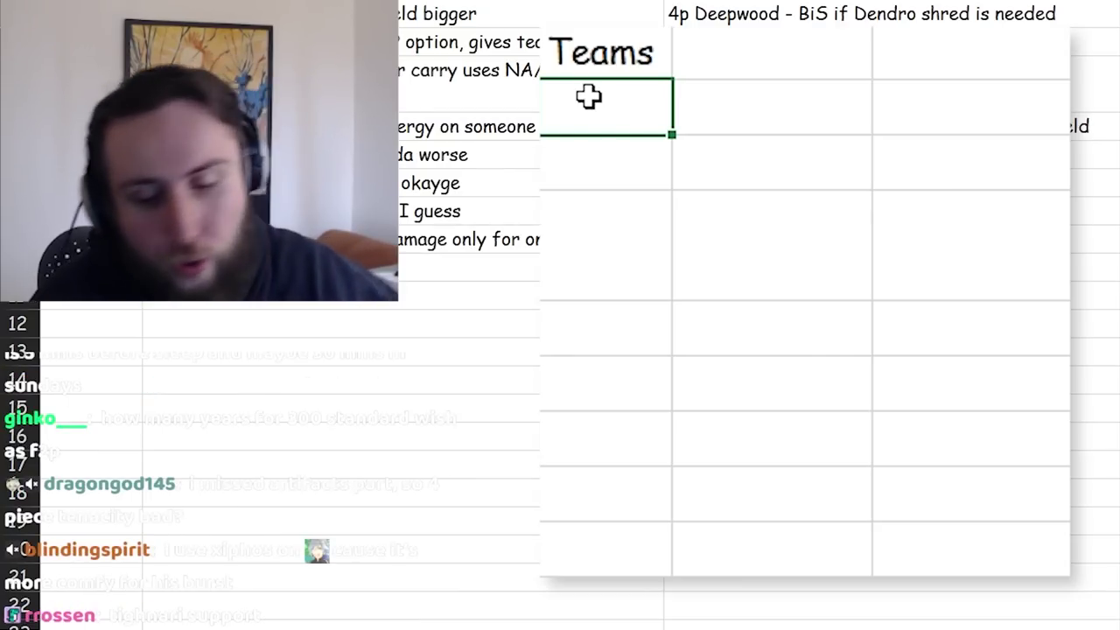
{"action": "type", "text": "Nilou teams - G"}
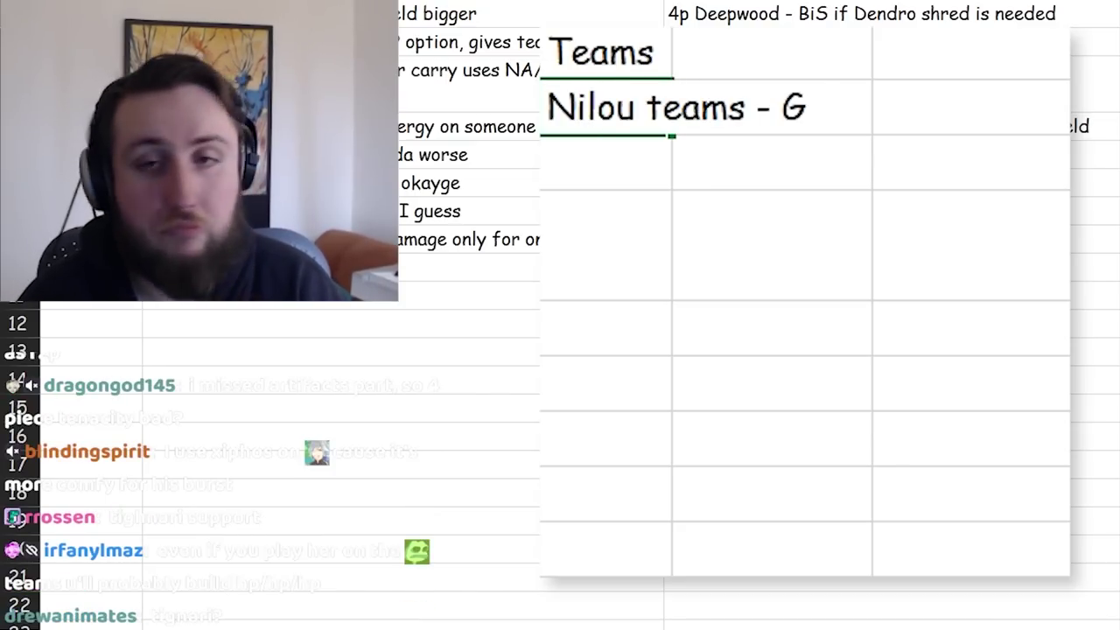
{"action": "type", "text": "ood"}
{"action": "key", "text": "Return"}
{"action": "type", "text": "Quicken teams - Good"}
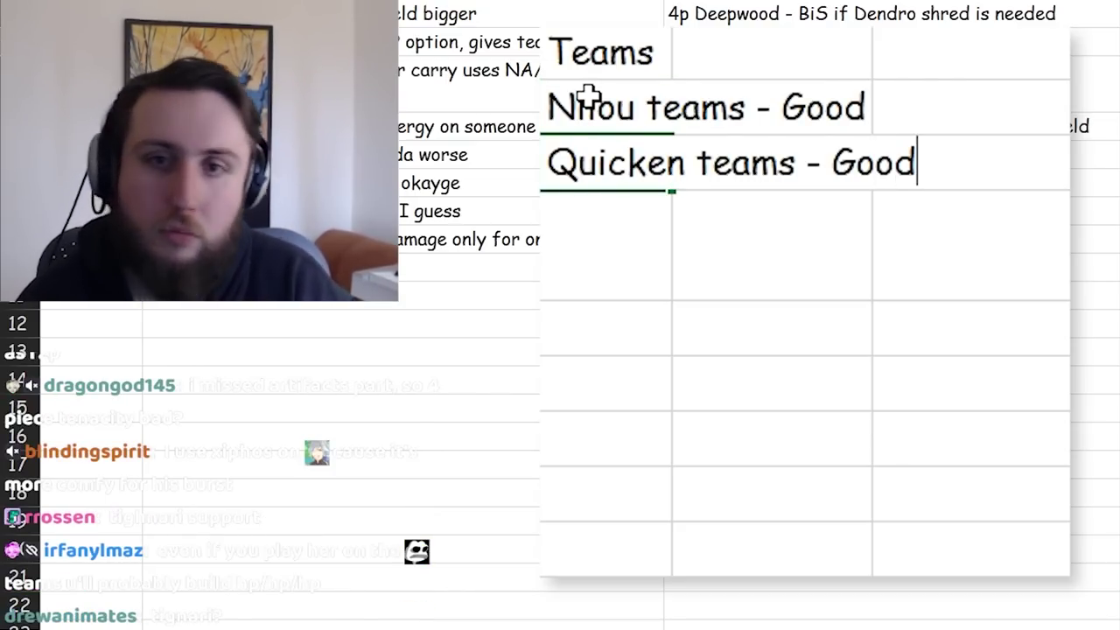
{"action": "left_click", "coordinate": [588, 94]}
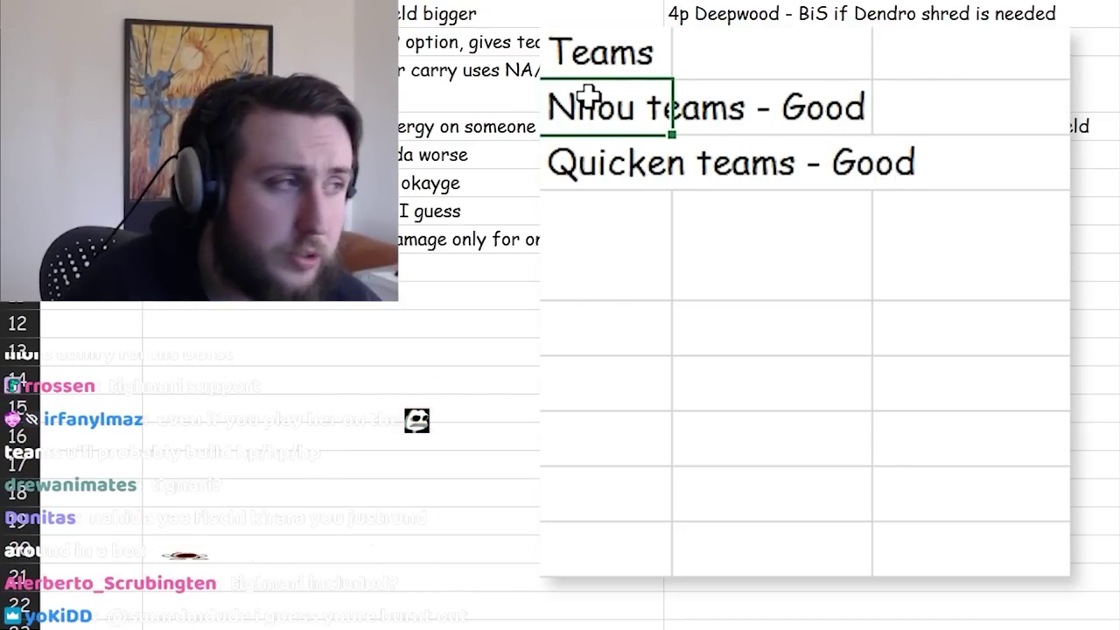
{"action": "key", "text": "Down"}
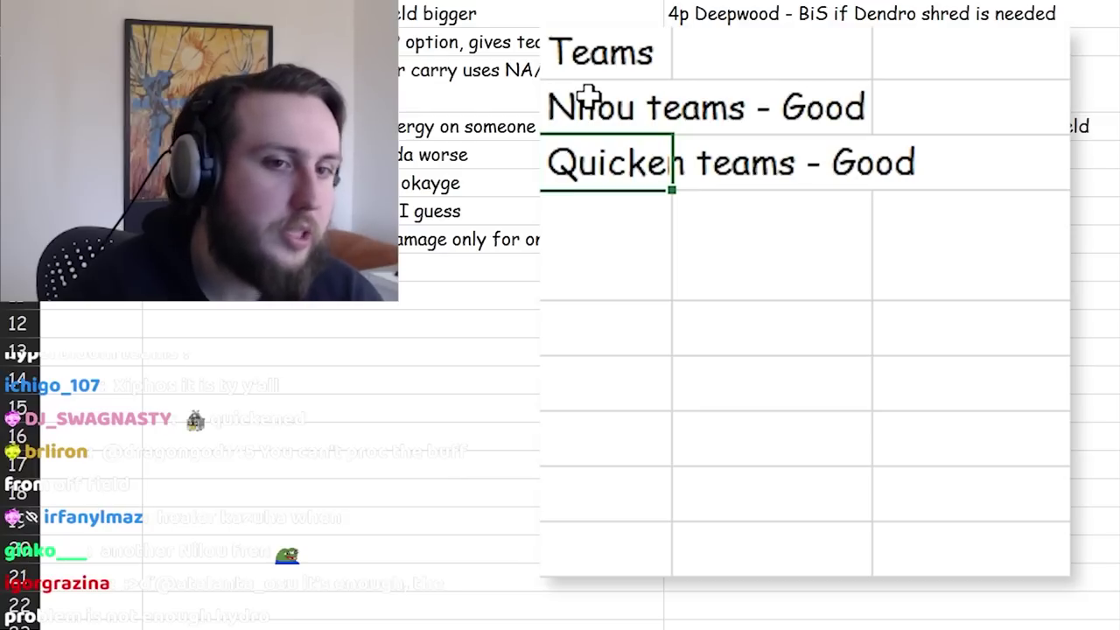
Enter "Burgeon - eh" in E4, below the Quicken teams entry.
{"action": "key", "text": "Return"}
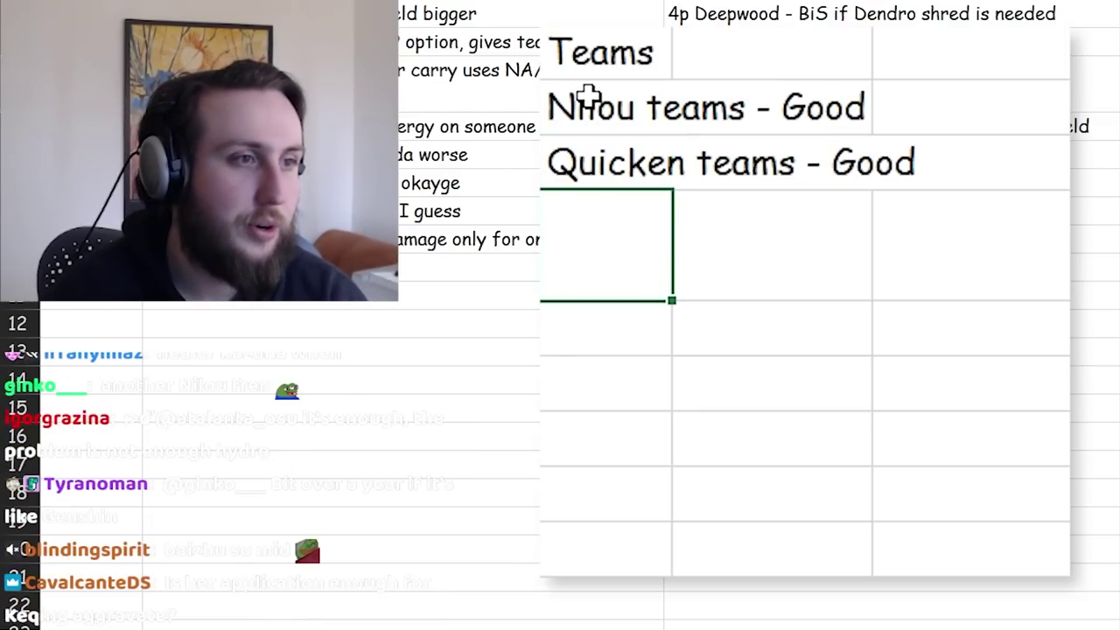
{"action": "type", "text": "Burgeon - eh"}
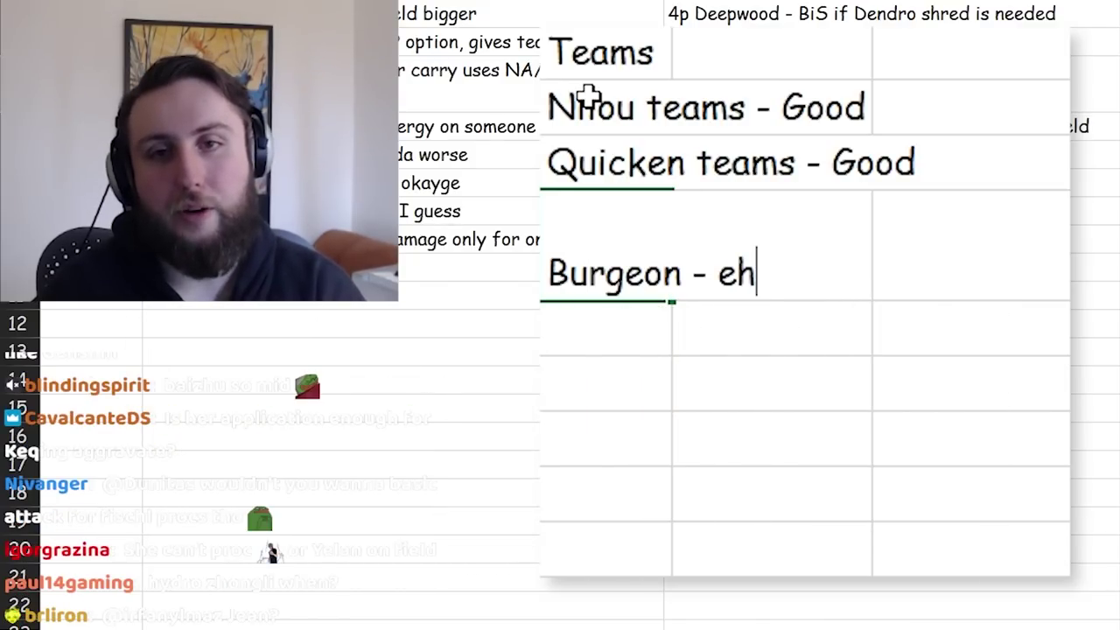
{"action": "key", "text": "Return"}
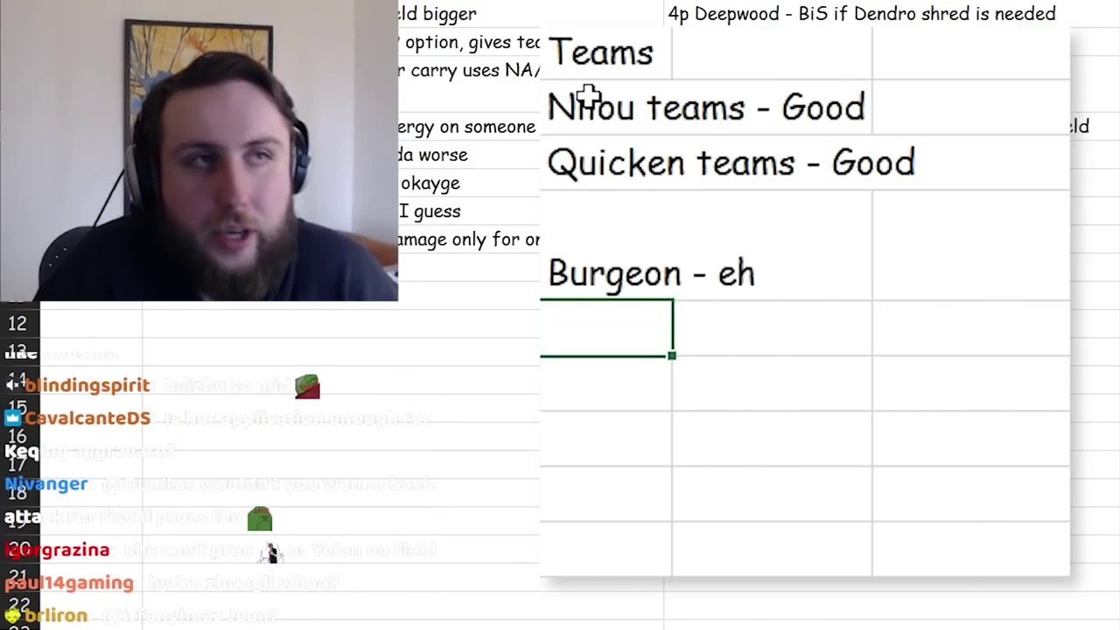